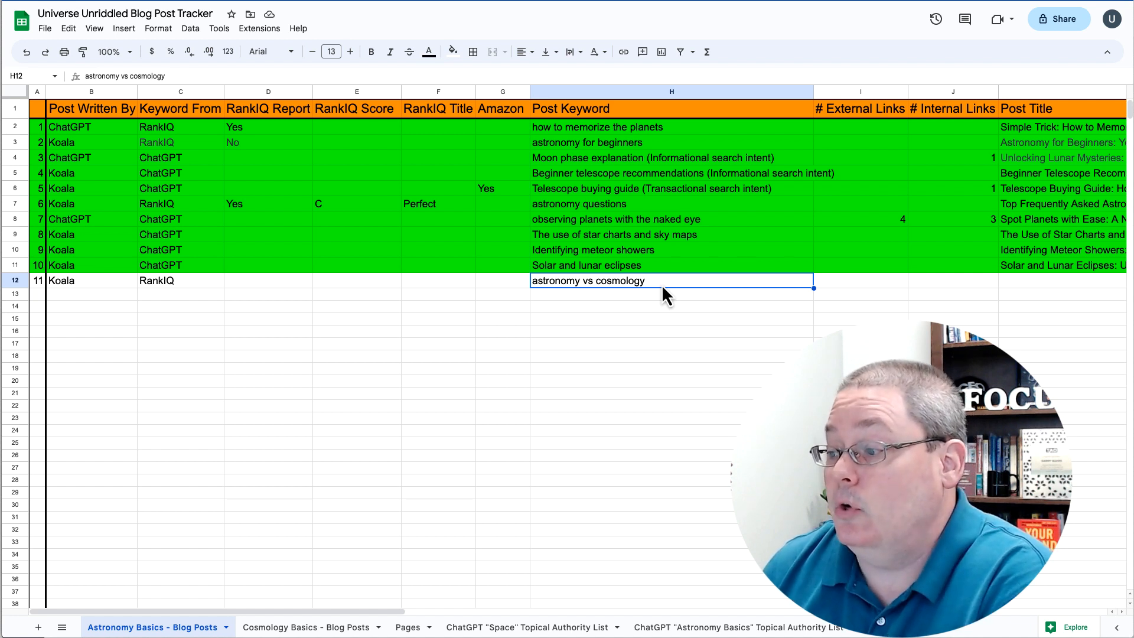
# Review the astronomy vs cosmology row in the blog post tracker and find the same keyword among the RankIQ content briefs
pyautogui.click(111, 284)
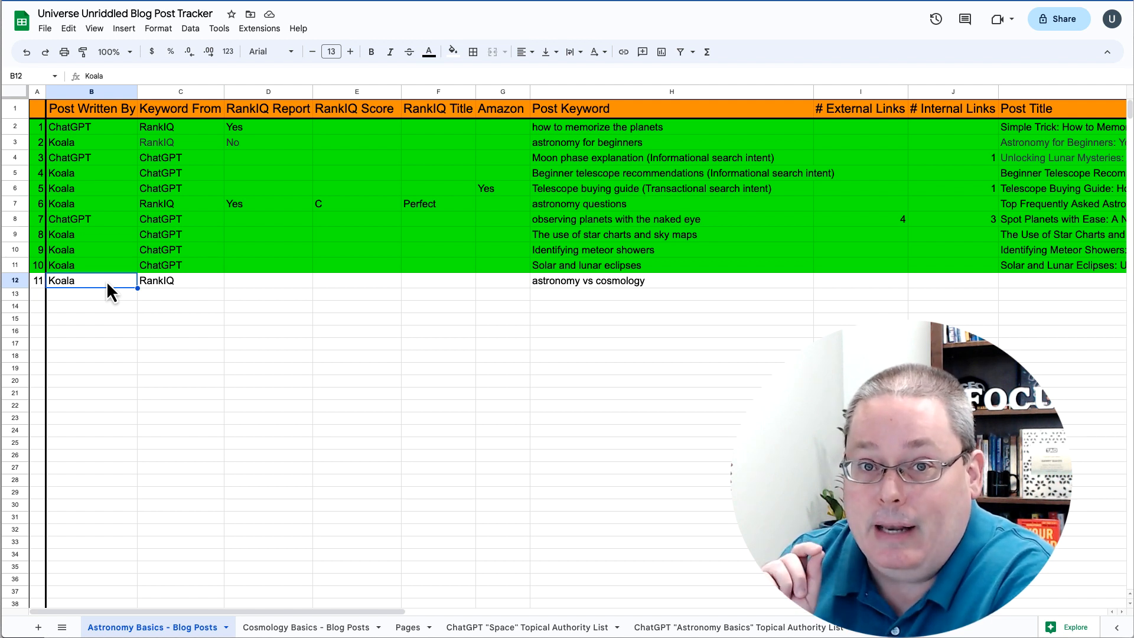
pyautogui.click(200, 292)
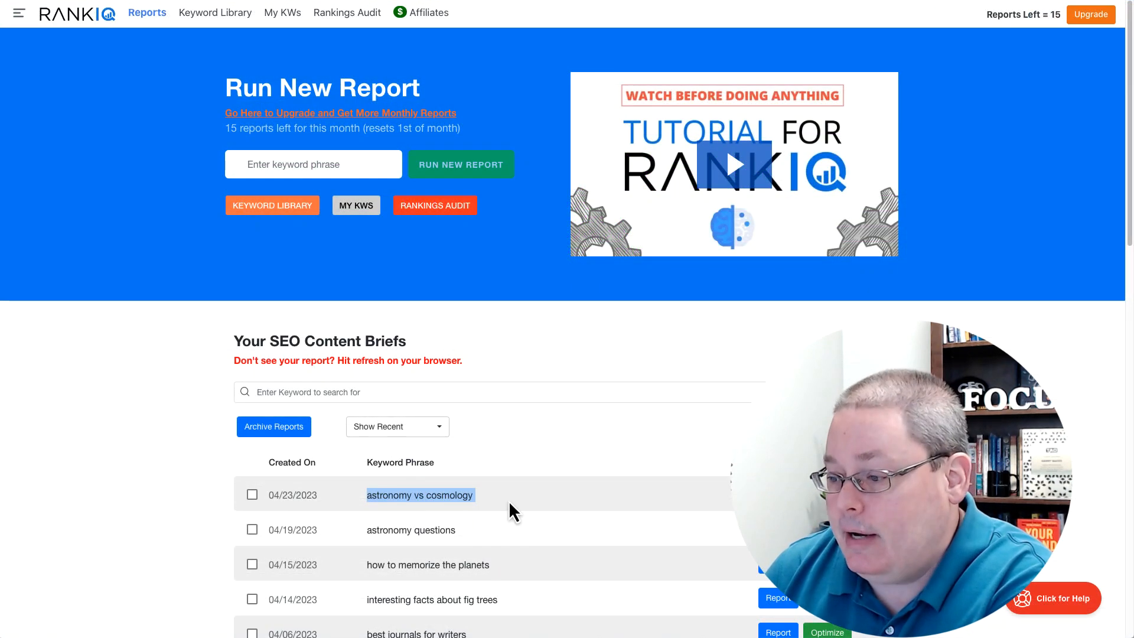
pyautogui.moveTo(497, 500); pyautogui.dragTo(357, 499)
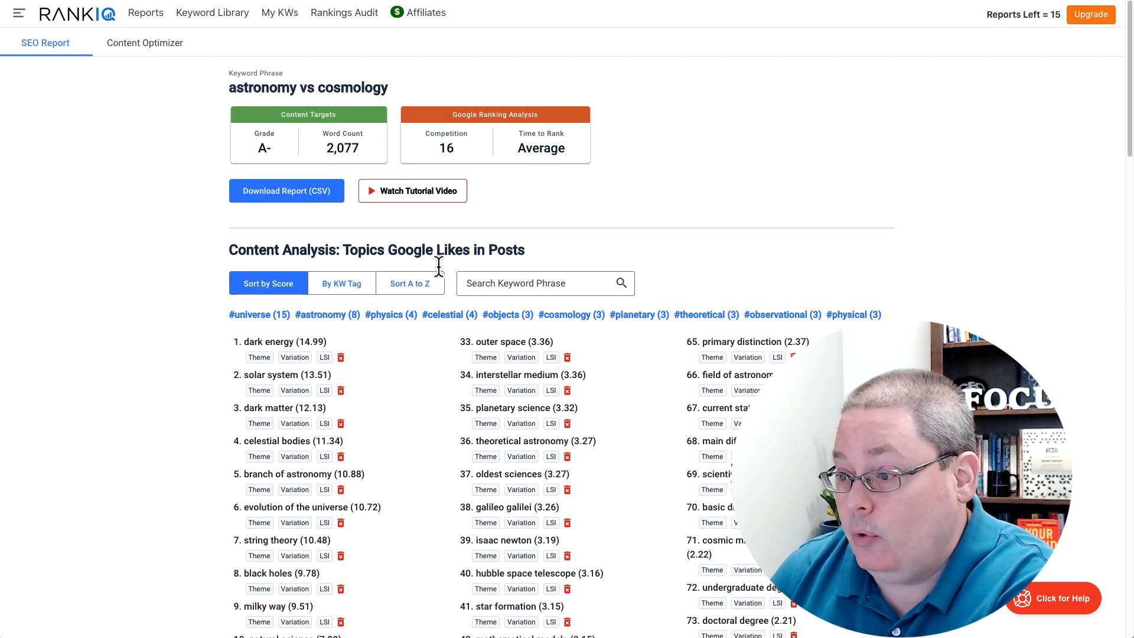
# Examine the Content Analysis topics in the RankIQ report for astronomy vs cosmology
pyautogui.moveTo(229, 249); pyautogui.dragTo(542, 255)
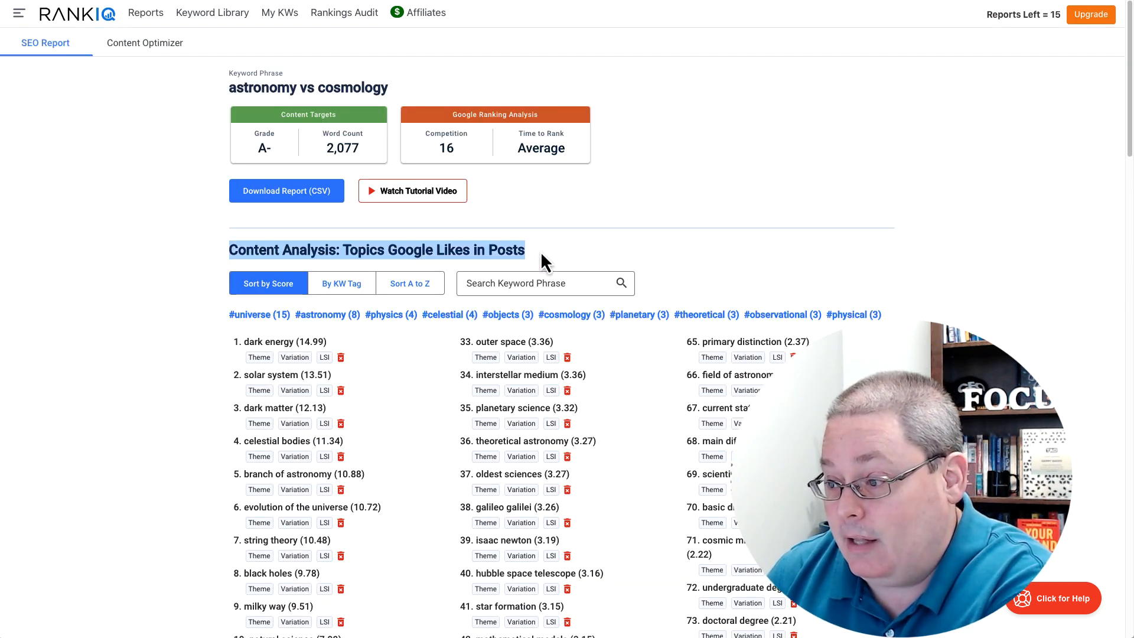
pyautogui.scroll(-8, 204, 328)
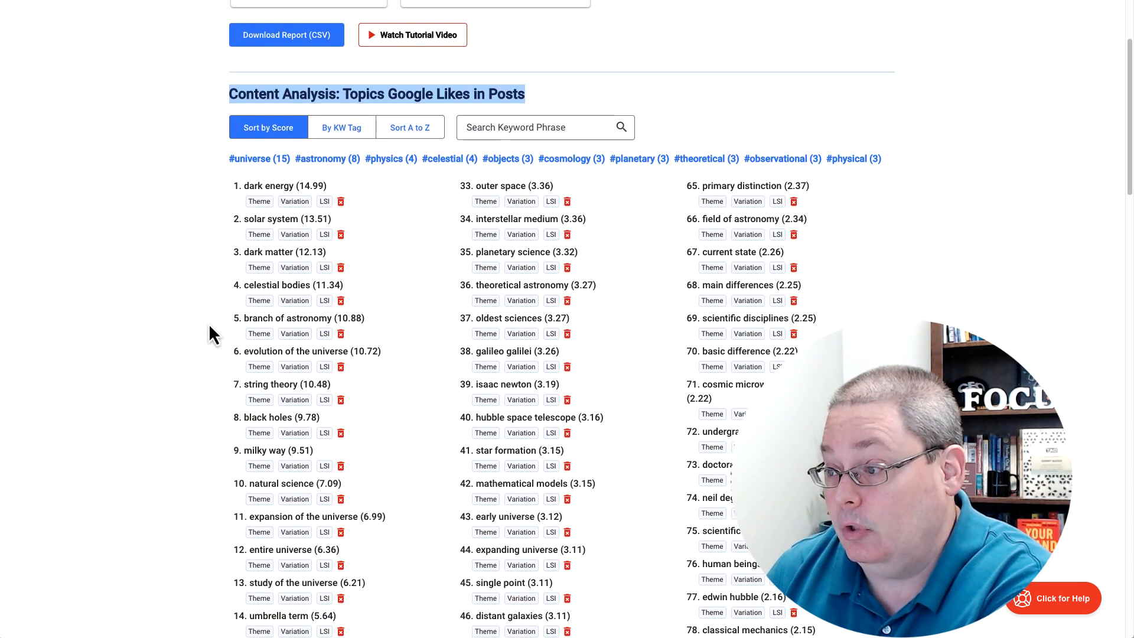
pyautogui.scroll(-6, 210, 328)
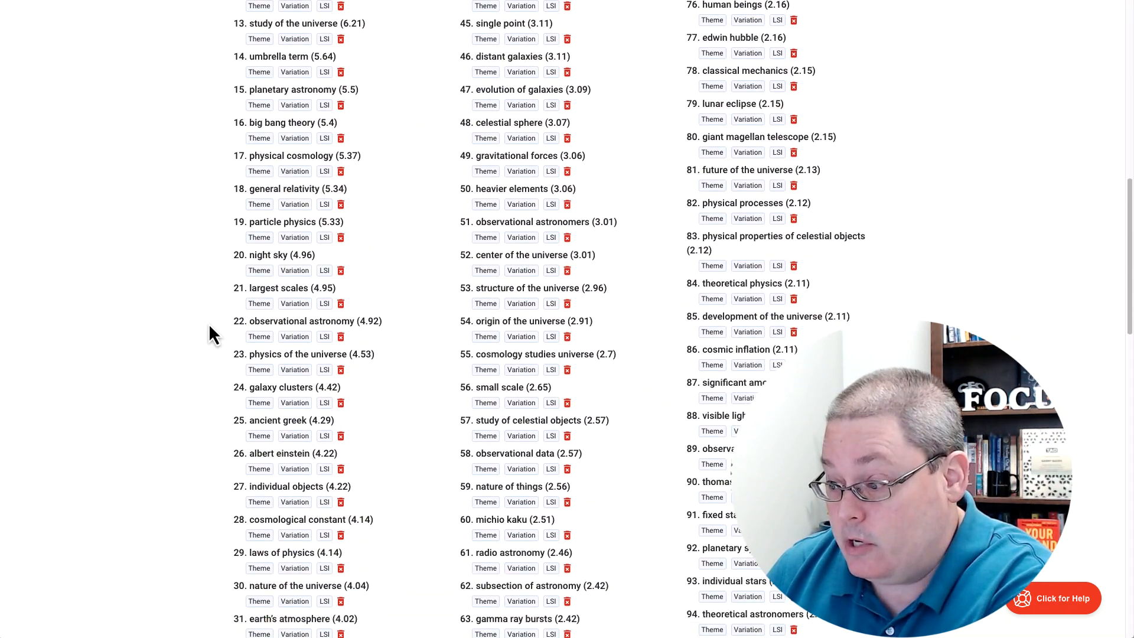
pyautogui.scroll(14, 209, 328)
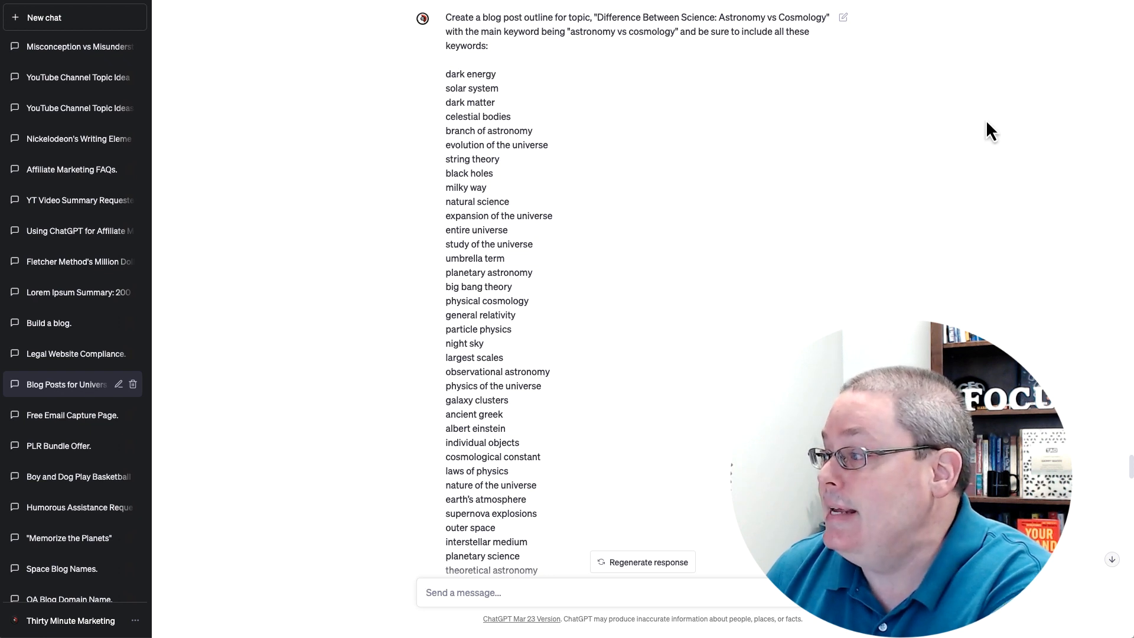
# Switch to ChatGPT and examine the astronomy vs cosmology outline prompt, its keyword list and the generated outline
pyautogui.moveTo(444, 74); pyautogui.dragTo(556, 313)
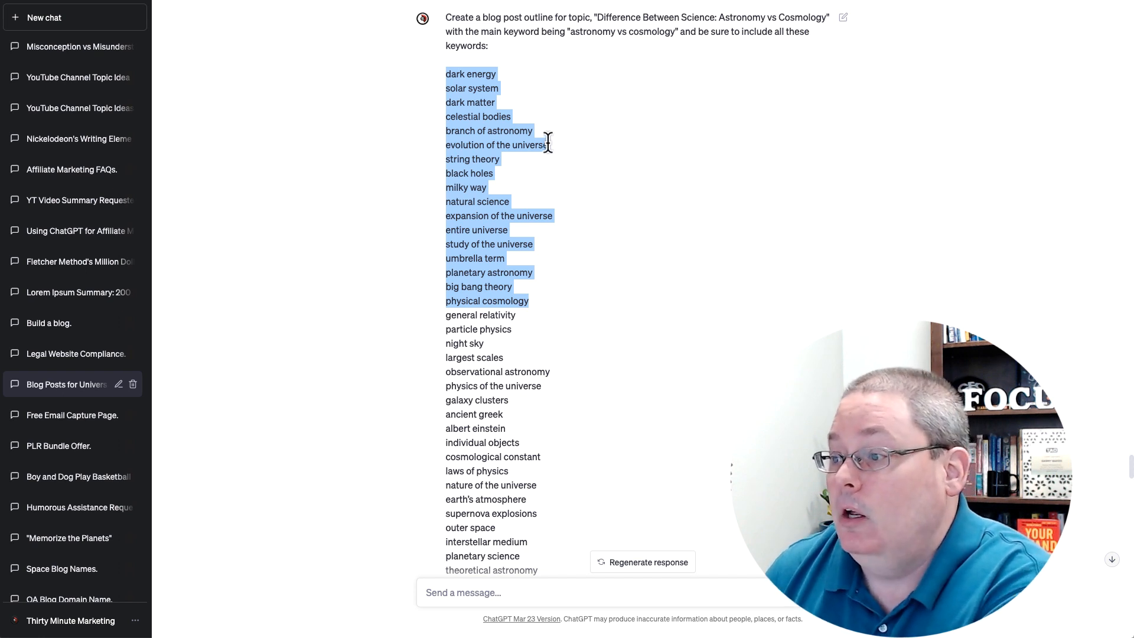
pyautogui.click(474, 94)
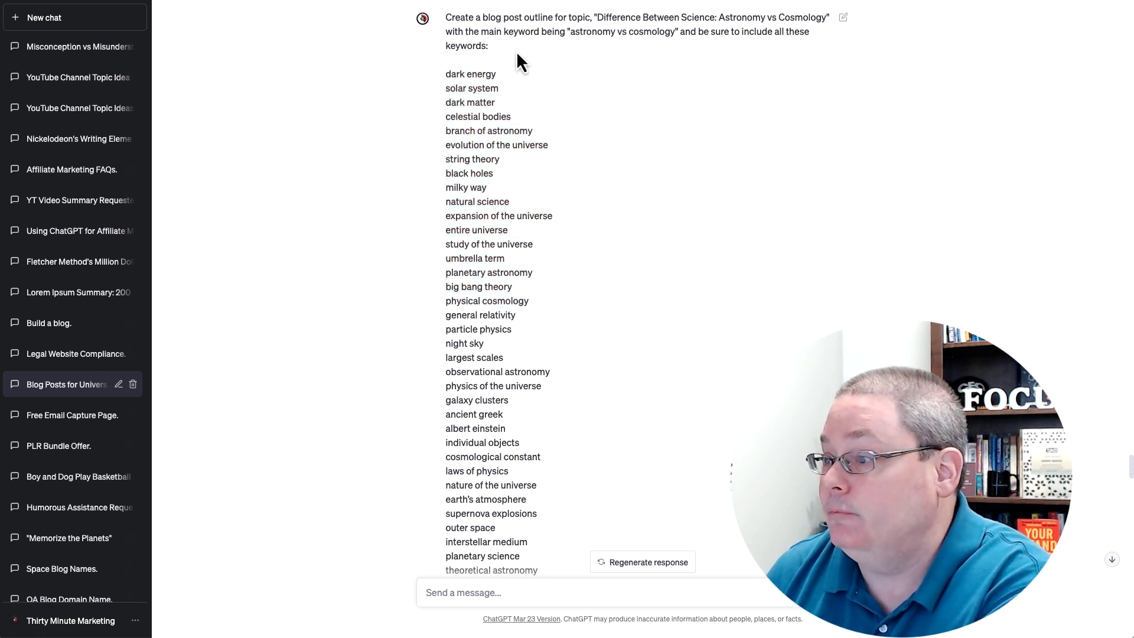
pyautogui.moveTo(446, 17); pyautogui.dragTo(527, 54)
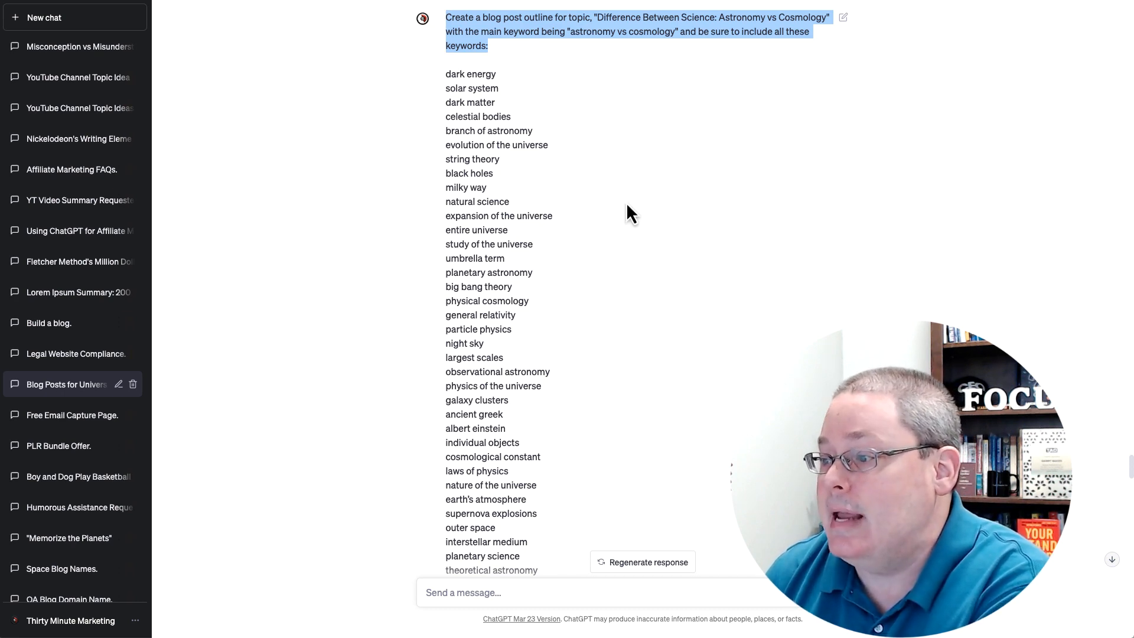
pyautogui.scroll(-10, 632, 205)
pyautogui.scroll(-6, 659, 211)
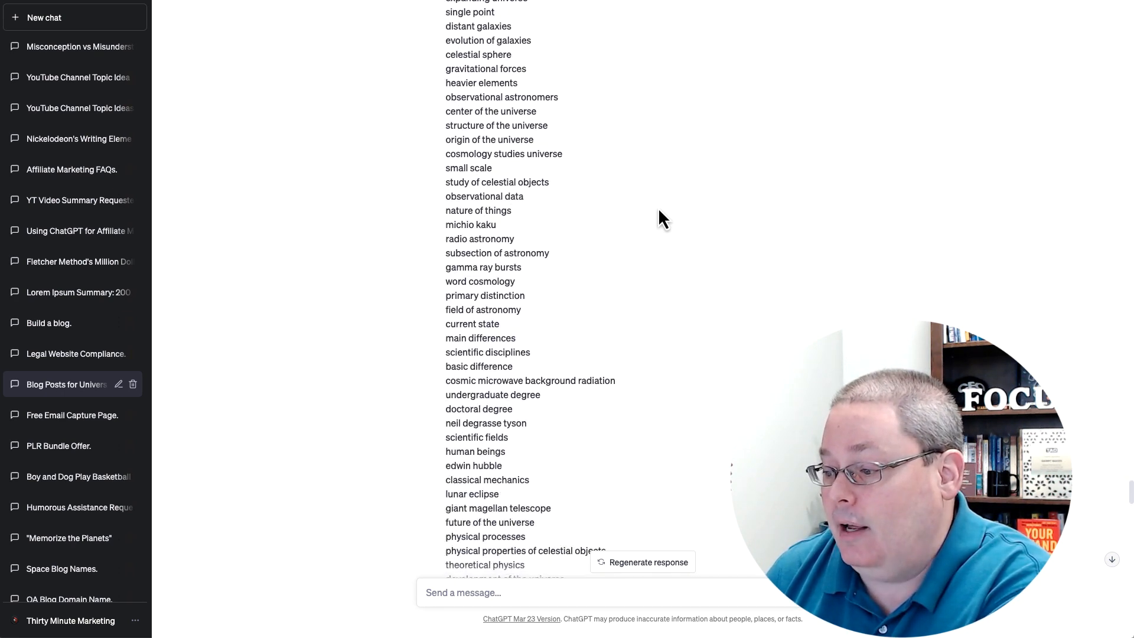
pyautogui.scroll(-5, 659, 211)
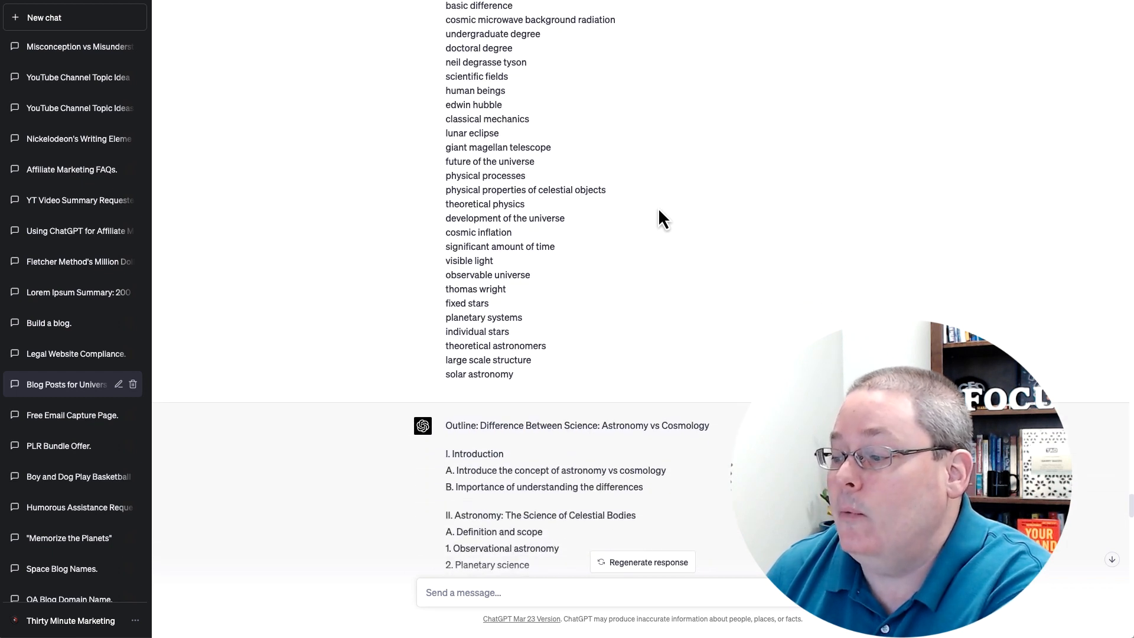
pyautogui.scroll(-3, 658, 211)
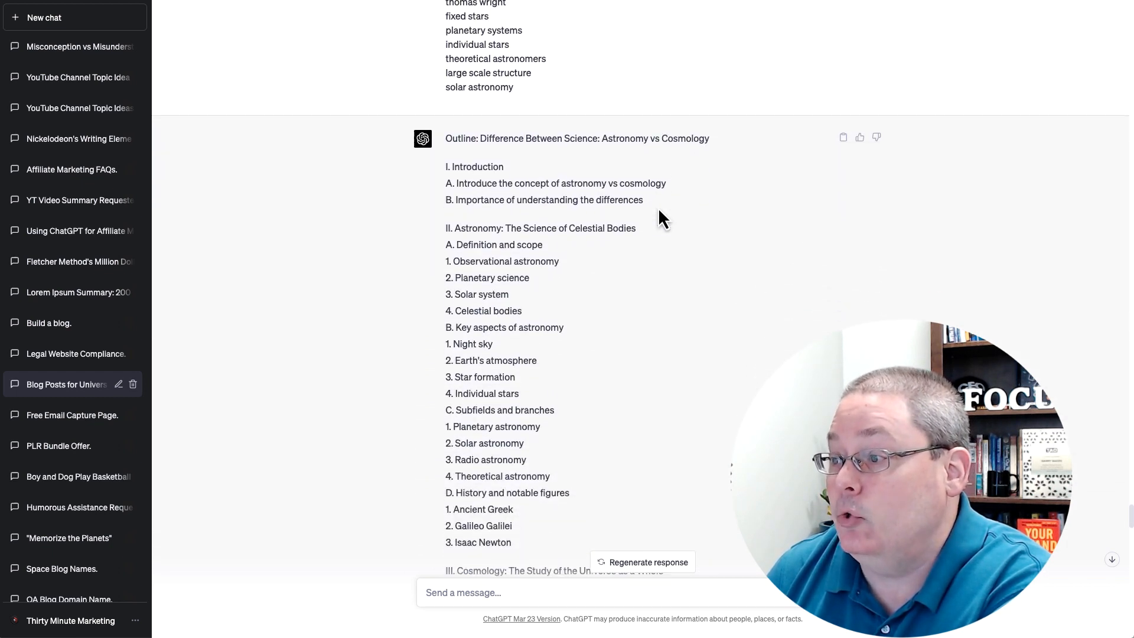
pyautogui.scroll(-1, 658, 208)
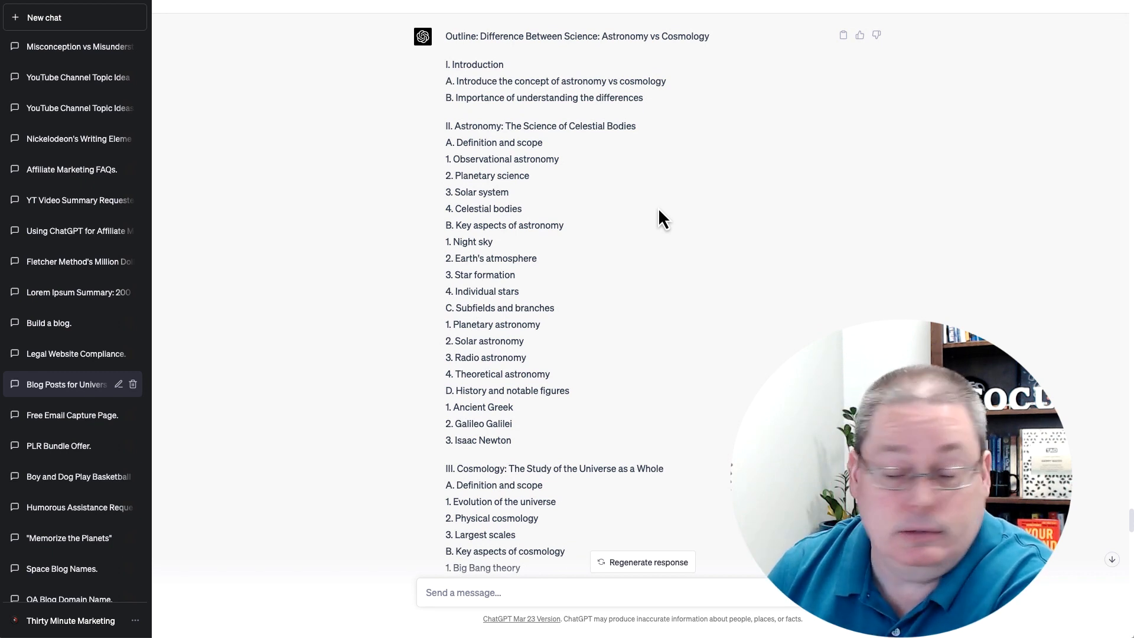
pyautogui.moveTo(479, 36); pyautogui.dragTo(714, 35)
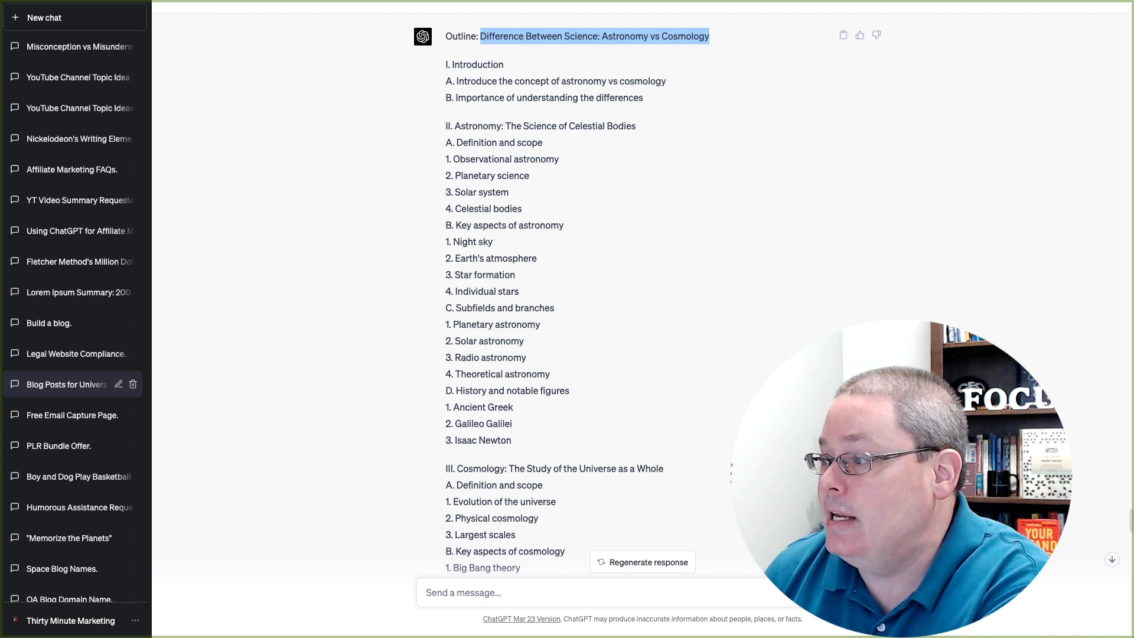
# Copy the keyword phrase "astronomy vs cosmology" from the RankIQ report
pyautogui.hotkey('ctrl', 'Tab')
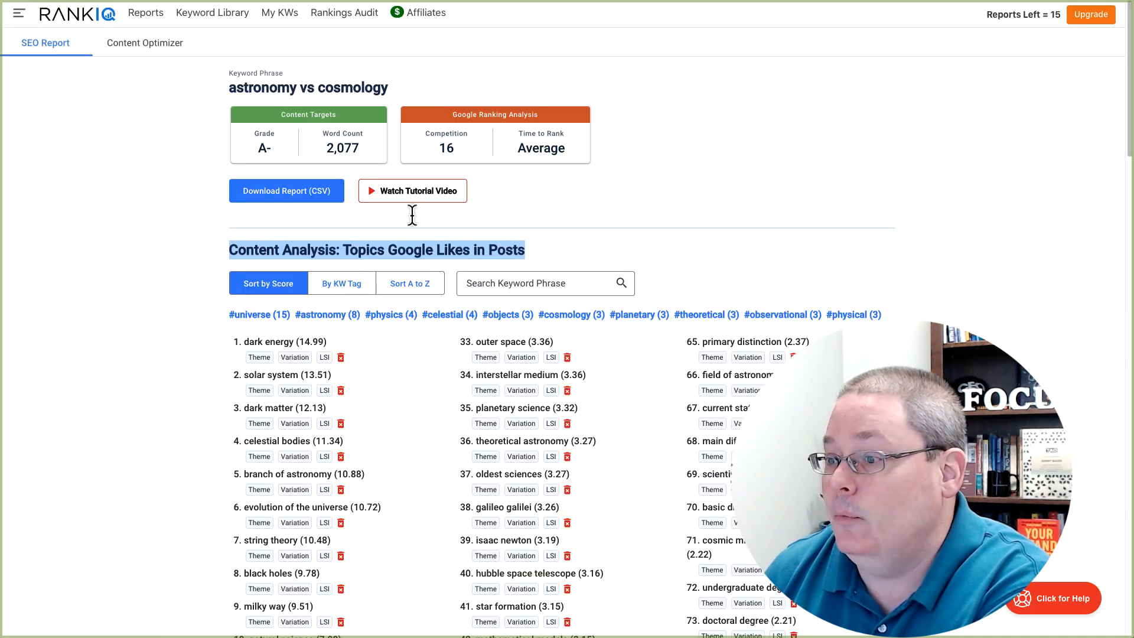
pyautogui.doubleClick(276, 87)
pyautogui.tripleClick(276, 88)
pyautogui.rightClick(276, 87)
pyautogui.click(286, 106)
pyautogui.rightClick(286, 95)
pyautogui.click(298, 113)
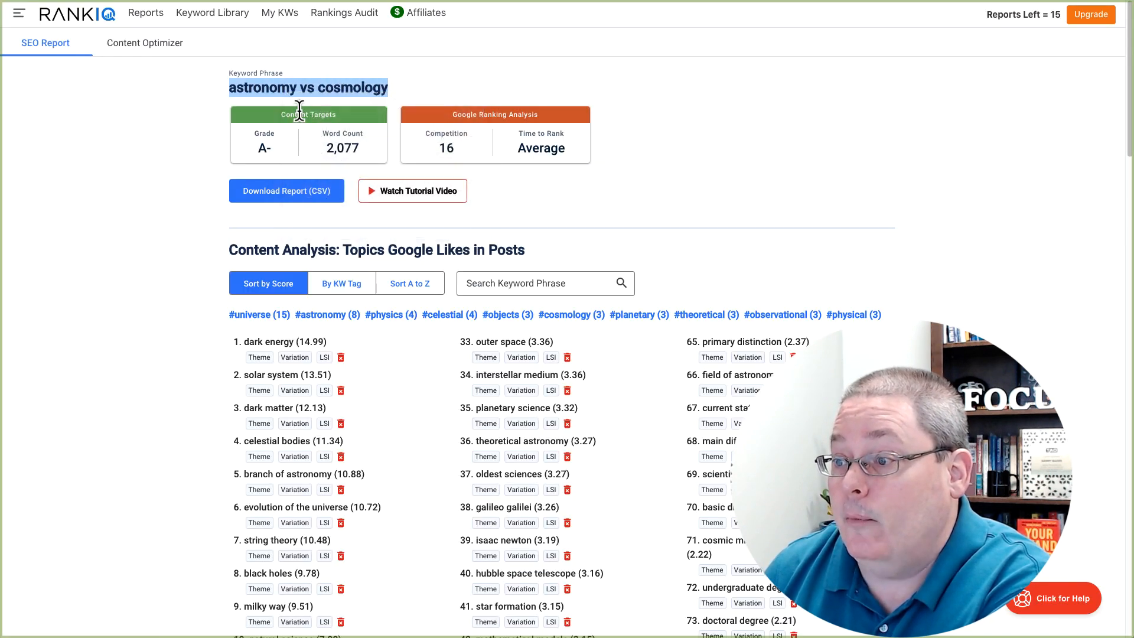
pyautogui.rightClick(290, 88)
pyautogui.click(305, 109)
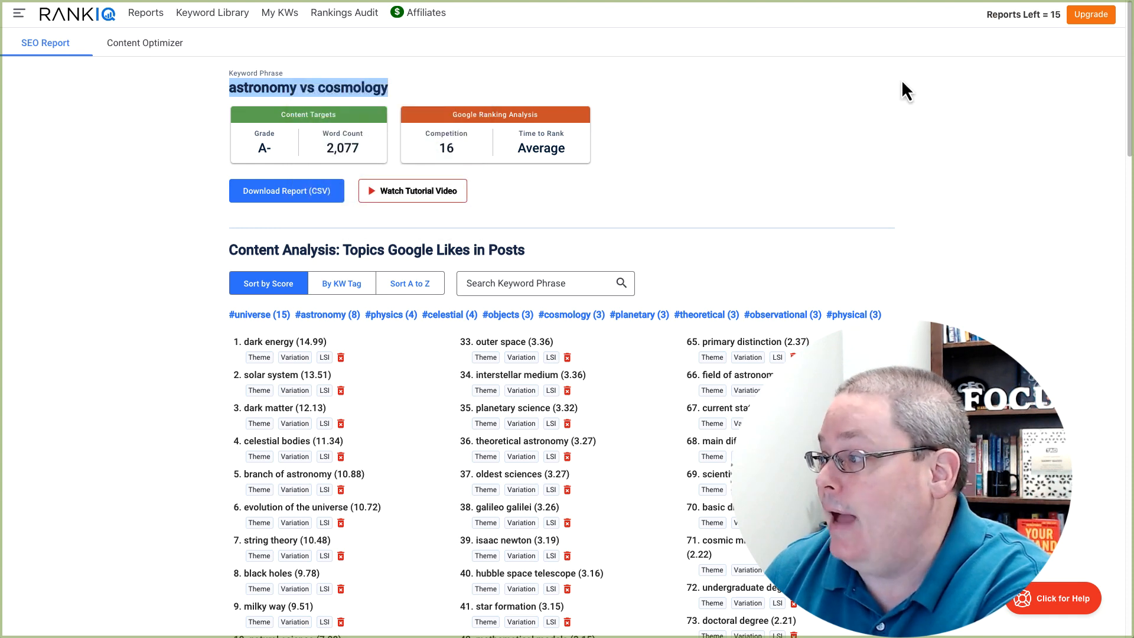
# In KoalaWriter, choose GPT-4 as the GPT version and set the target keyword to "astronomy vs cosmology"
pyautogui.hotkey('ctrl', 'Tab')
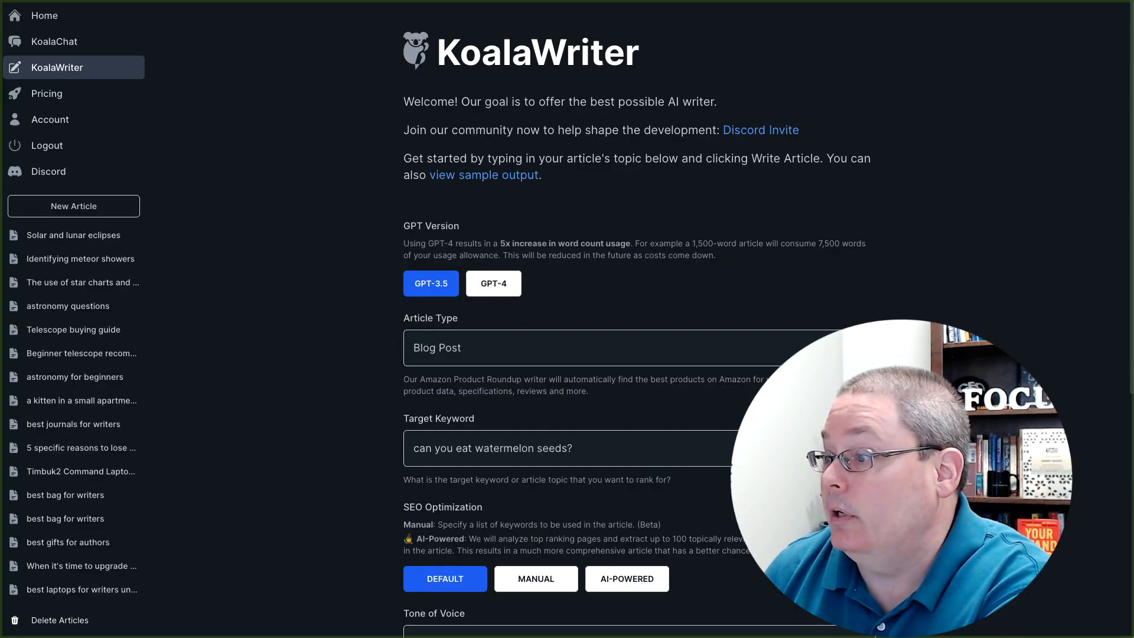
pyautogui.click(496, 289)
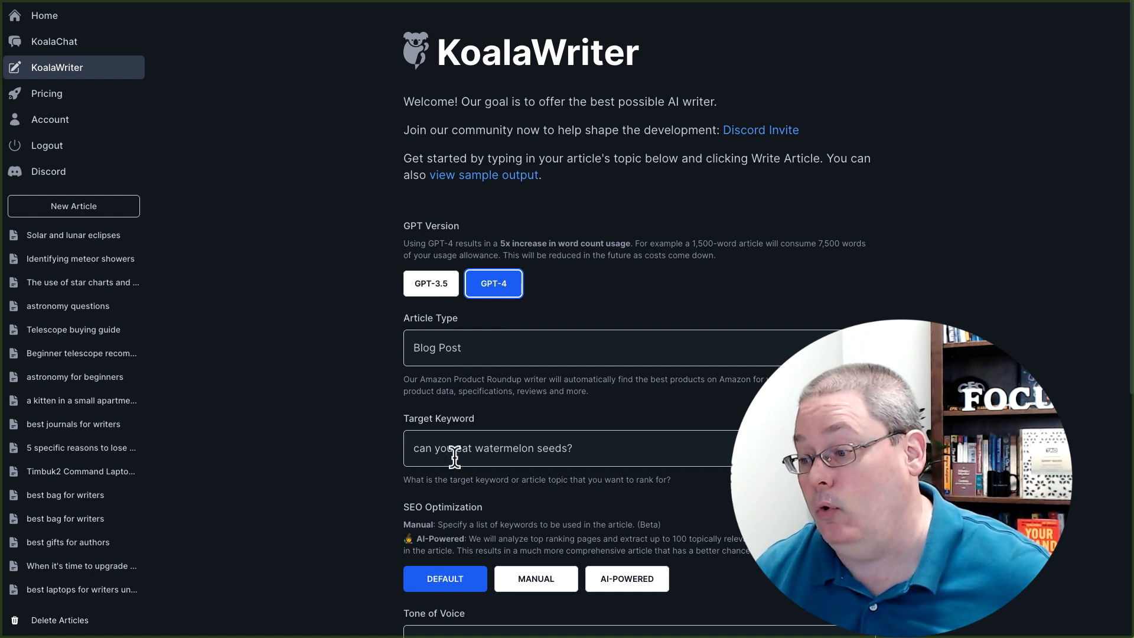
pyautogui.tripleClick(454, 457)
pyautogui.hotkey('ctrl', 'v')
# Set the article's SEO optimization to Manual
pyautogui.scroll(-5, 346, 425)
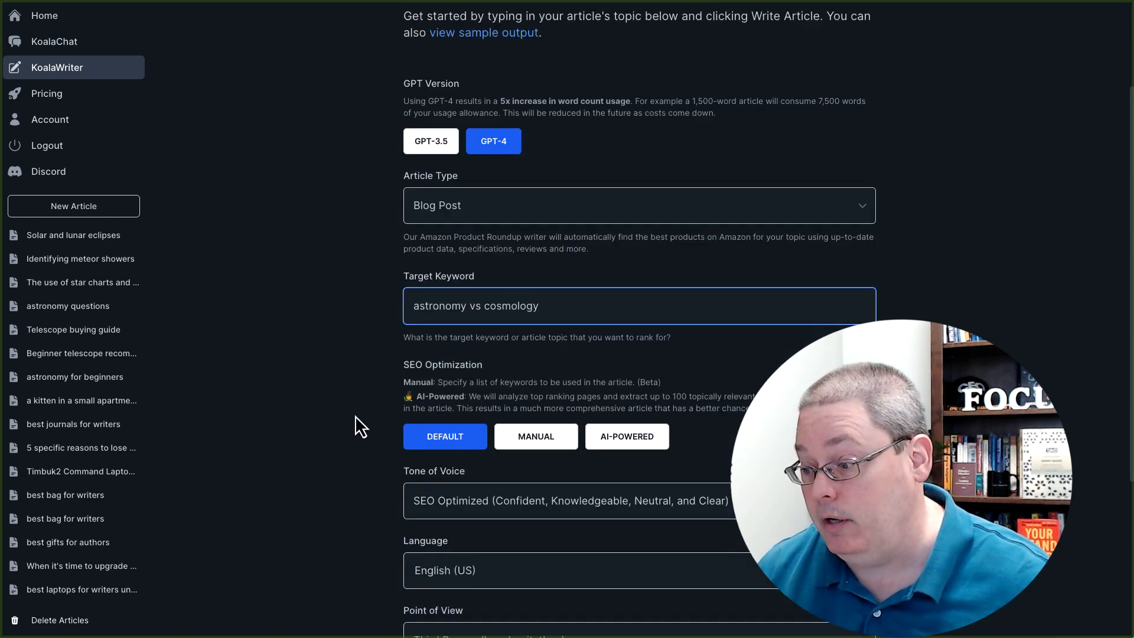
pyautogui.scroll(-2, 475, 245)
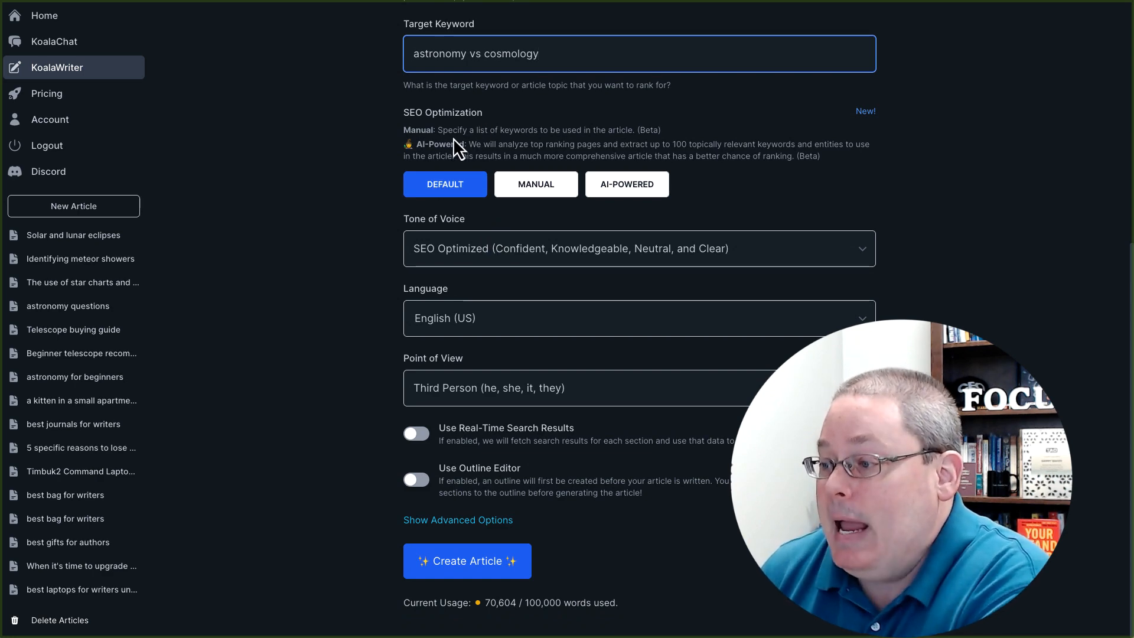
pyautogui.click(537, 191)
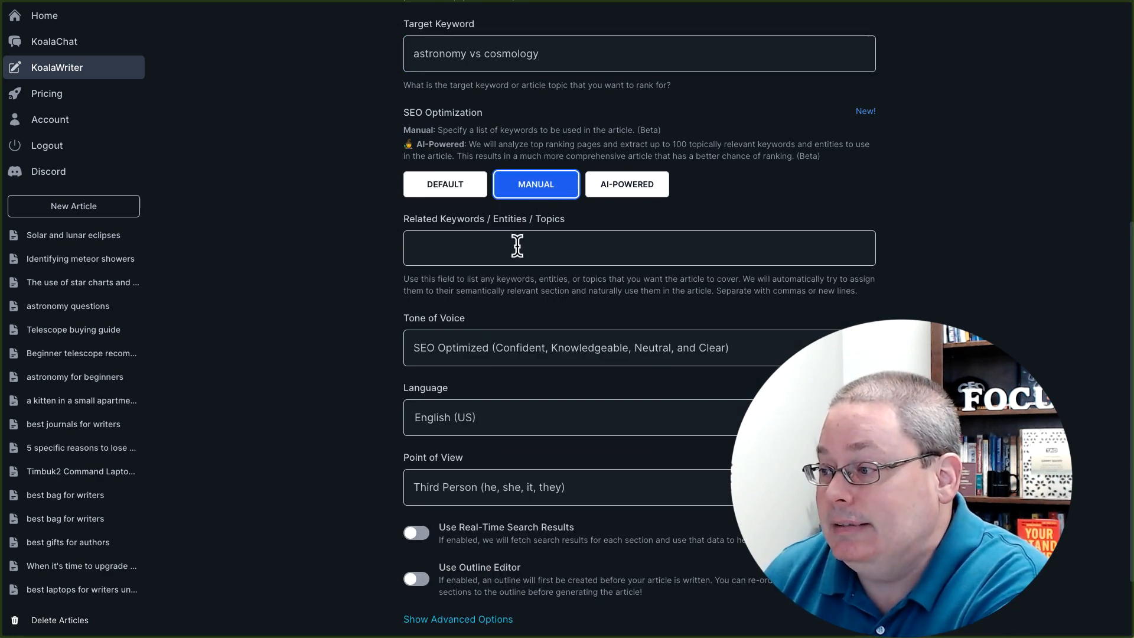
# Copy the full keyword list, from "dark energy" to "solar astronomy", out of the outline prompt in ChatGPT
pyautogui.hotkey('alt', 'Tab')
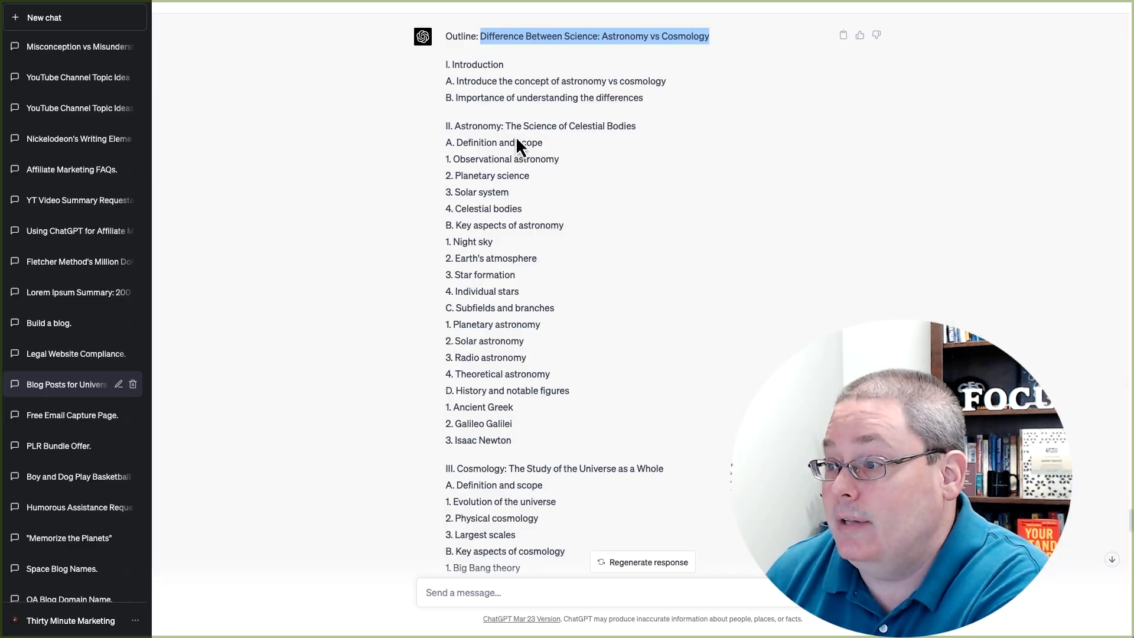
pyautogui.scroll(4, 517, 144)
pyautogui.scroll(6, 556, 254)
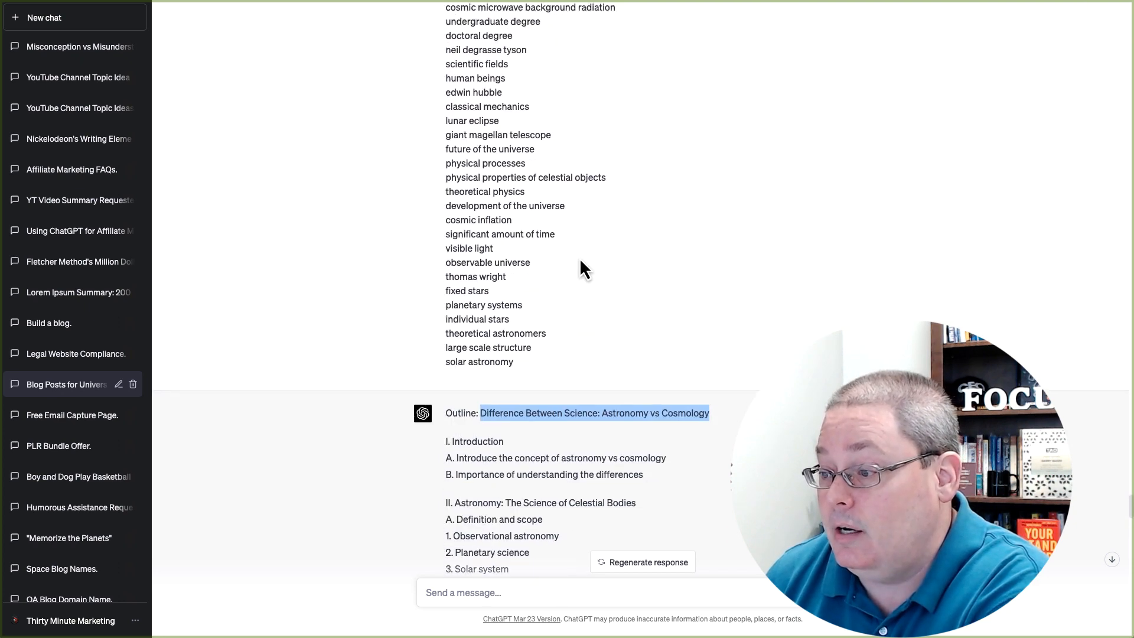
pyautogui.scroll(-2, 588, 292)
pyautogui.scroll(-2, 587, 292)
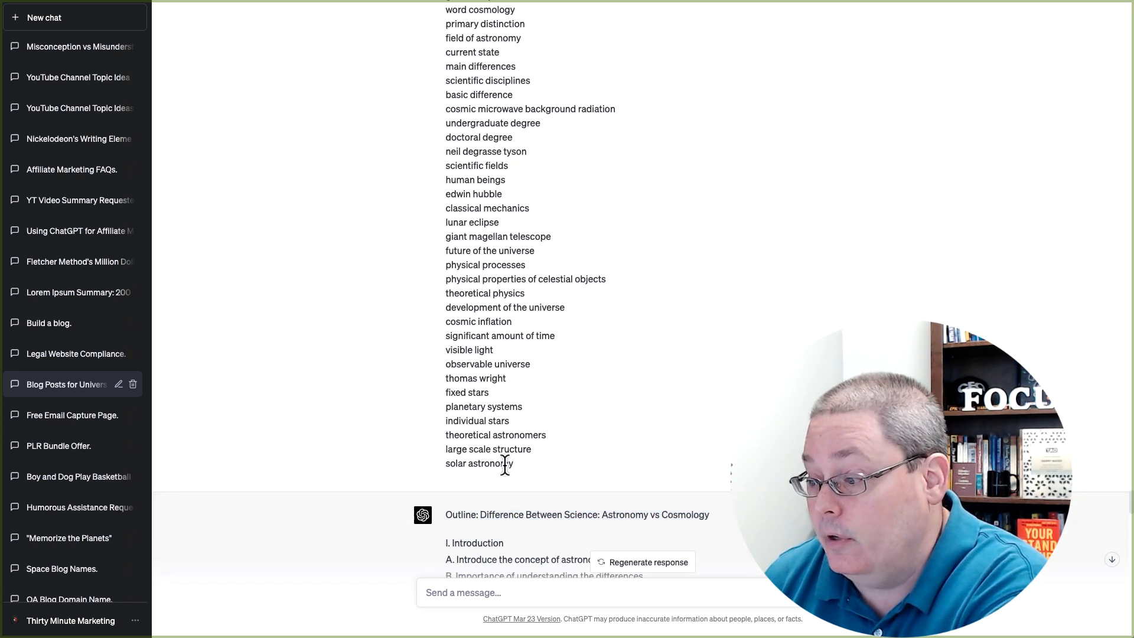
pyautogui.moveTo(508, 464); pyautogui.dragTo(453, 156)
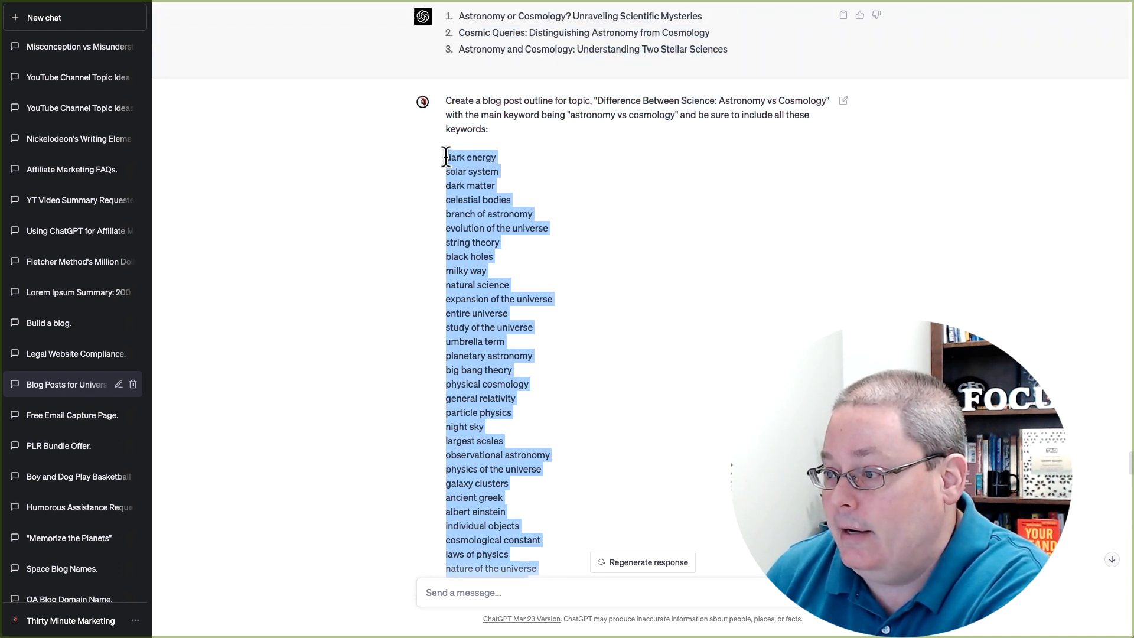
pyautogui.rightClick(453, 156)
pyautogui.click(480, 182)
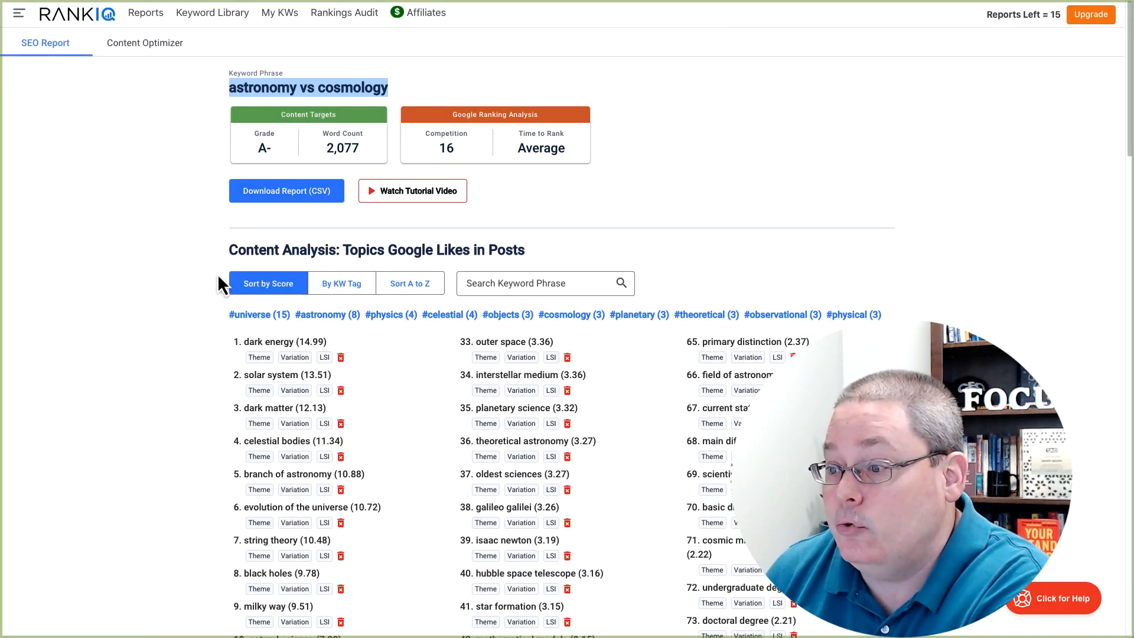
# Back in KoalaWriter, paste the copied keyword list as the article's related keywords, entities and topics
pyautogui.moveTo(229, 250); pyautogui.dragTo(552, 260)
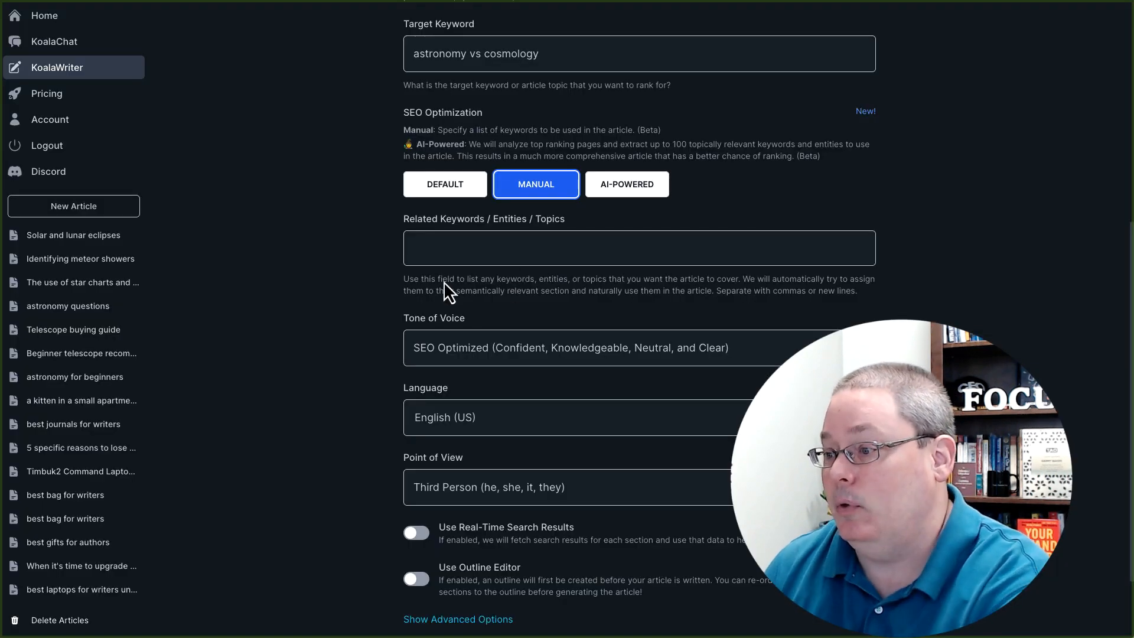
pyautogui.click(432, 249)
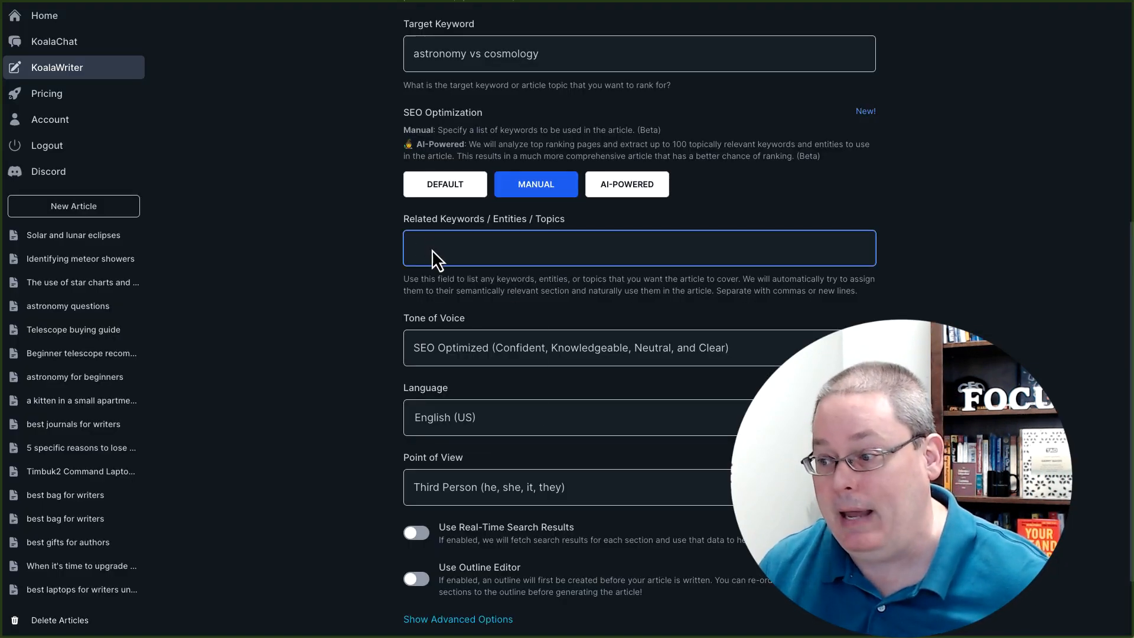
pyautogui.rightClick(432, 249)
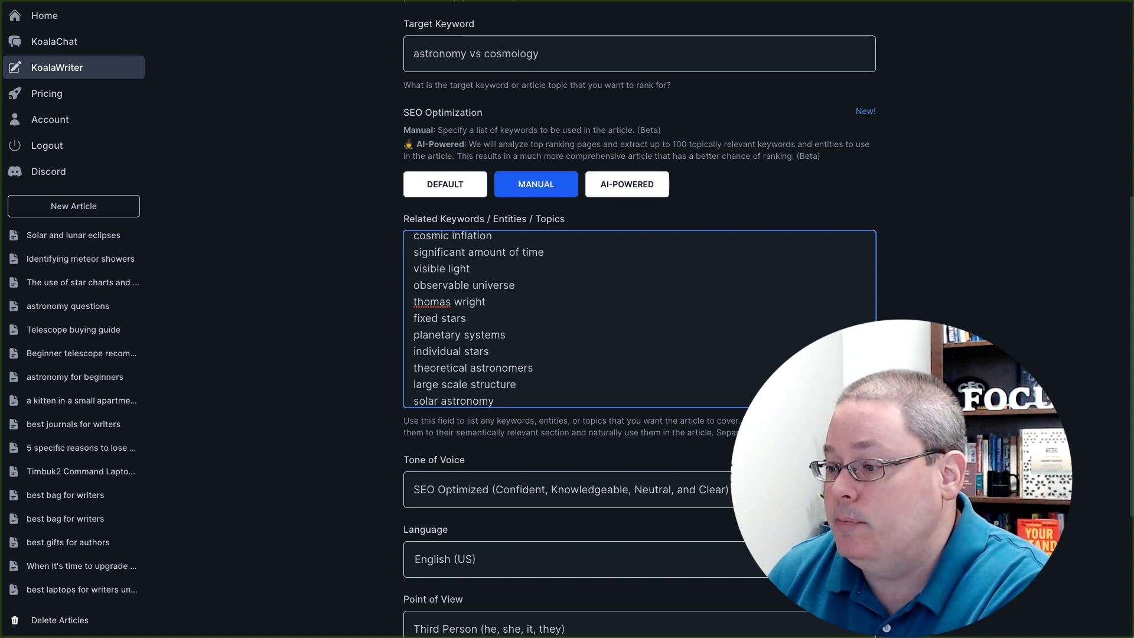
# Review the article settings from the GPT version down to tone of voice, language, point of view and outline options
pyautogui.scroll(4, 582, 254)
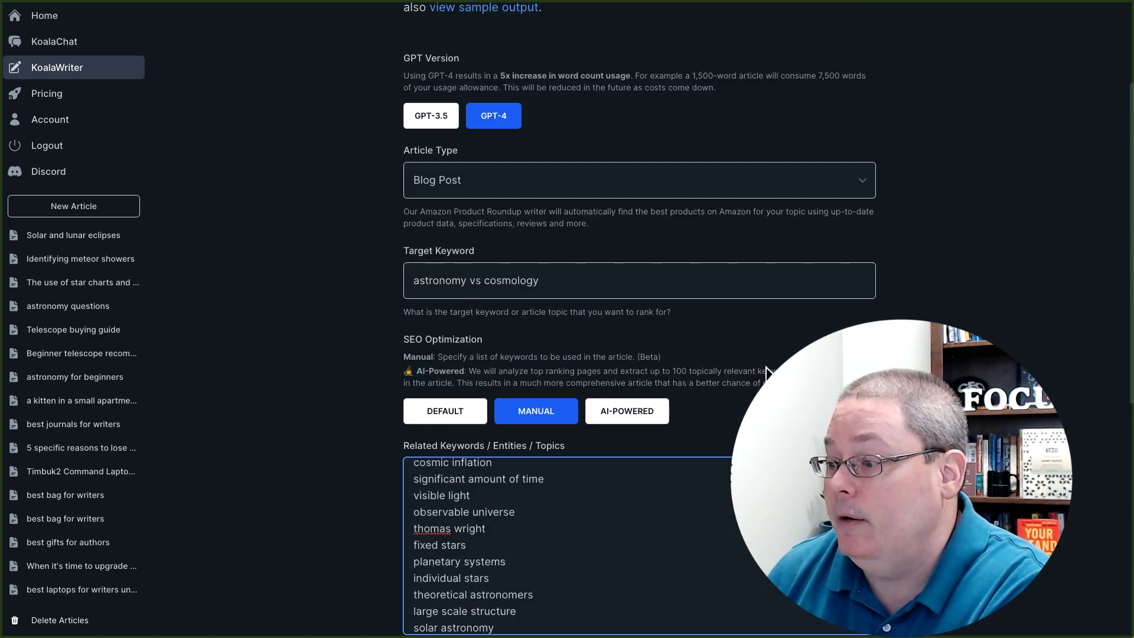
pyautogui.scroll(-2, 678, 357)
pyautogui.scroll(-2, 650, 378)
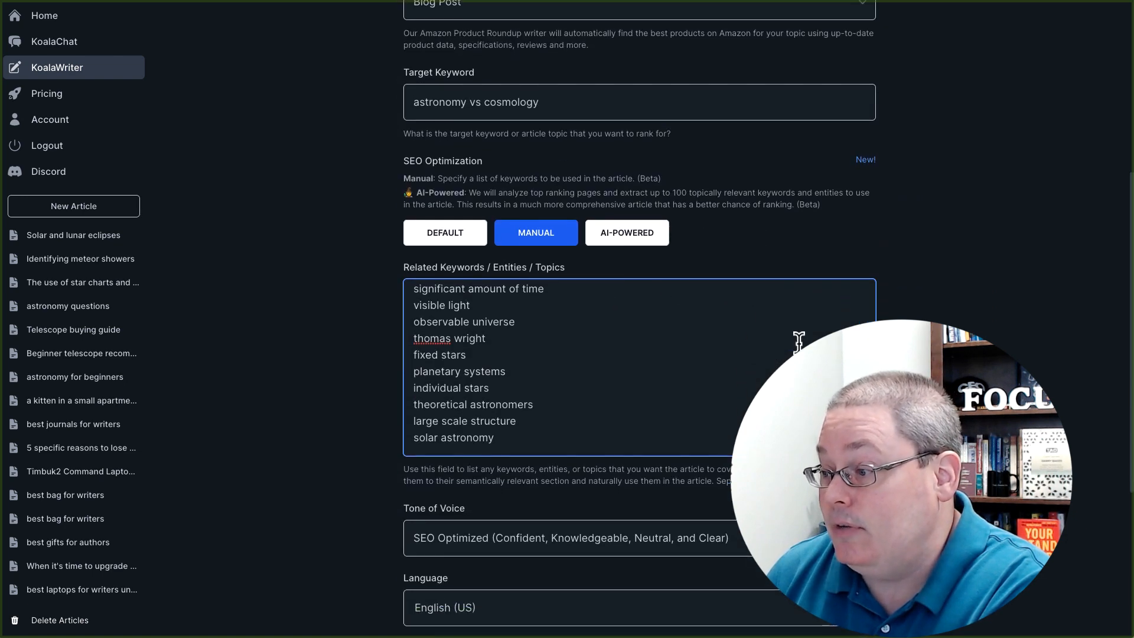
pyautogui.scroll(-3, 532, 248)
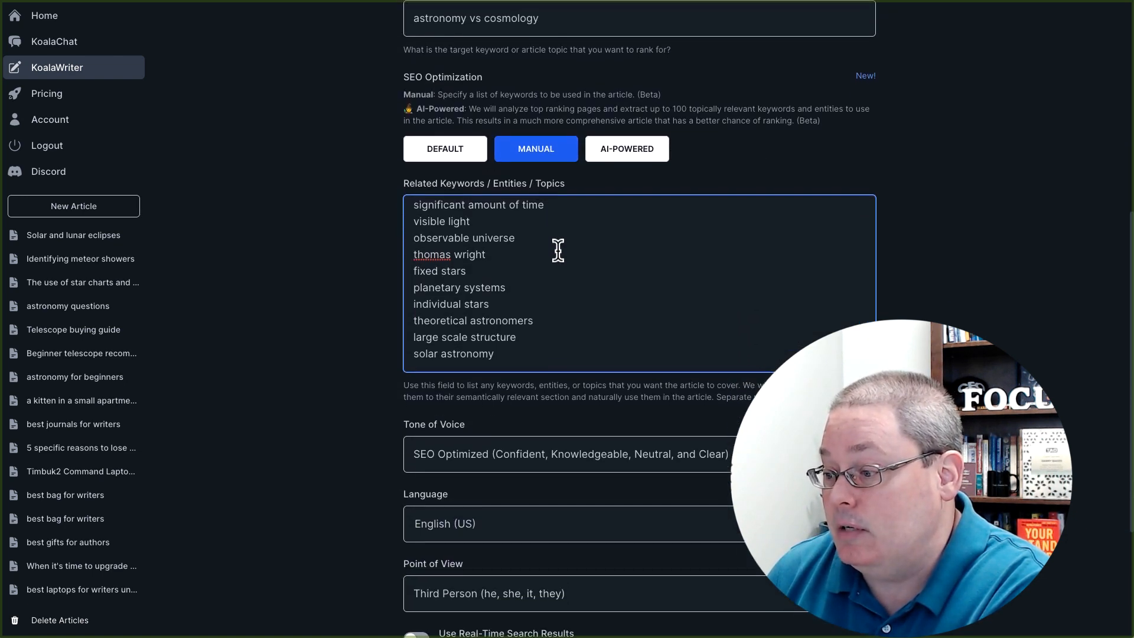
pyautogui.scroll(-2, 559, 251)
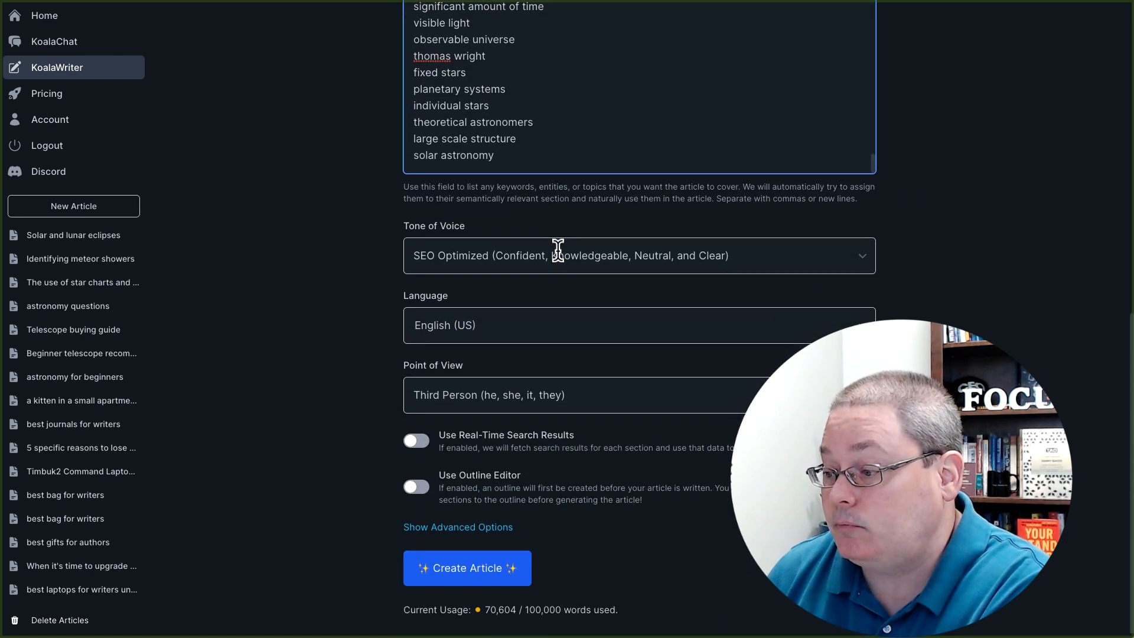
# Turn on real-time search results and the outline editor, show the advanced options, and create the article outline
pyautogui.click(413, 436)
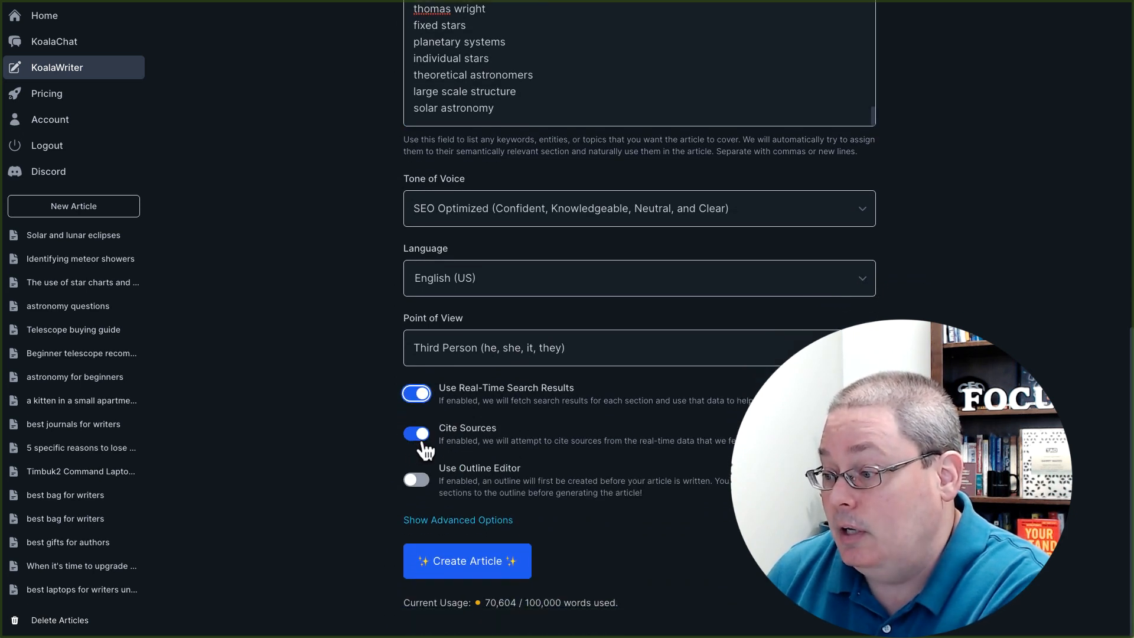
pyautogui.click(415, 481)
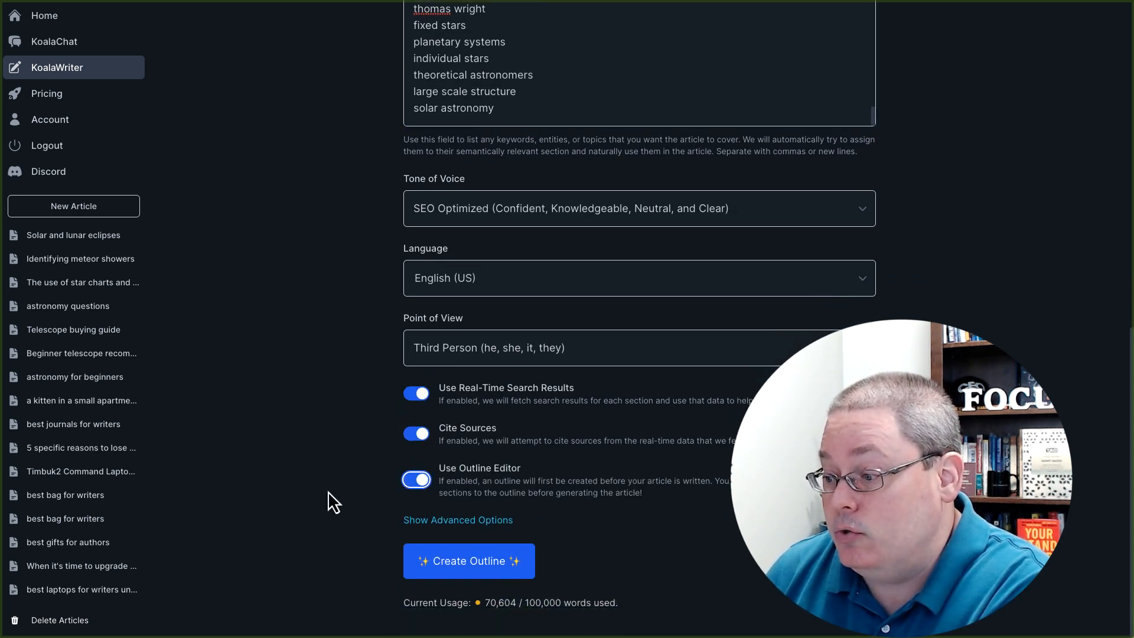
pyautogui.click(449, 521)
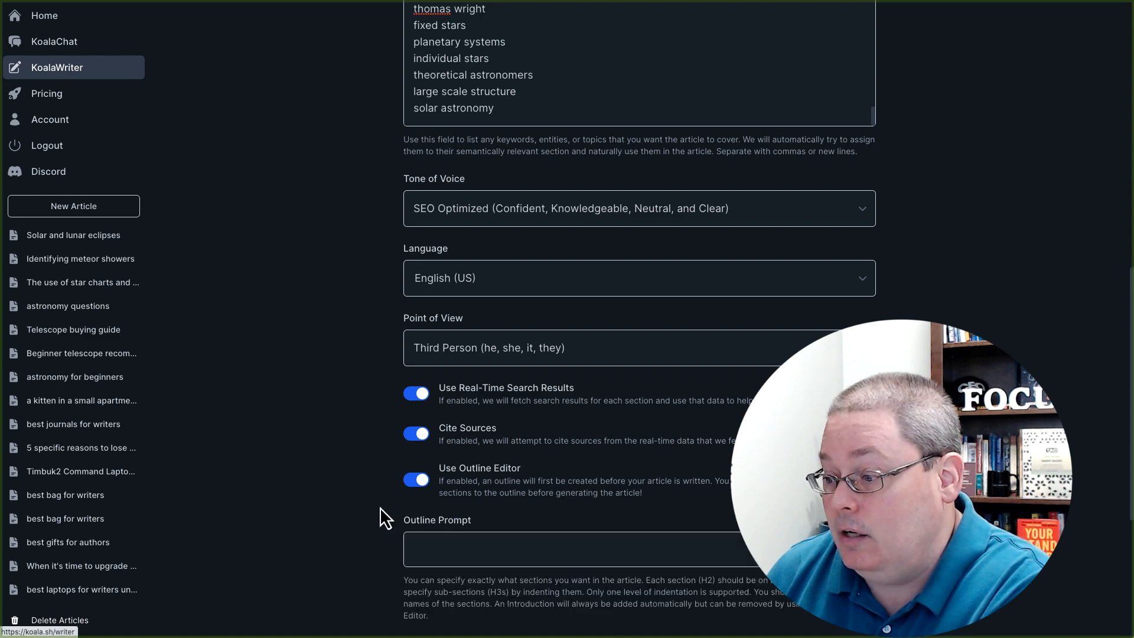
pyautogui.scroll(-5, 380, 507)
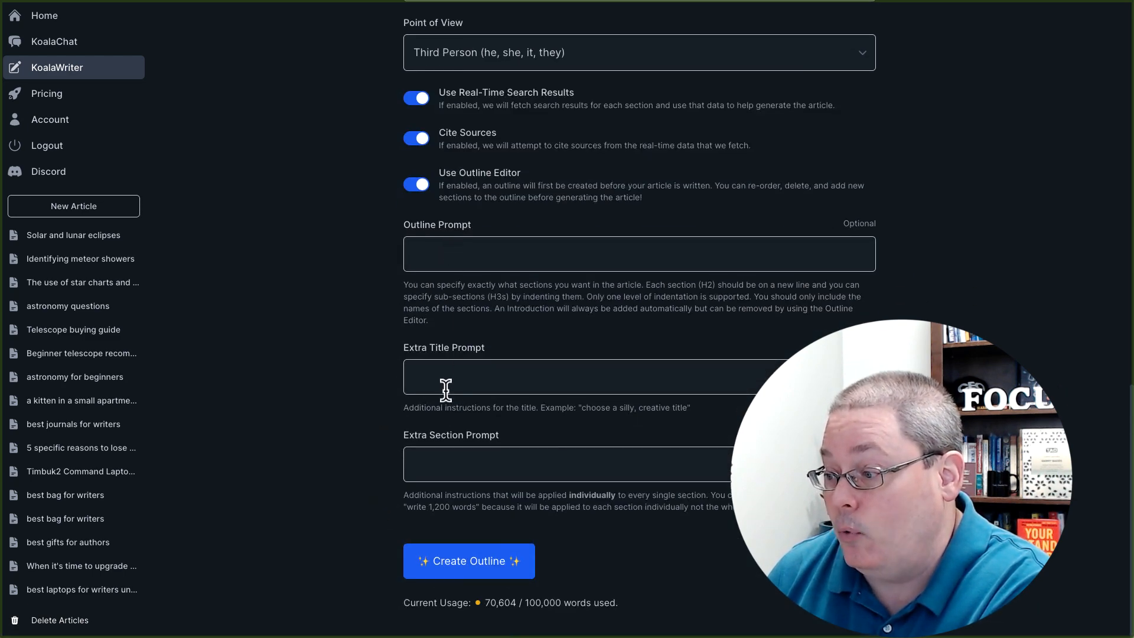
pyautogui.click(467, 563)
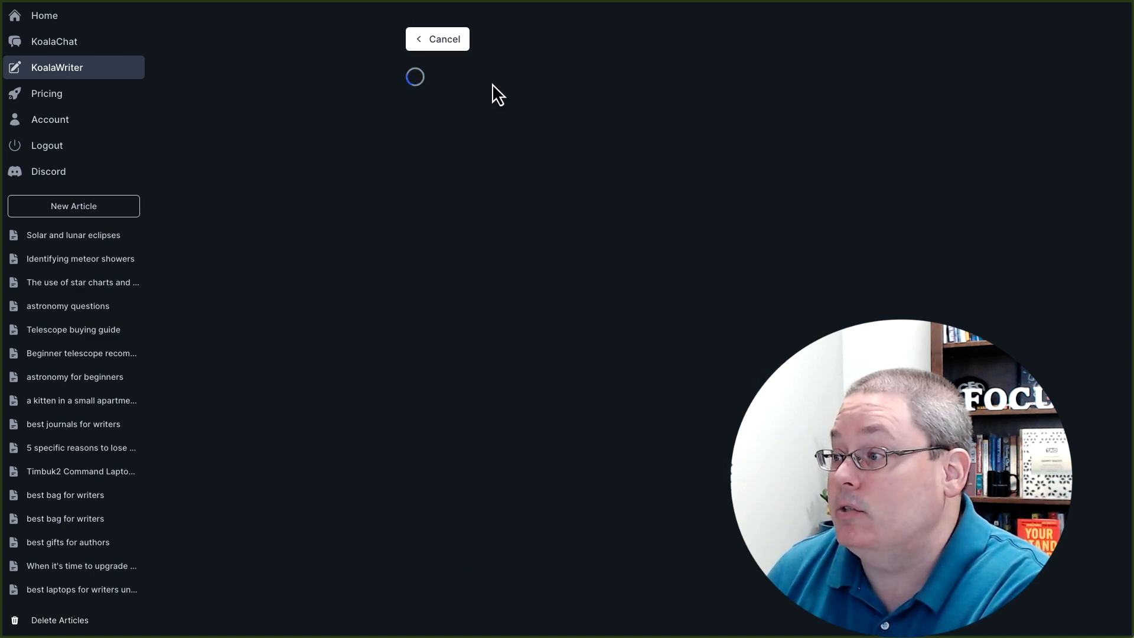
# Switch to ChatGPT and examine the outlines for "Difference Between Science: Astronomy vs Cosmology" below the keyword list
pyautogui.hotkey('ctrl', 'Tab')
pyautogui.scroll(-8, 753, 343)
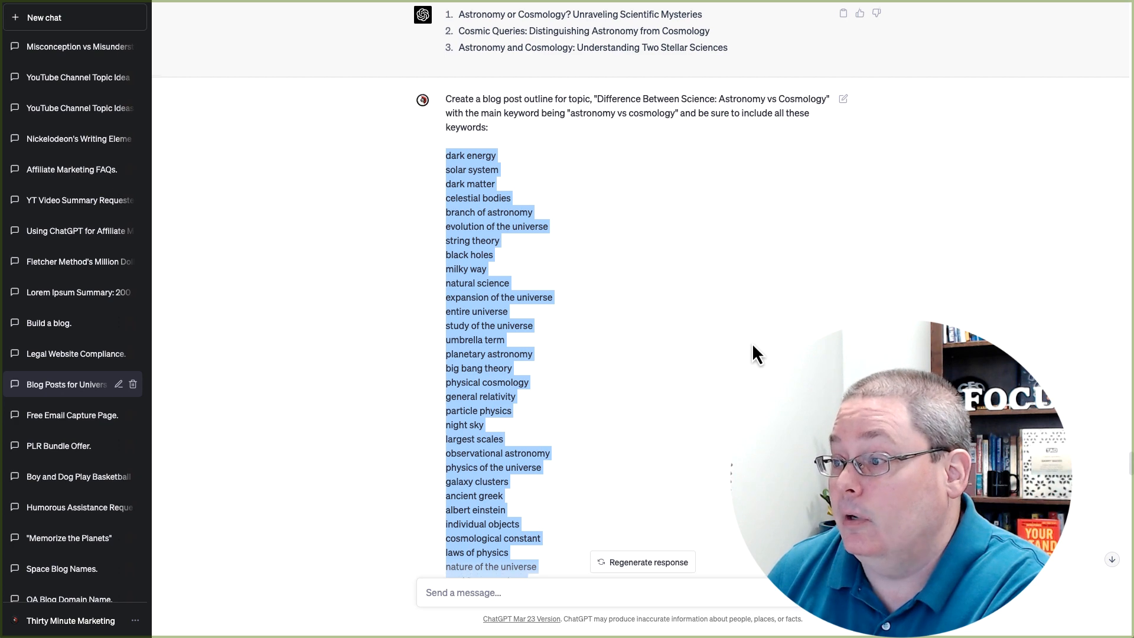
pyautogui.scroll(-15, 753, 346)
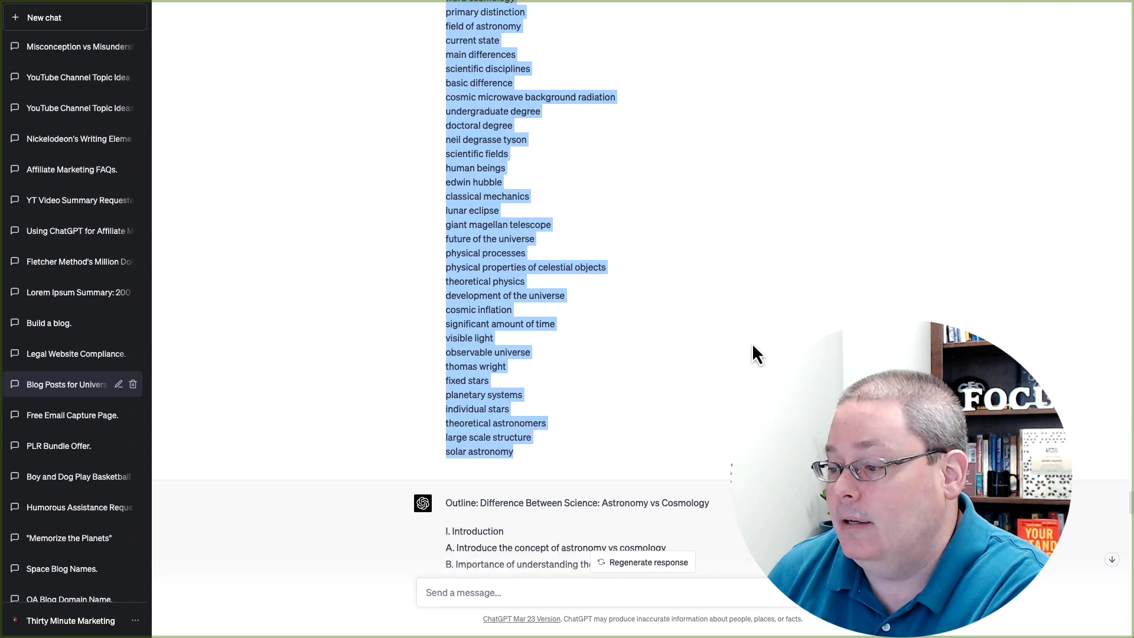
pyautogui.scroll(-3, 753, 345)
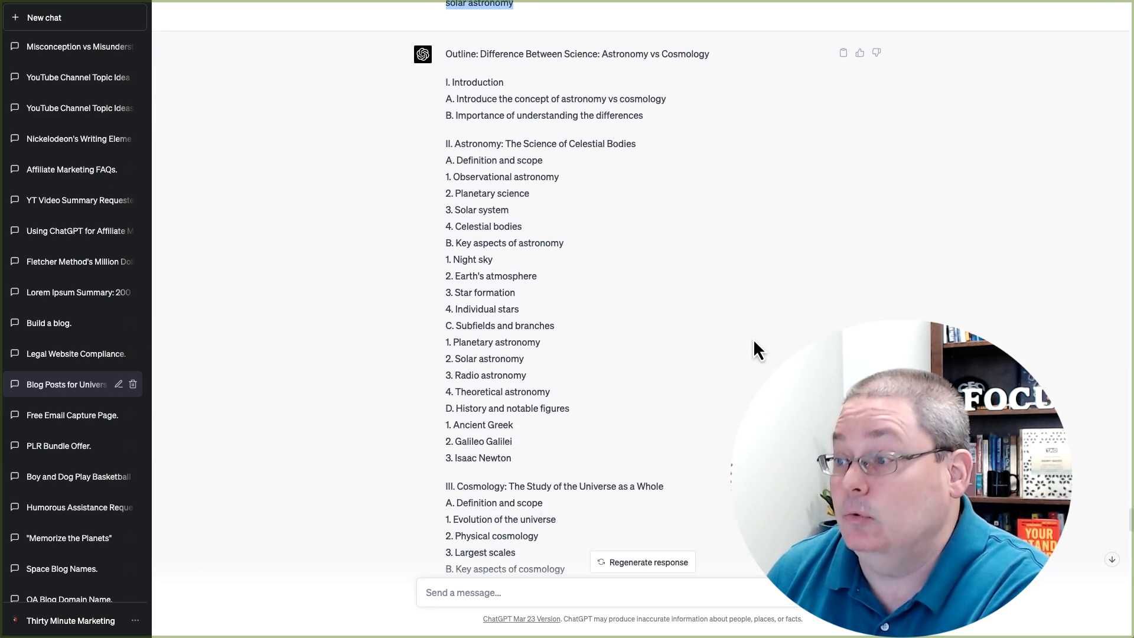
pyautogui.scroll(1, 755, 341)
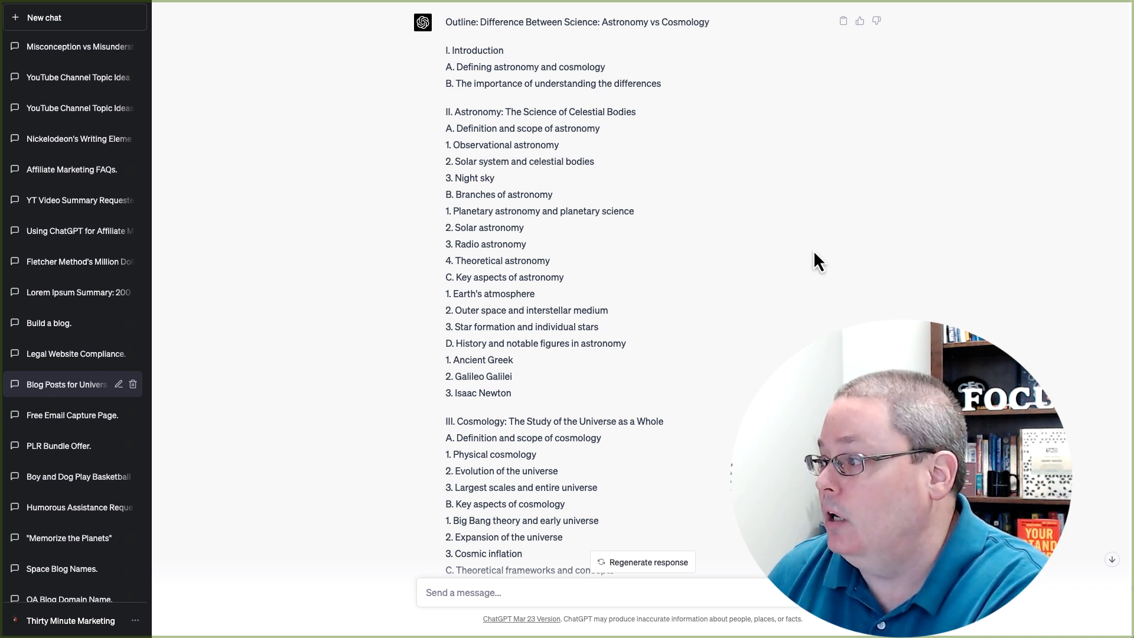
# Inspect the title and text of the saved response "Start Writing the Blog Post" in Response Manager, and close it without changes
pyautogui.click(1031, 3)
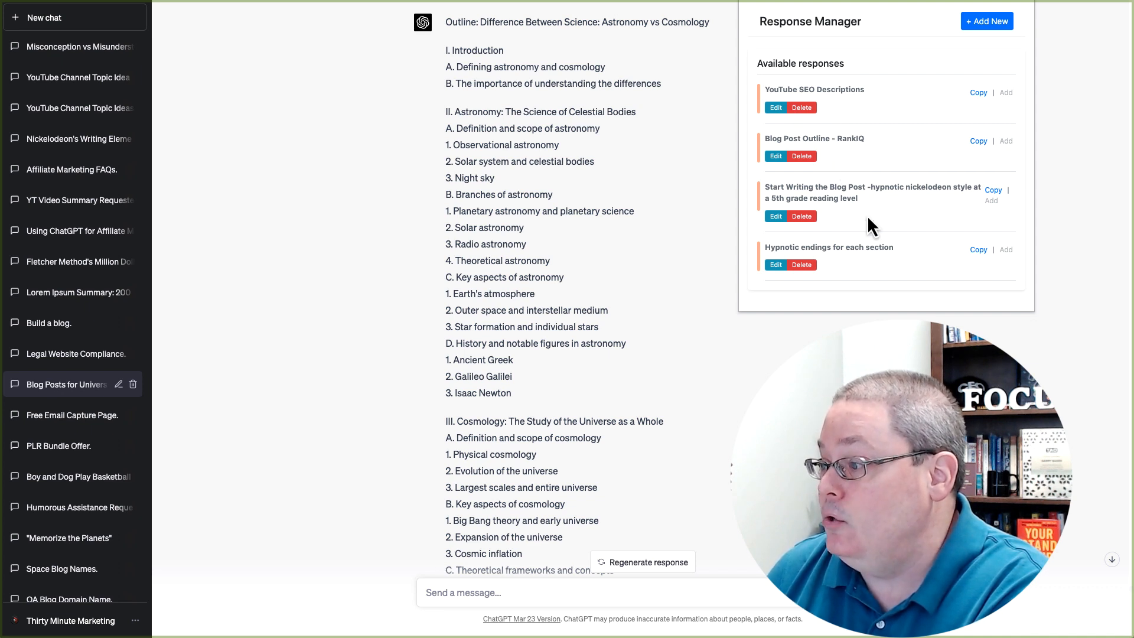
pyautogui.click(775, 216)
pyautogui.click(763, 78)
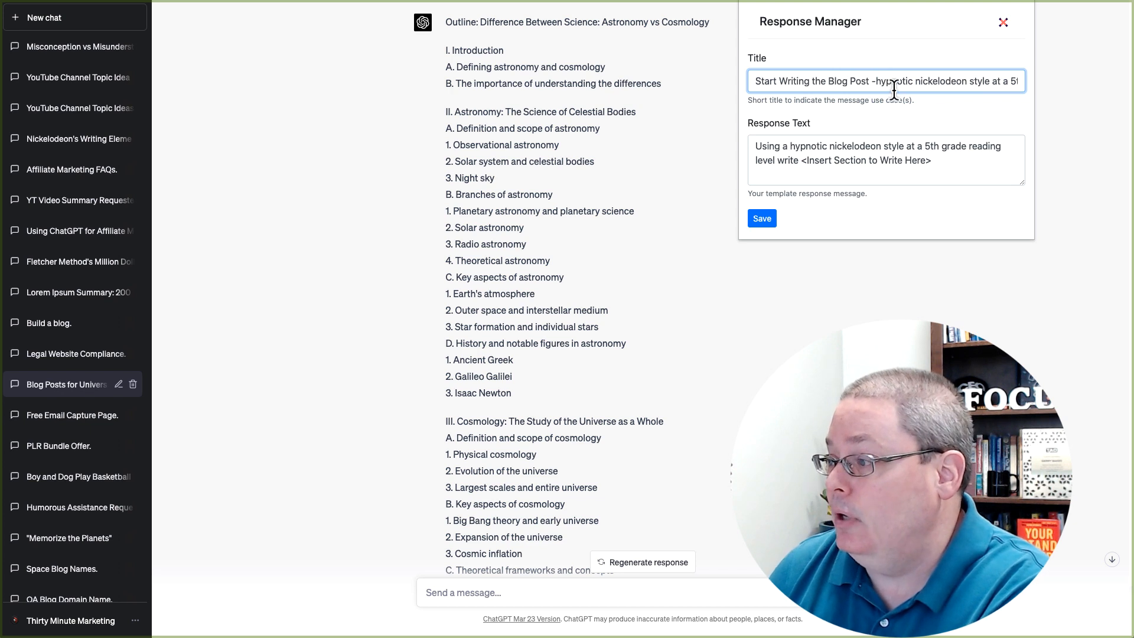
pyautogui.press('Right')
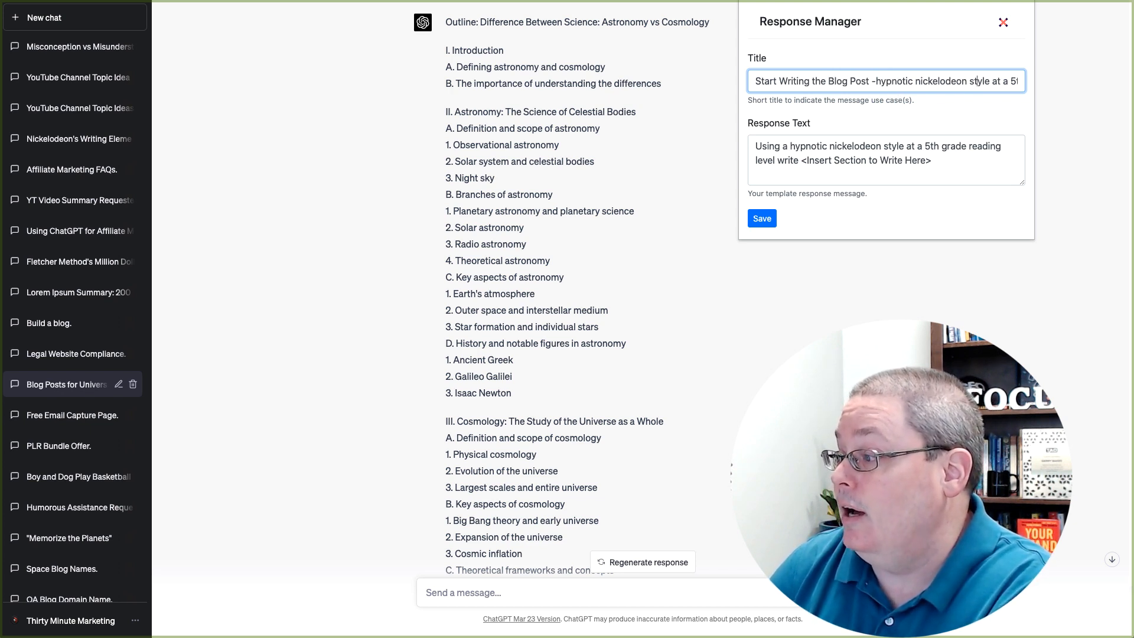
pyautogui.press('Right')
pyautogui.press('Right')
pyautogui.press('Right')
pyautogui.press('Right')
pyautogui.press('Right')
pyautogui.press('Right')
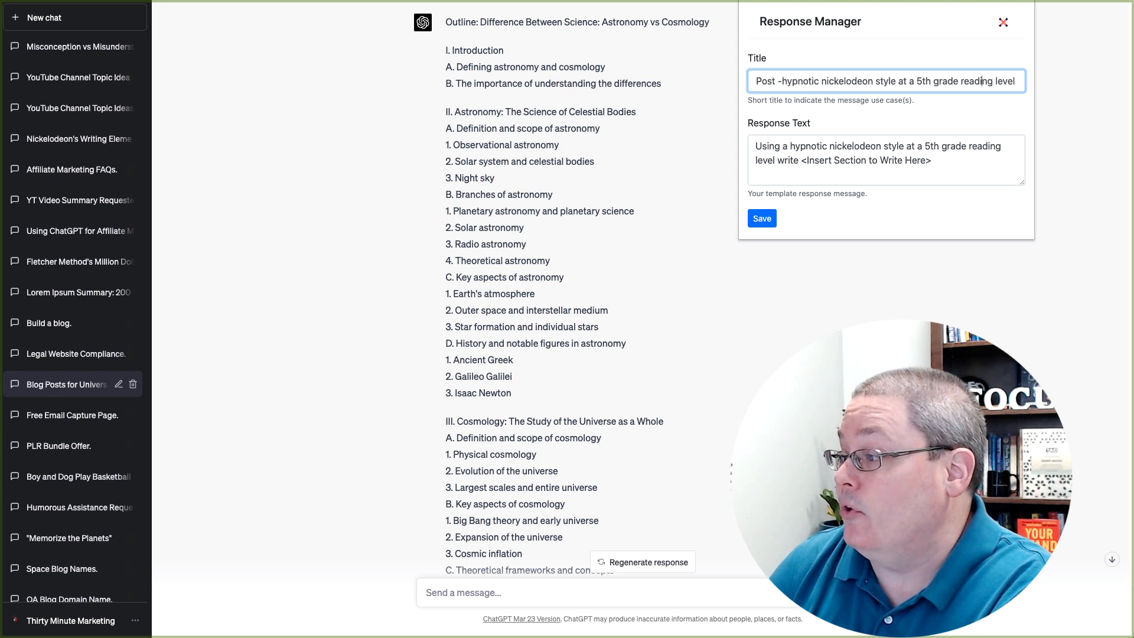
pyautogui.press('Tab')
pyautogui.hotkey('ctrl', 'c')
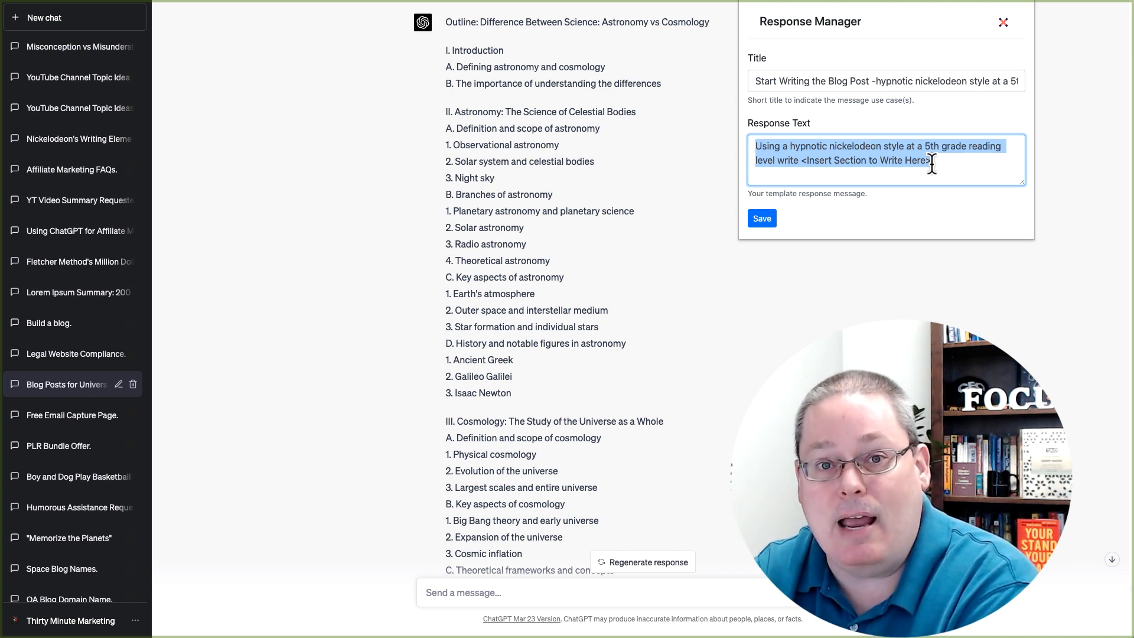
pyautogui.click(1011, 21)
# Read through the ChatGPT outline from the introduction to the conclusion
pyautogui.scroll(-4, 751, 371)
pyautogui.scroll(4, 530, 176)
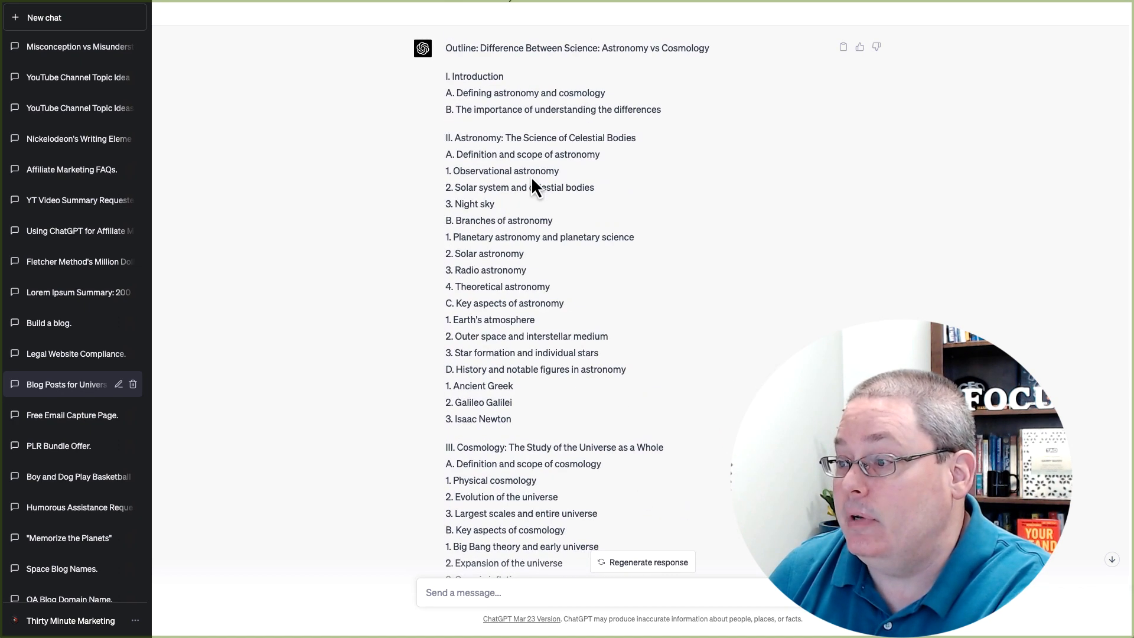
pyautogui.scroll(-5, 564, 221)
pyautogui.scroll(-4, 620, 253)
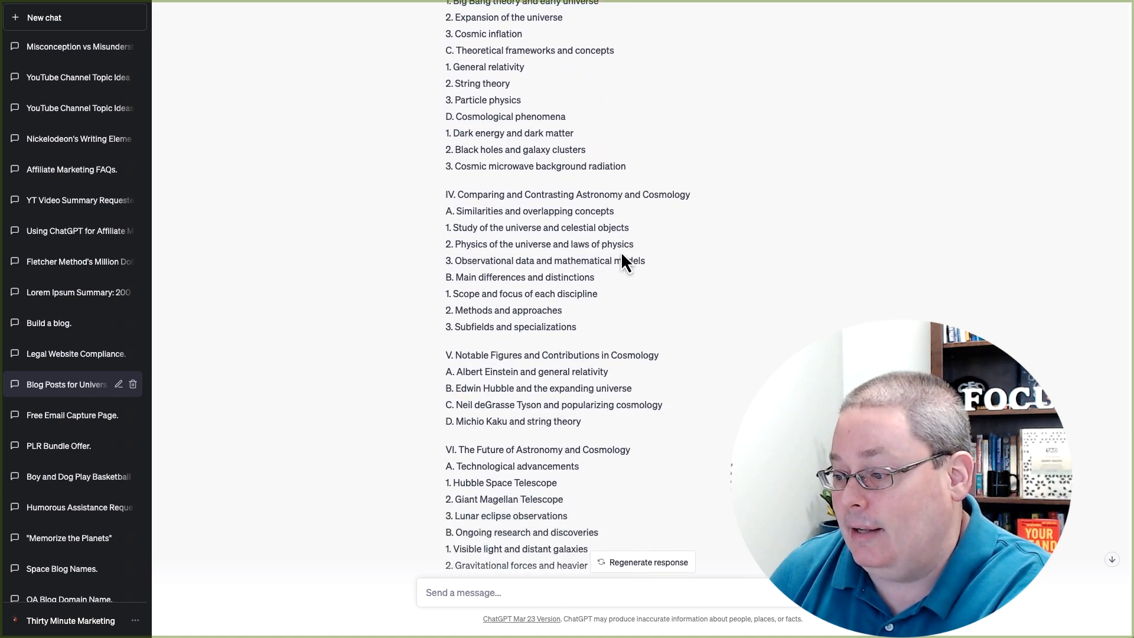
pyautogui.scroll(-4, 679, 298)
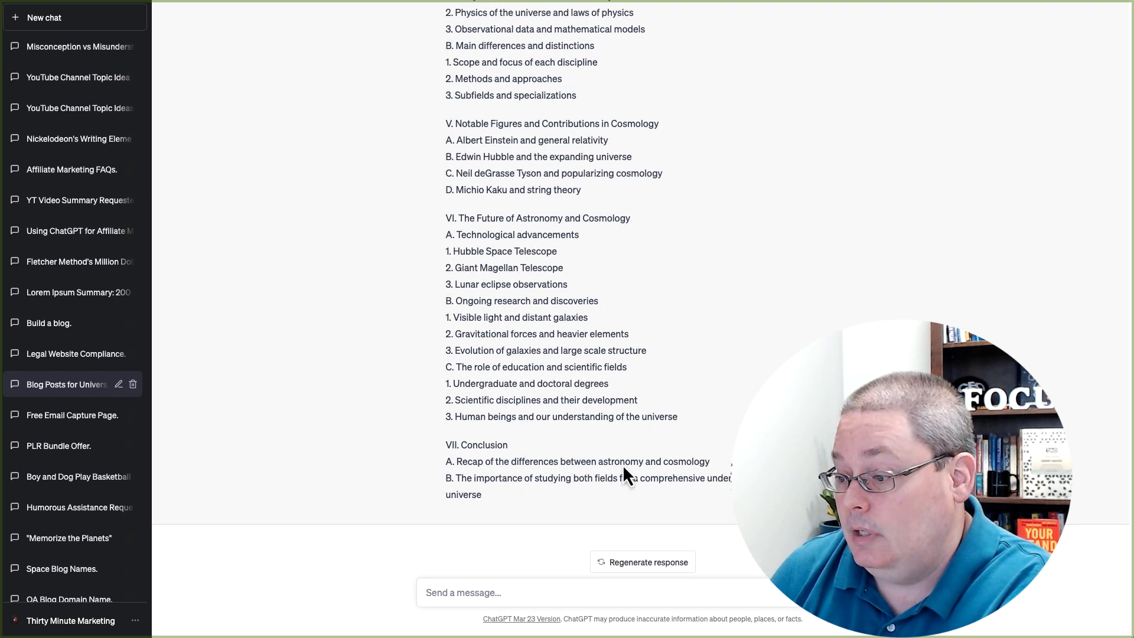
# Copy the "Start Writing the Blog Post" response from Response Manager and paste it into the ChatGPT message
pyautogui.click(1022, 6)
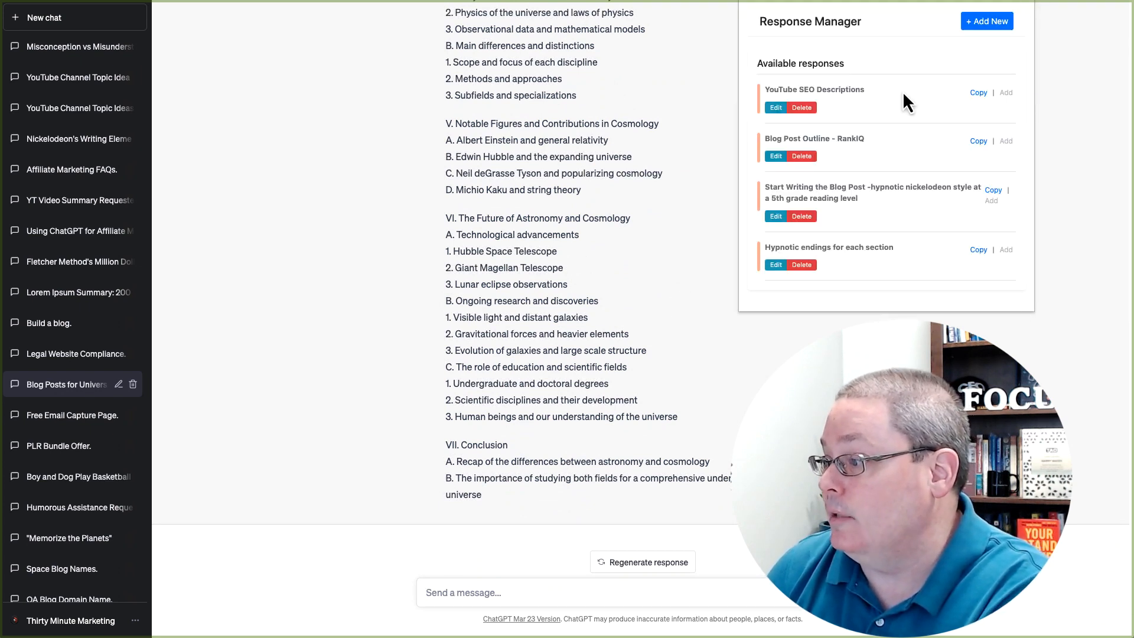
pyautogui.click(994, 191)
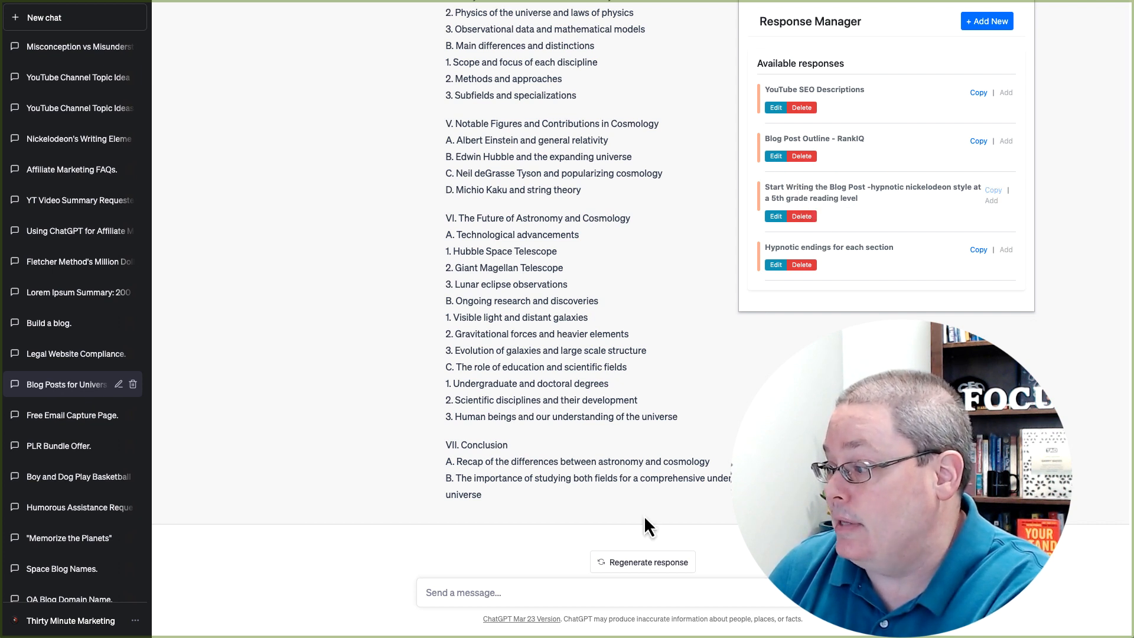
pyautogui.click(449, 593)
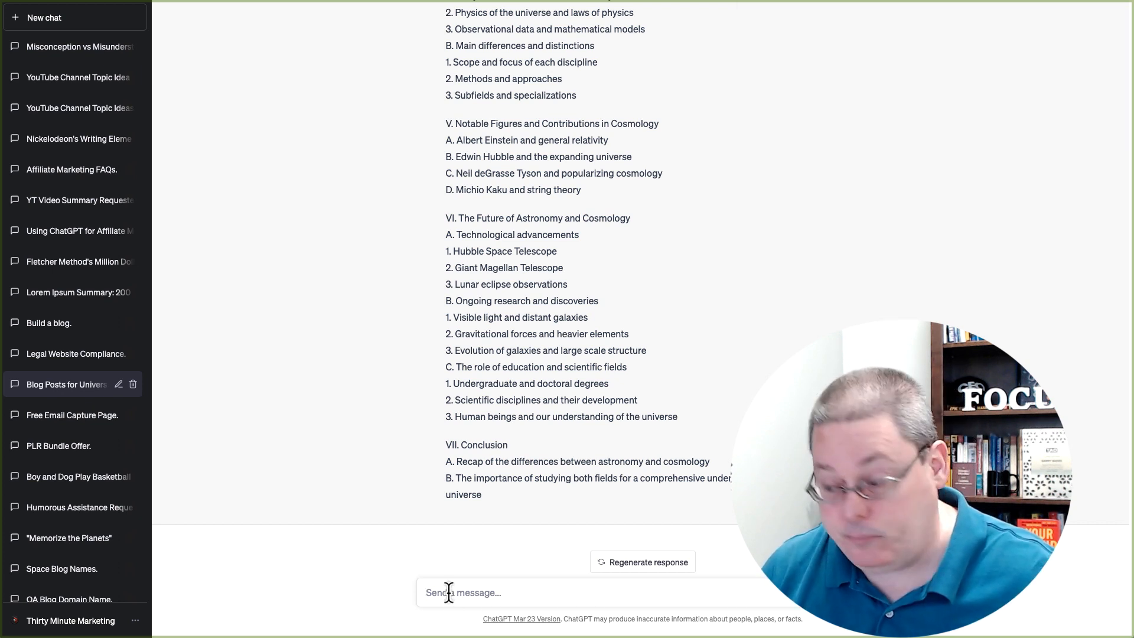
pyautogui.hotkey('ctrl', 'v')
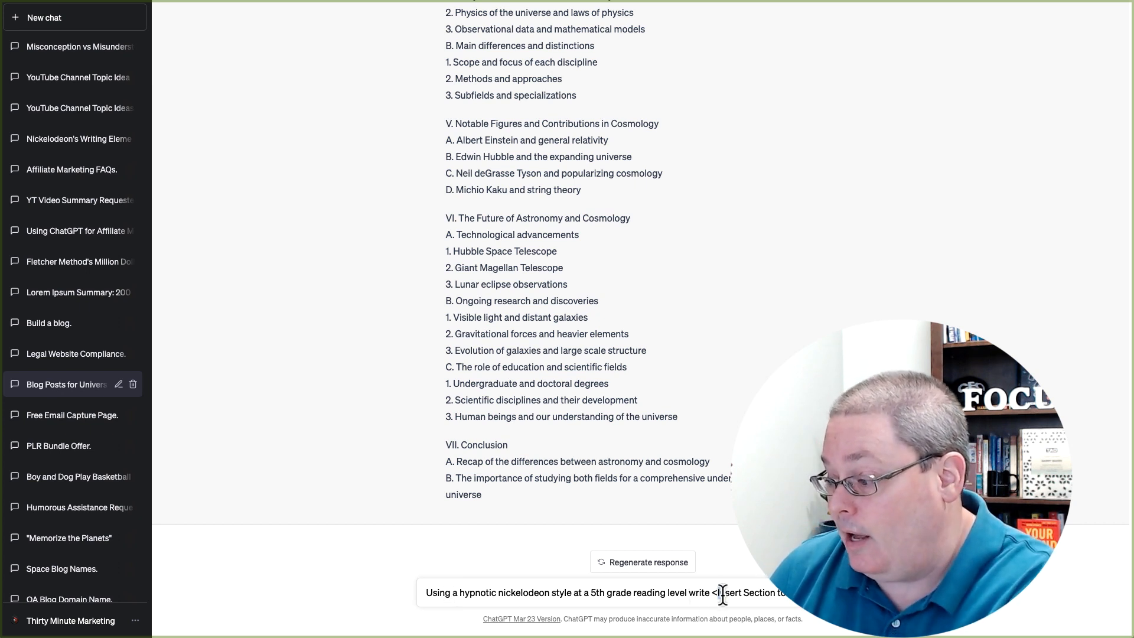
# Replace the prompt's section placeholder with "the Introduction" and send the prompt to ChatGPT
pyautogui.moveTo(723, 595); pyautogui.dragTo(851, 595)
pyautogui.press('BackSpace')
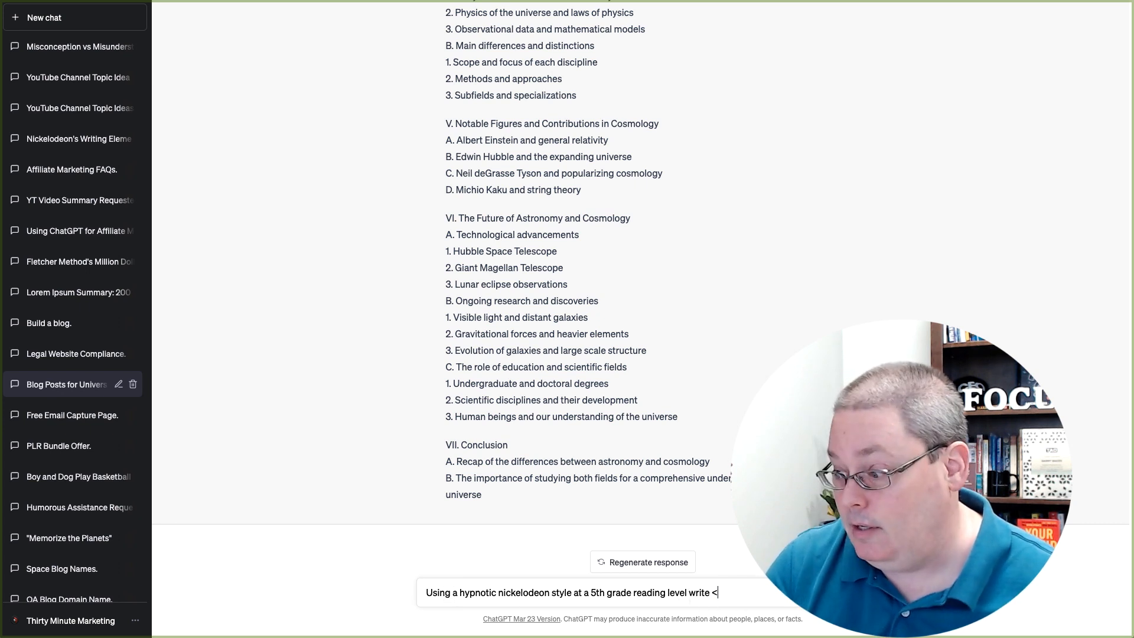
pyautogui.press('BackSpace')
pyautogui.write('the ')
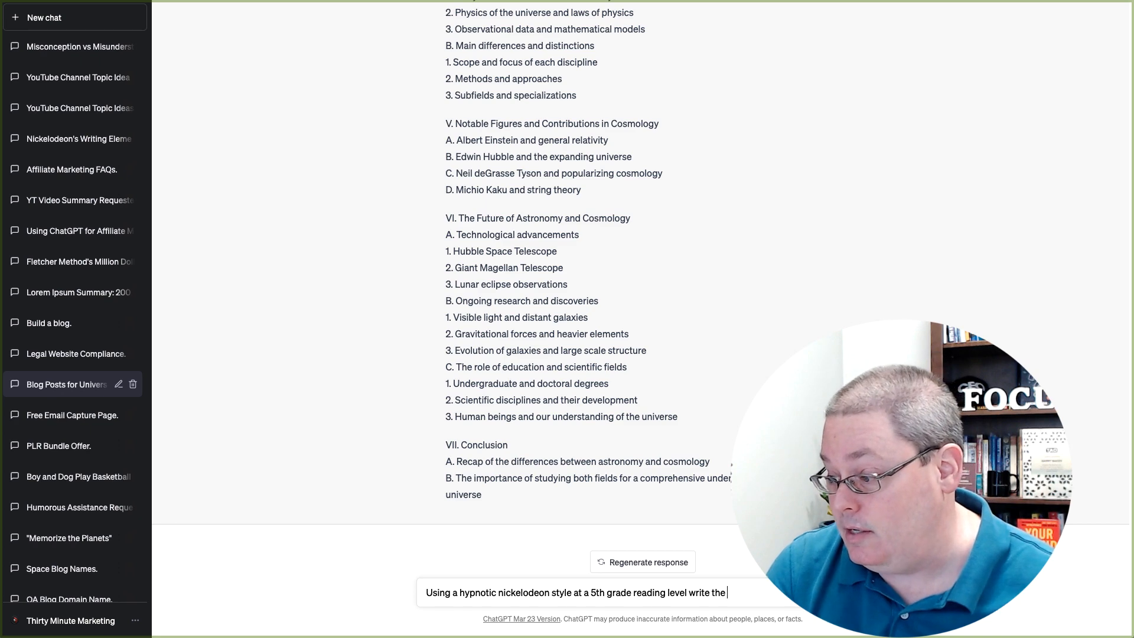
pyautogui.write('Introduction')
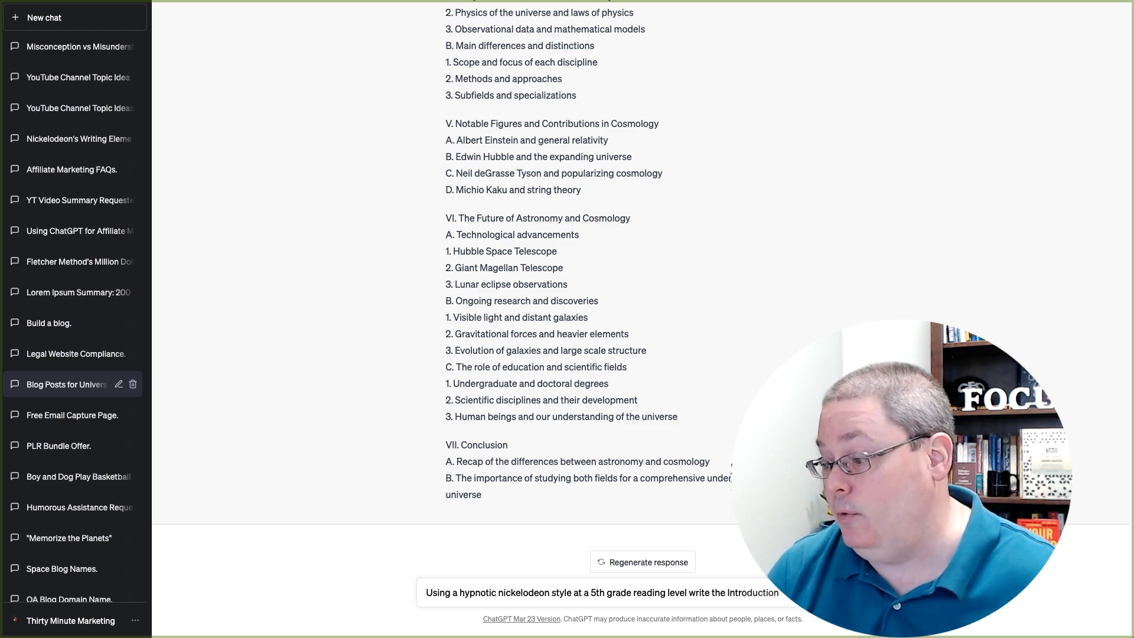
pyautogui.press('Return')
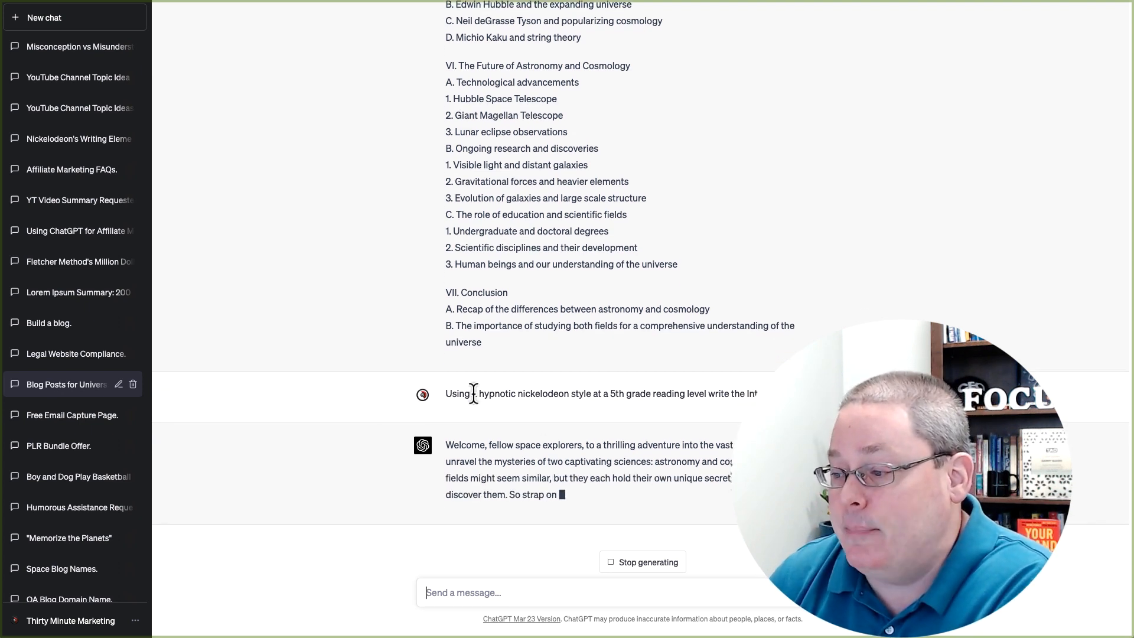
pyautogui.moveTo(477, 394); pyautogui.dragTo(686, 394)
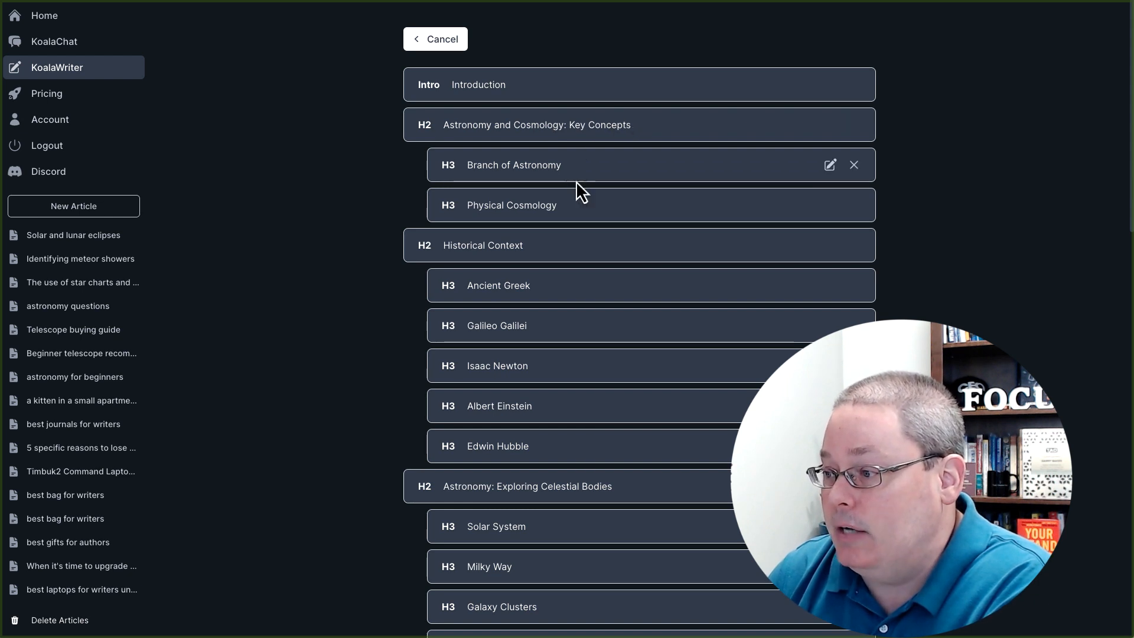
# Review the H2 and H3 sections of the outline generated in KoalaWriter, from the introduction to Future Perspectives
pyautogui.scroll(-6, 927, 242)
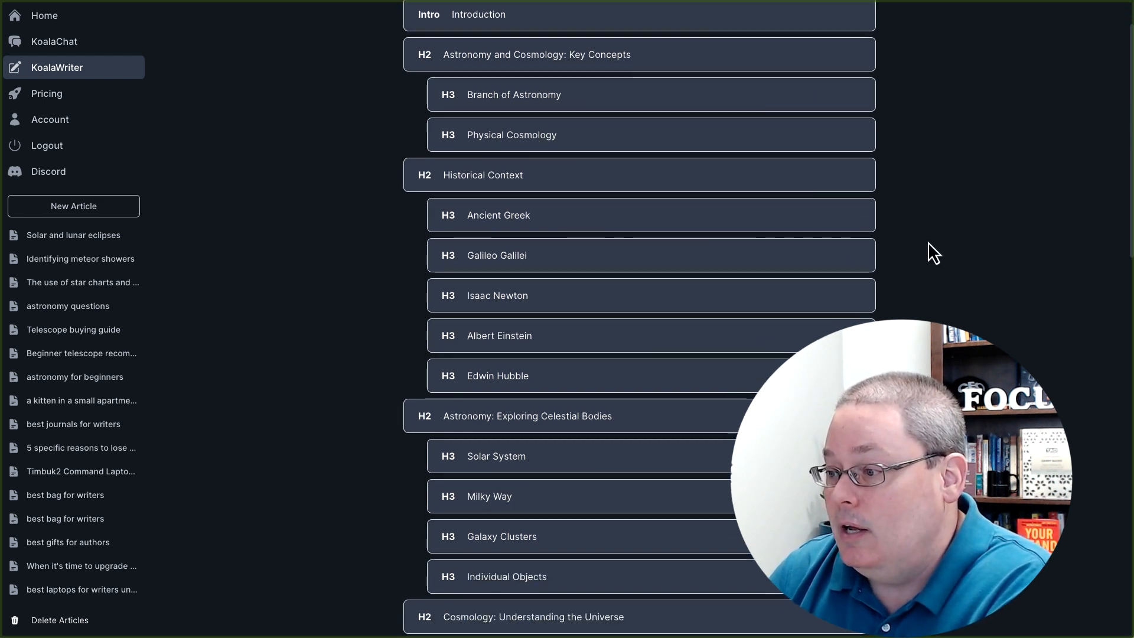
pyautogui.scroll(-7, 930, 239)
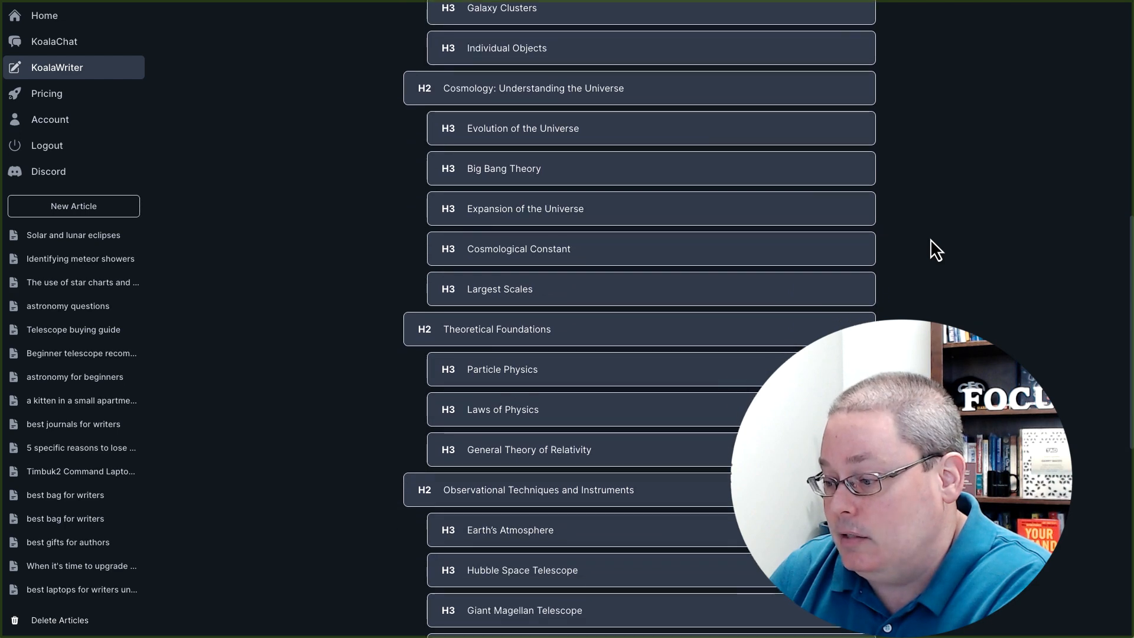
pyautogui.scroll(-5, 930, 239)
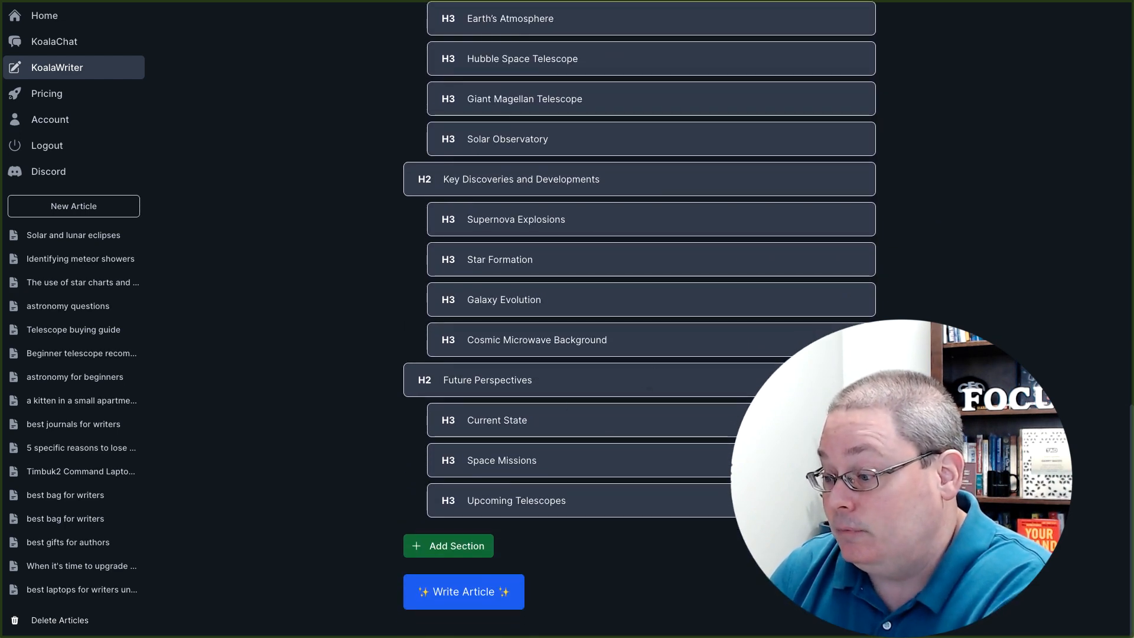
pyautogui.scroll(11, 640, 319)
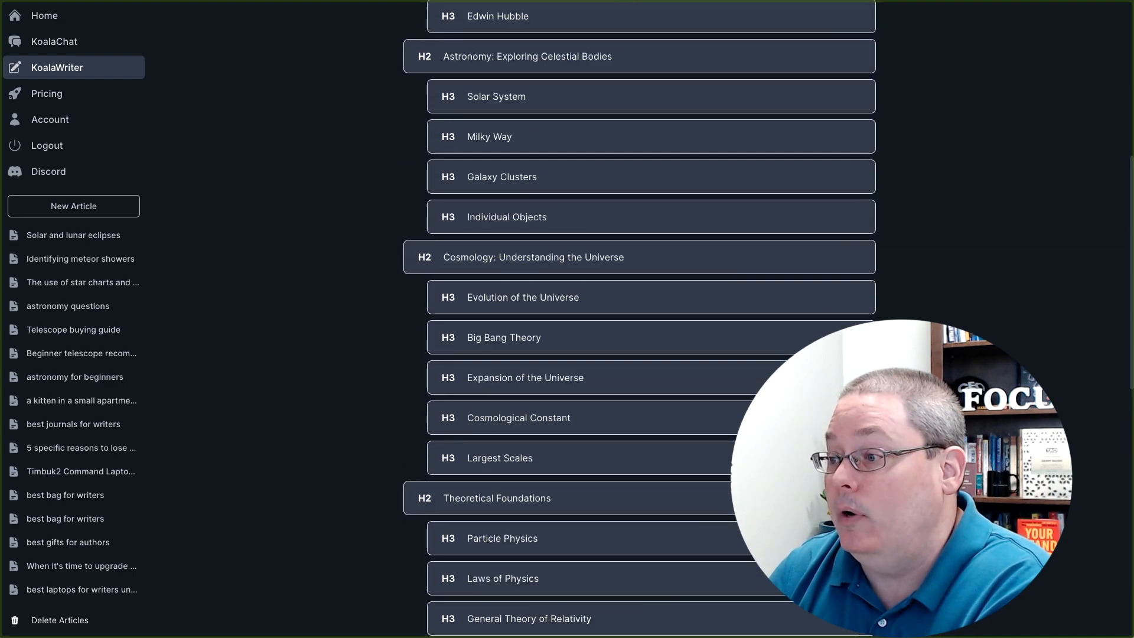
pyautogui.scroll(7, 639, 319)
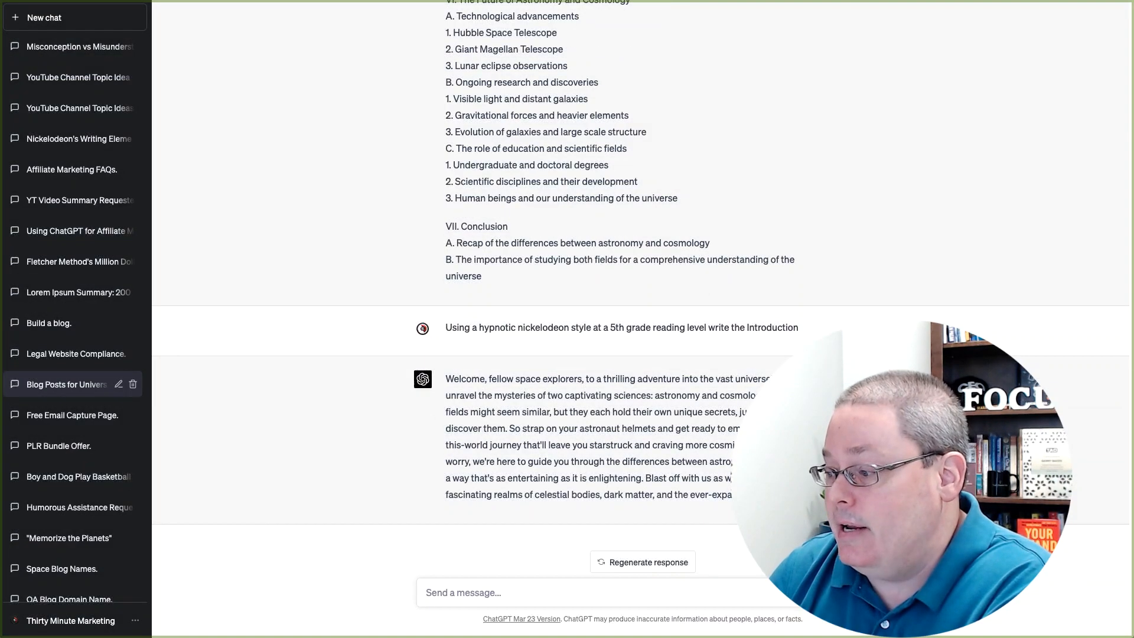
# In ChatGPT, examine the generated introduction and the outline above it for comparison with the KoalaWriter outline
pyautogui.moveTo(735, 499); pyautogui.dragTo(437, 385)
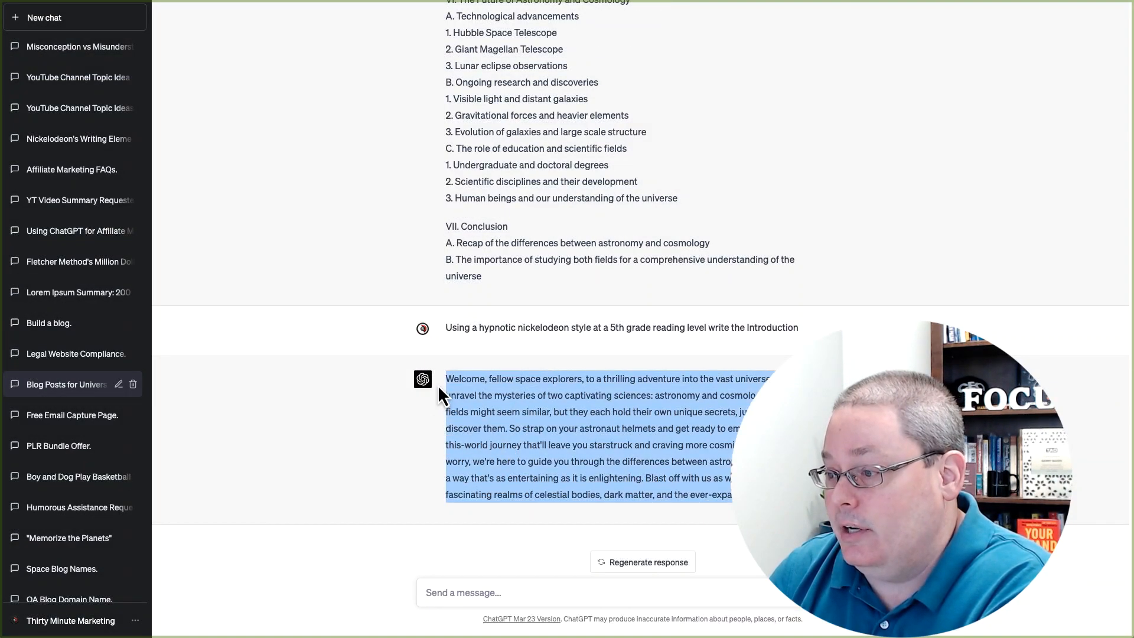
pyautogui.scroll(11, 610, 383)
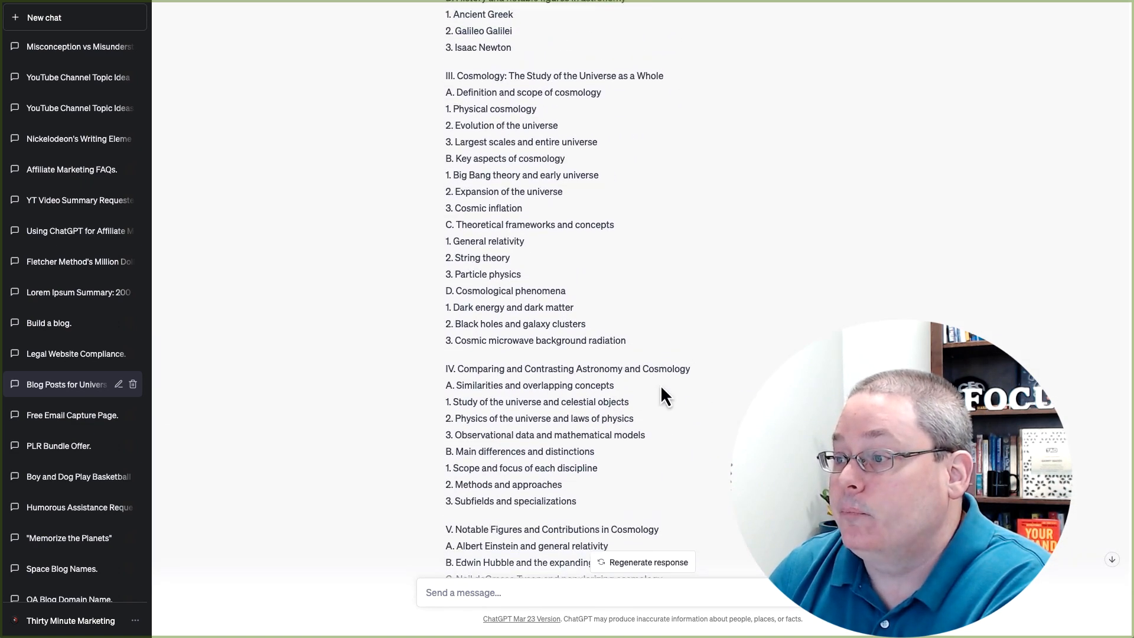
pyautogui.scroll(5, 663, 387)
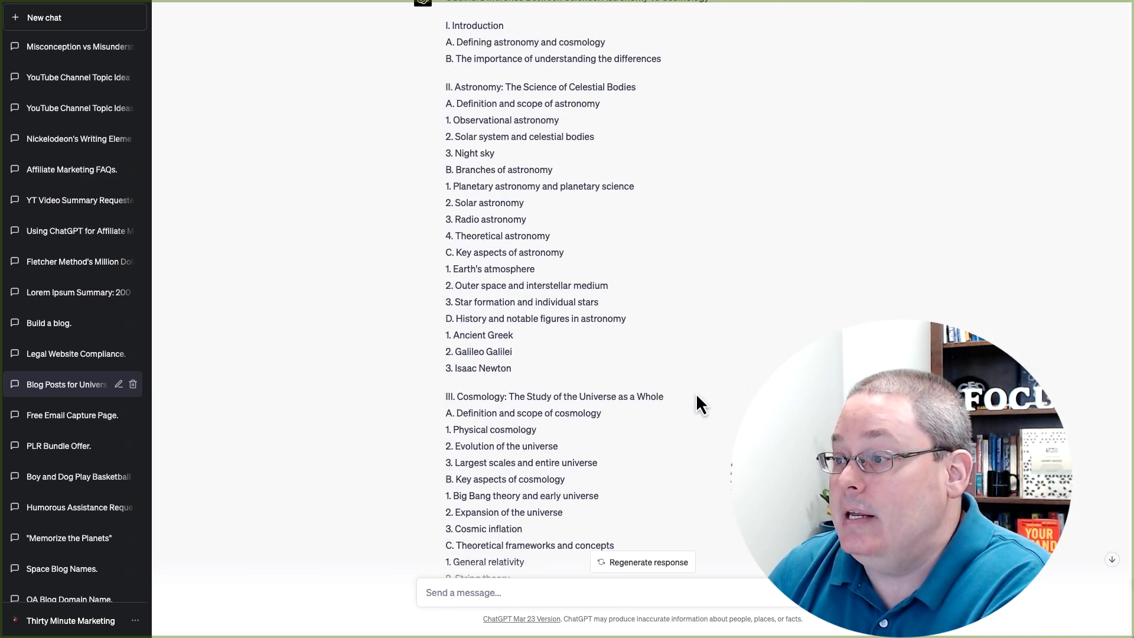
pyautogui.scroll(1, 696, 392)
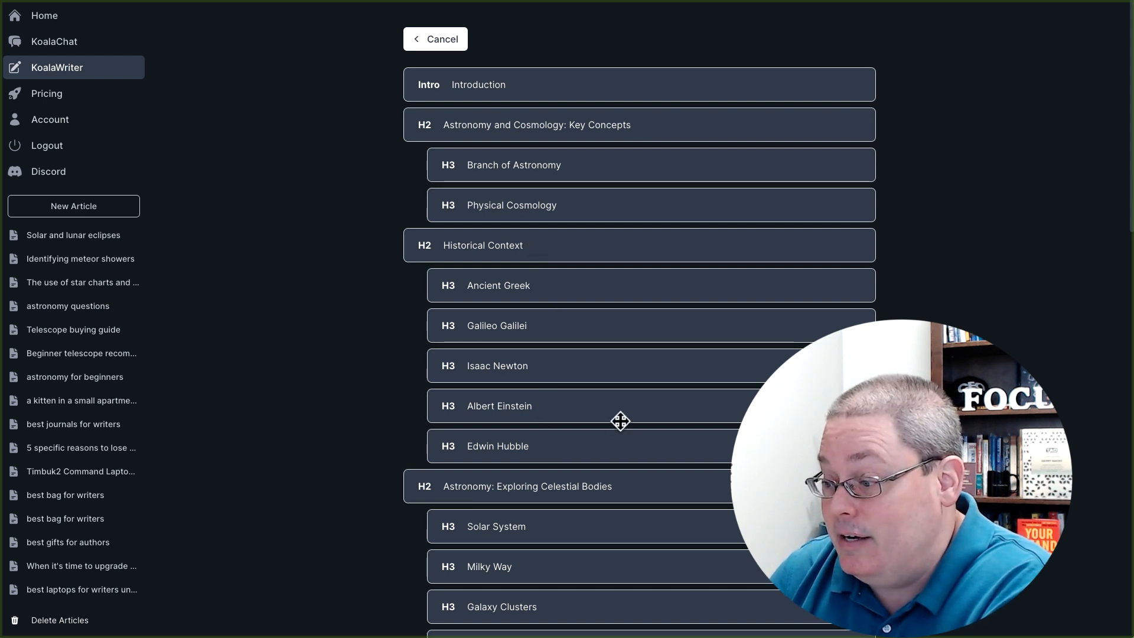
# Compare "History and notable figures in astronomy" in ChatGPT's outline with RankIQ's list of topics Google likes in posts
pyautogui.scroll(-4, 620, 421)
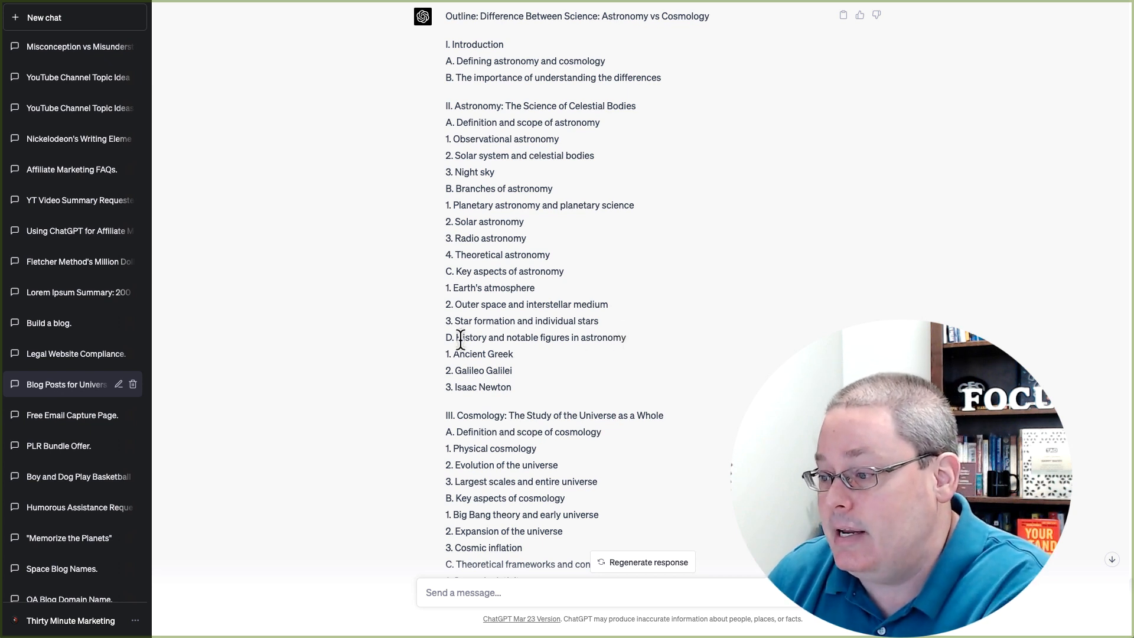
pyautogui.moveTo(454, 338); pyautogui.dragTo(619, 343)
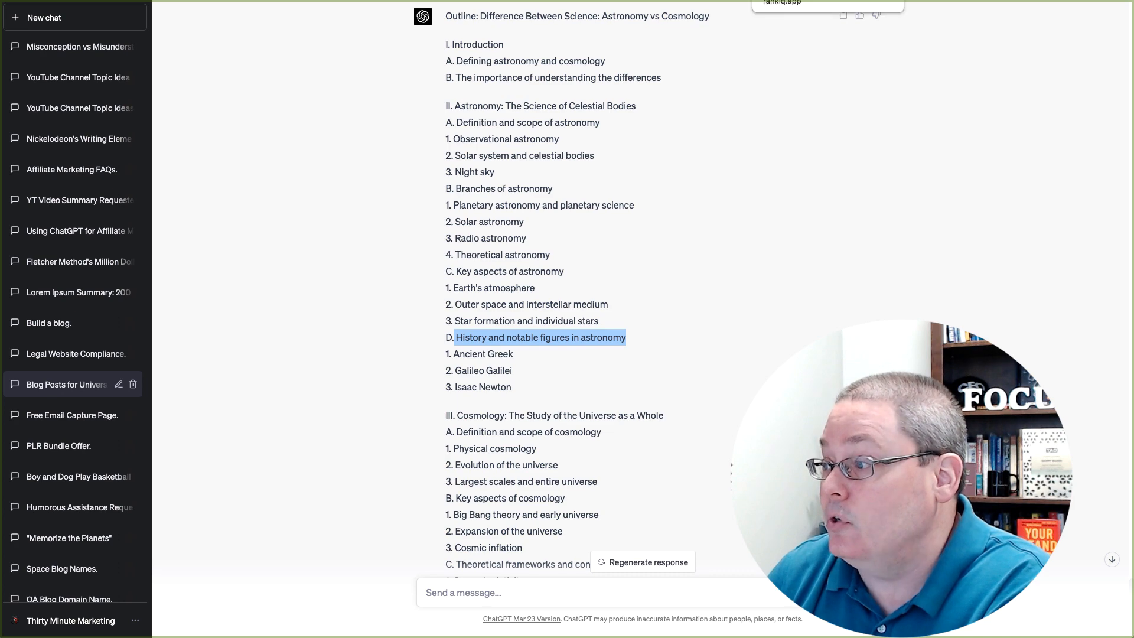
pyautogui.click(794, 0)
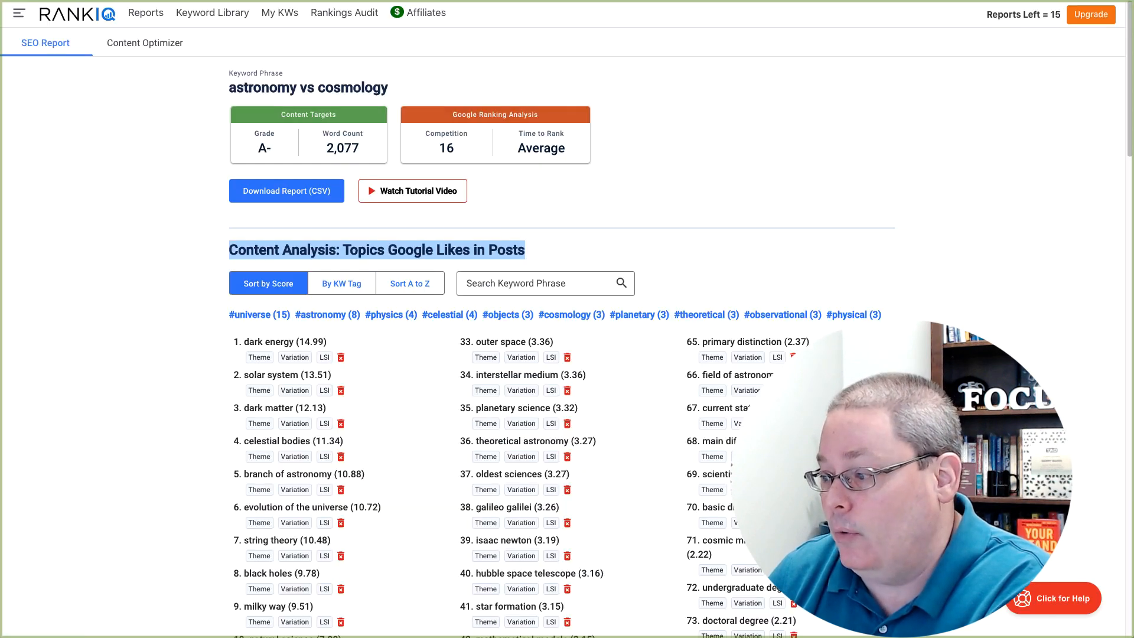
pyautogui.scroll(-10, 567, 354)
pyautogui.scroll(-5, 625, 314)
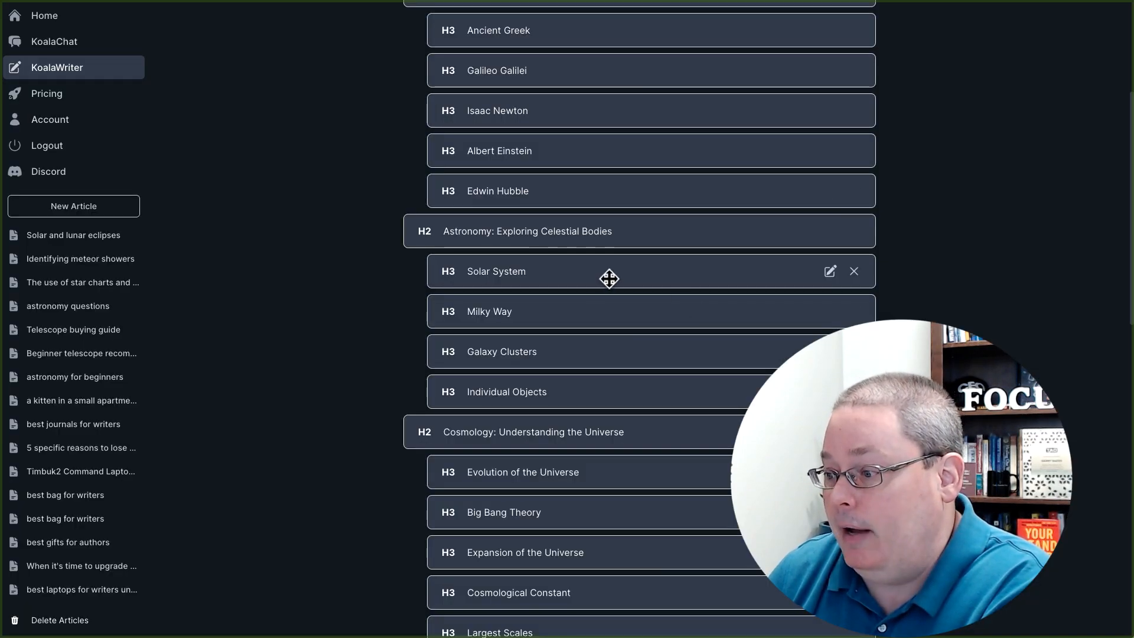
# Switch to KoalaWriter and examine its outline from Historical Context through Future Perspectives against the RankIQ topics
pyautogui.scroll(-4, 609, 278)
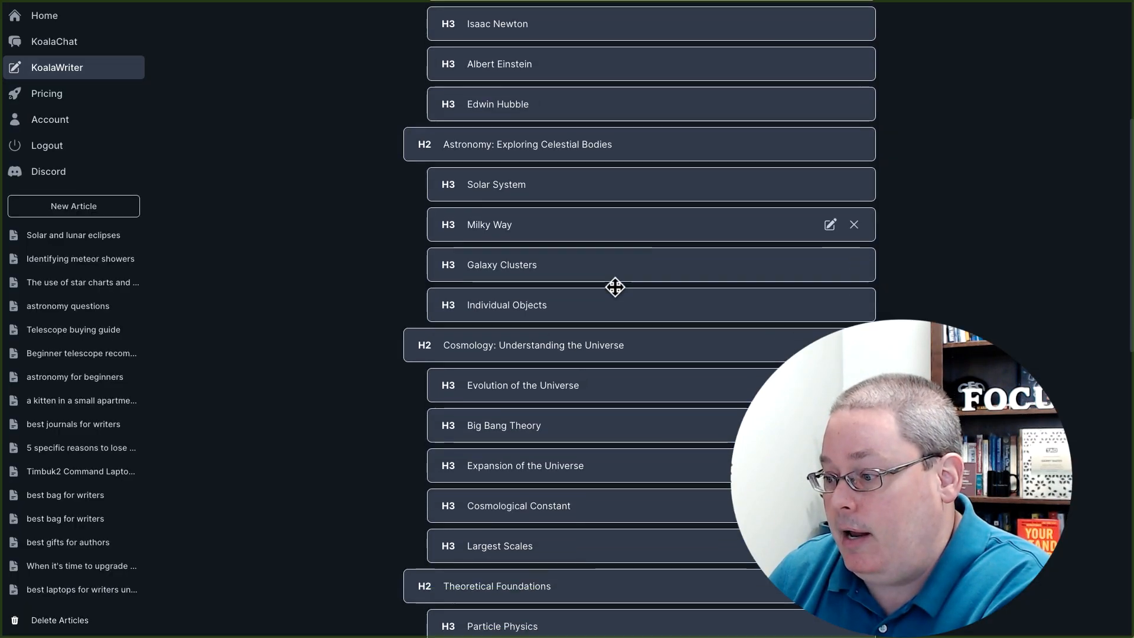
pyautogui.scroll(-6, 615, 288)
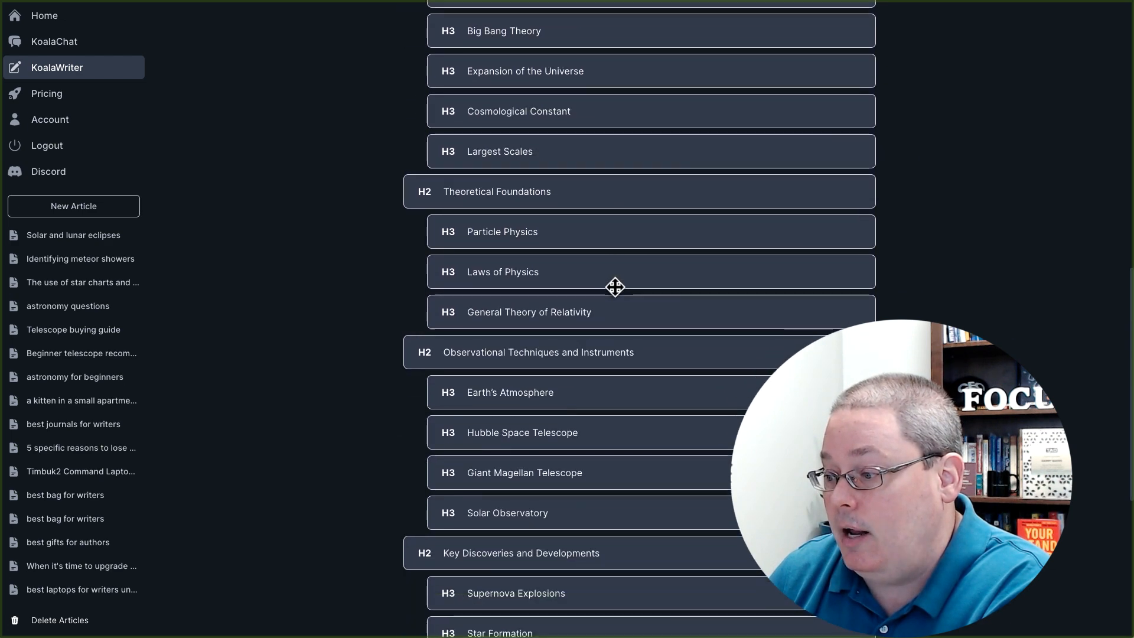
pyautogui.scroll(-5, 615, 287)
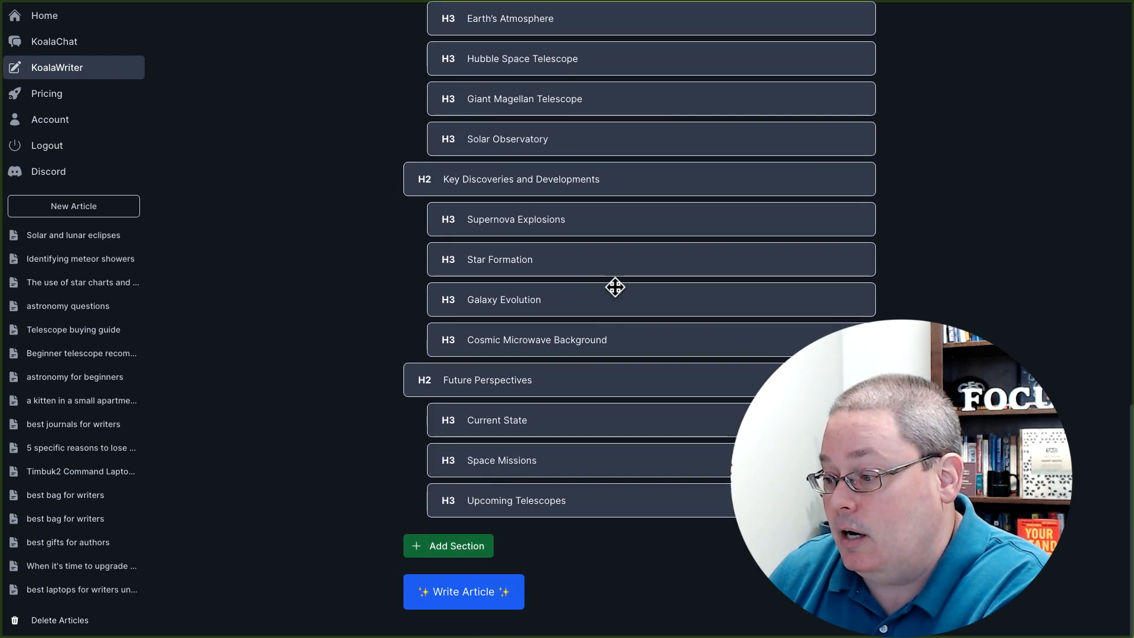
pyautogui.scroll(5, 559, 483)
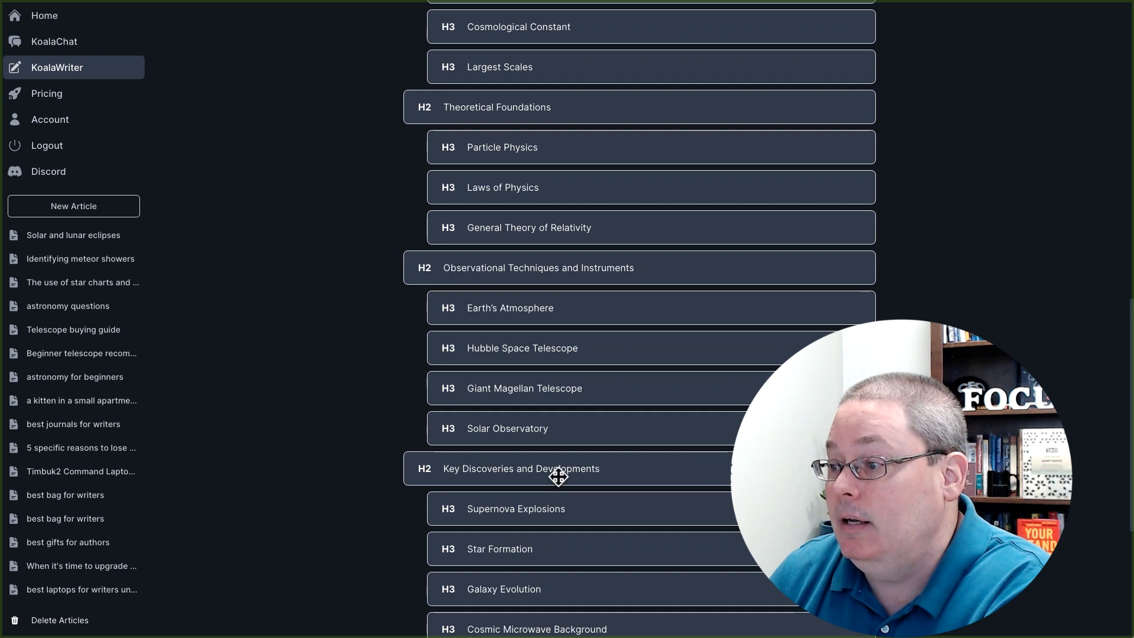
pyautogui.scroll(5, 559, 476)
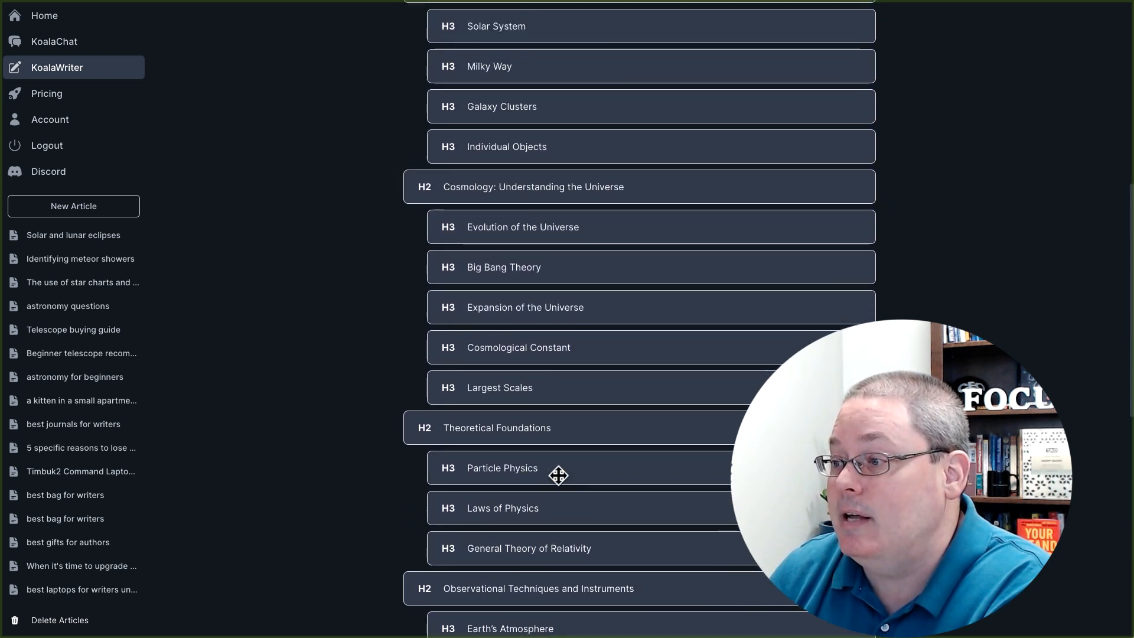
pyautogui.scroll(5, 559, 476)
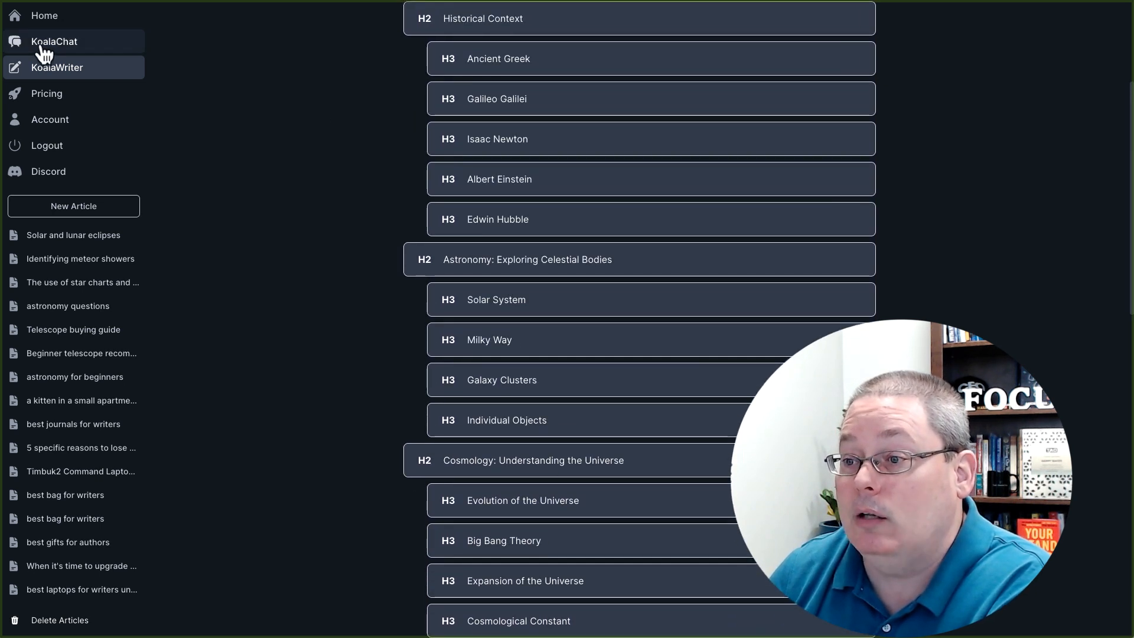
pyautogui.scroll(4, 683, 327)
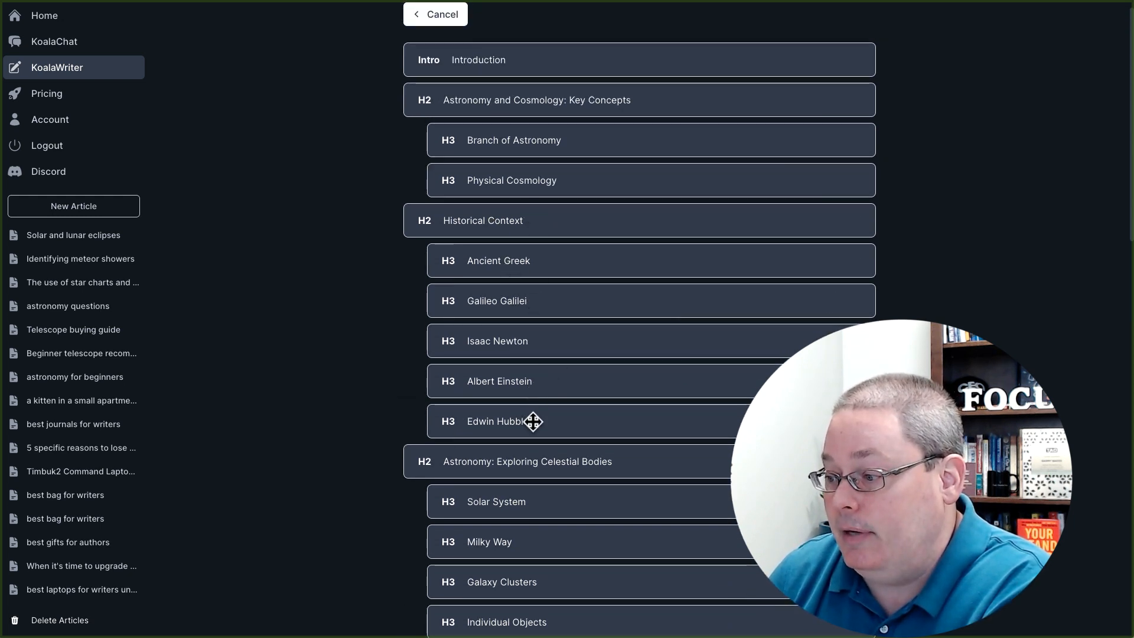
pyautogui.scroll(1, 620, 367)
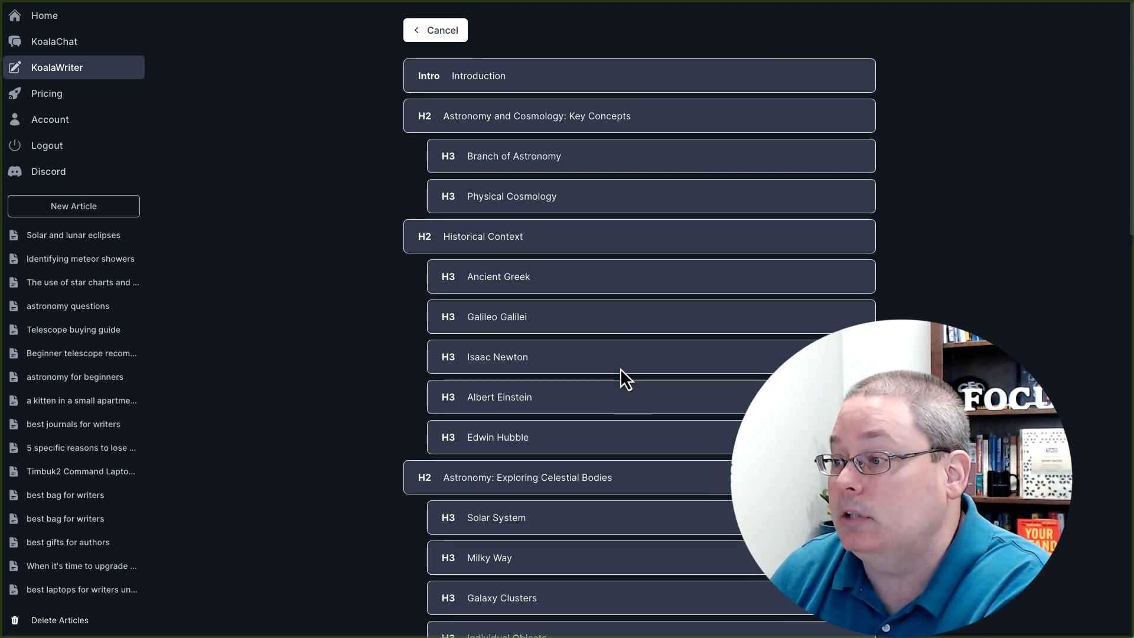
# In ChatGPT's outline, highlight the history and notable figures subsection and its parent heading "Astronomy: The Science of Celestial Bodies"
pyautogui.hotkey('alt', 'Tab')
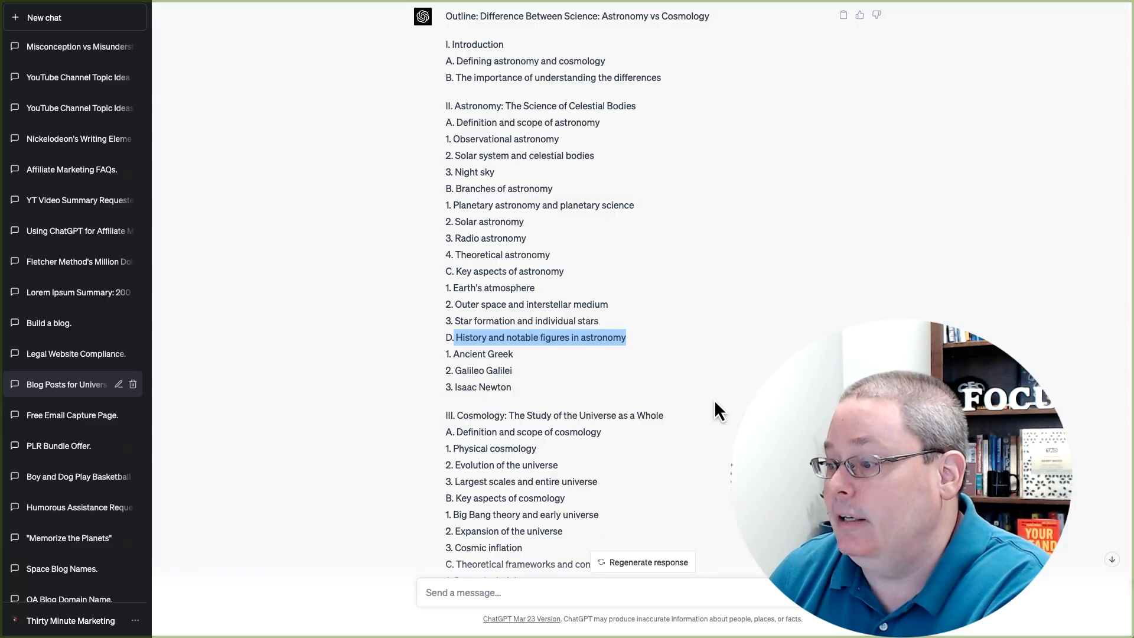
pyautogui.click(508, 389)
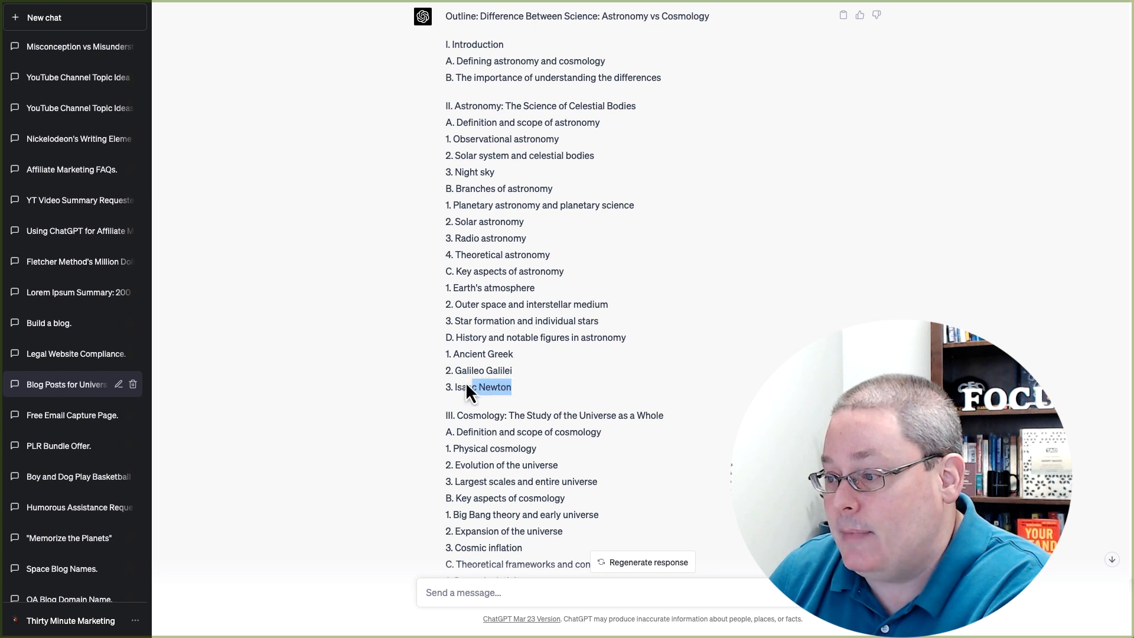
pyautogui.moveTo(467, 385); pyautogui.dragTo(452, 343)
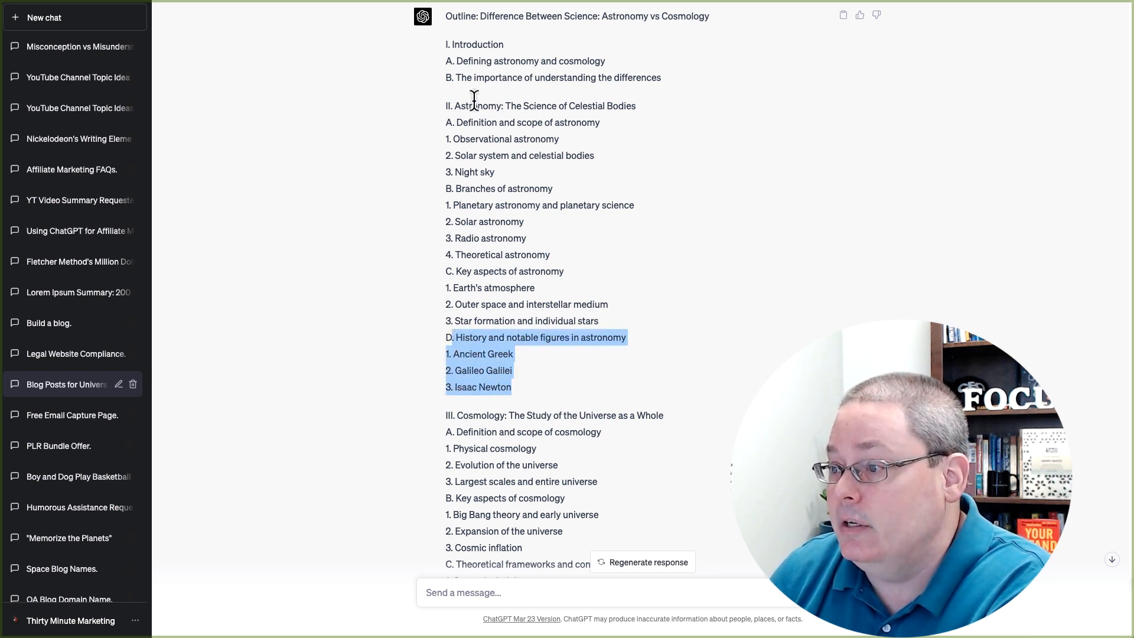
pyautogui.moveTo(637, 106); pyautogui.dragTo(455, 107)
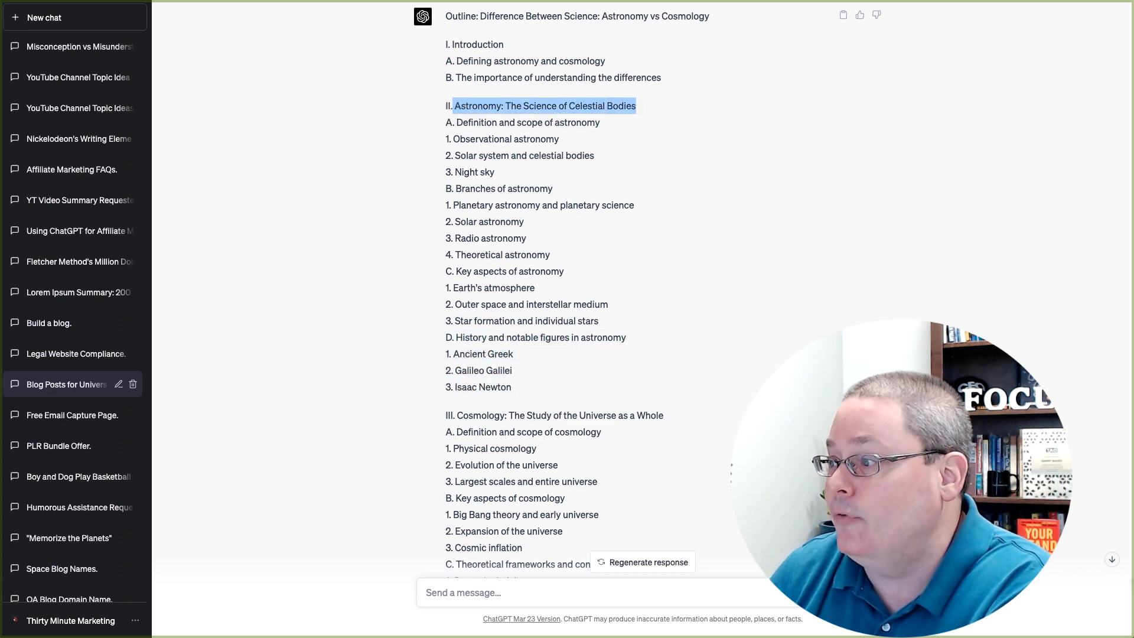
# Return to KoalaWriter, check the outline down to Upcoming Telescopes, and start writing the article from it
pyautogui.hotkey('alt', 'Tab')
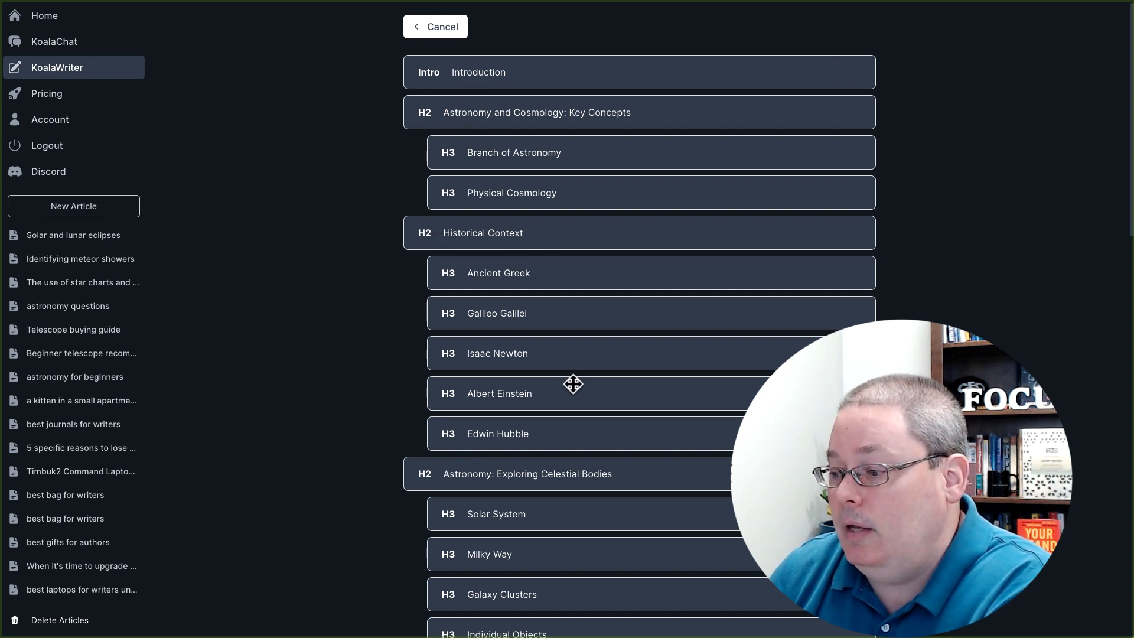
pyautogui.scroll(-6, 572, 385)
pyautogui.scroll(-4, 573, 383)
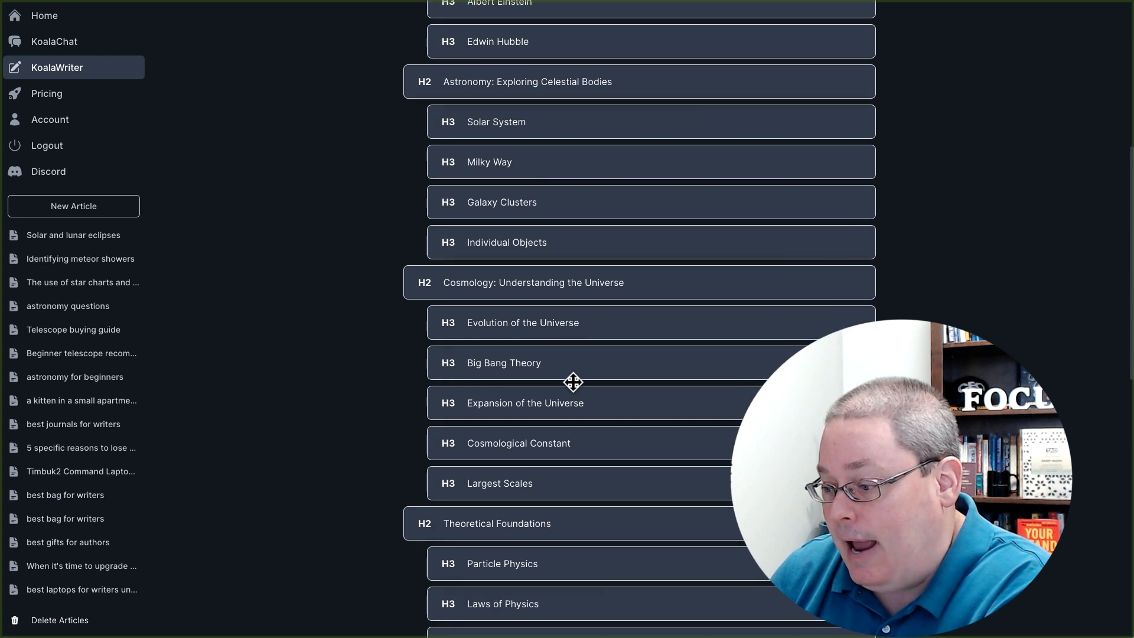
pyautogui.scroll(-3, 573, 383)
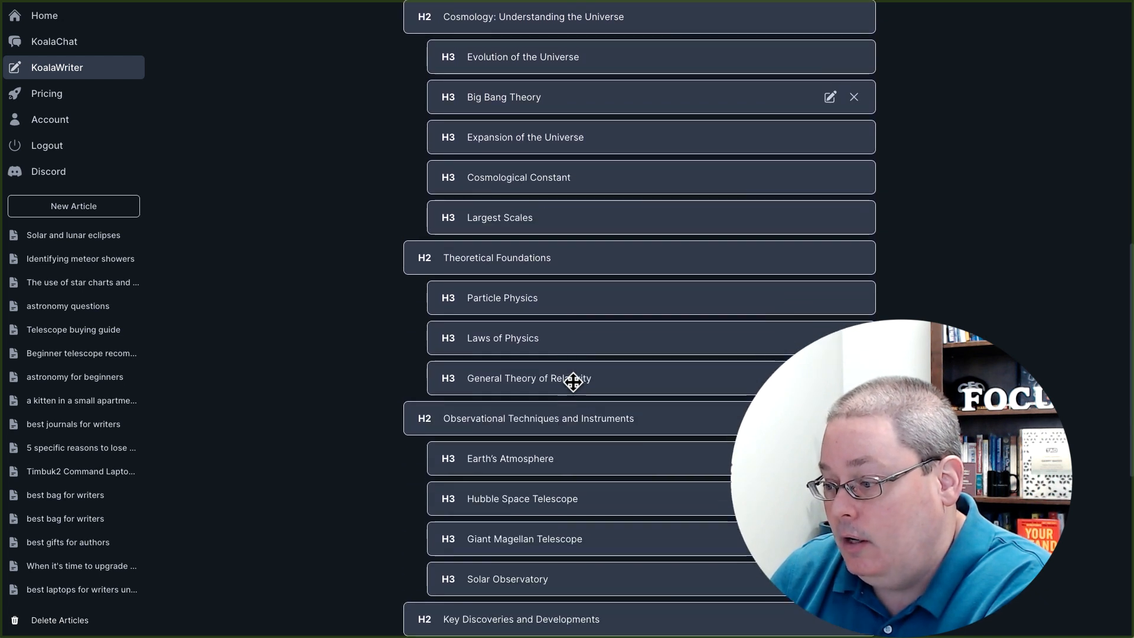
pyautogui.scroll(-4, 564, 397)
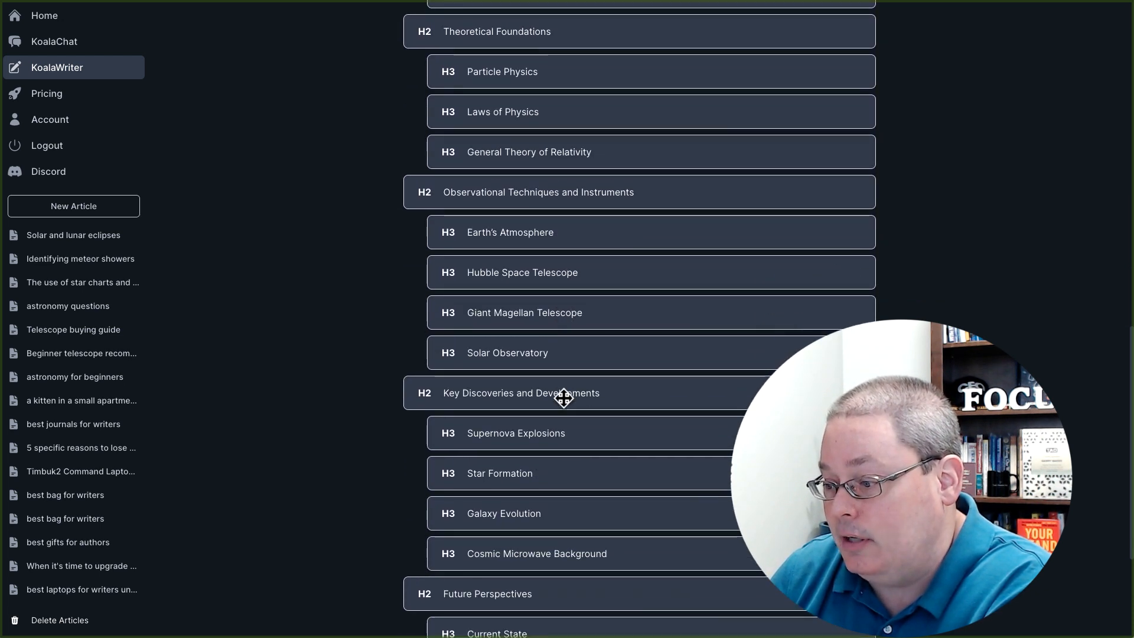
pyautogui.scroll(-2, 563, 397)
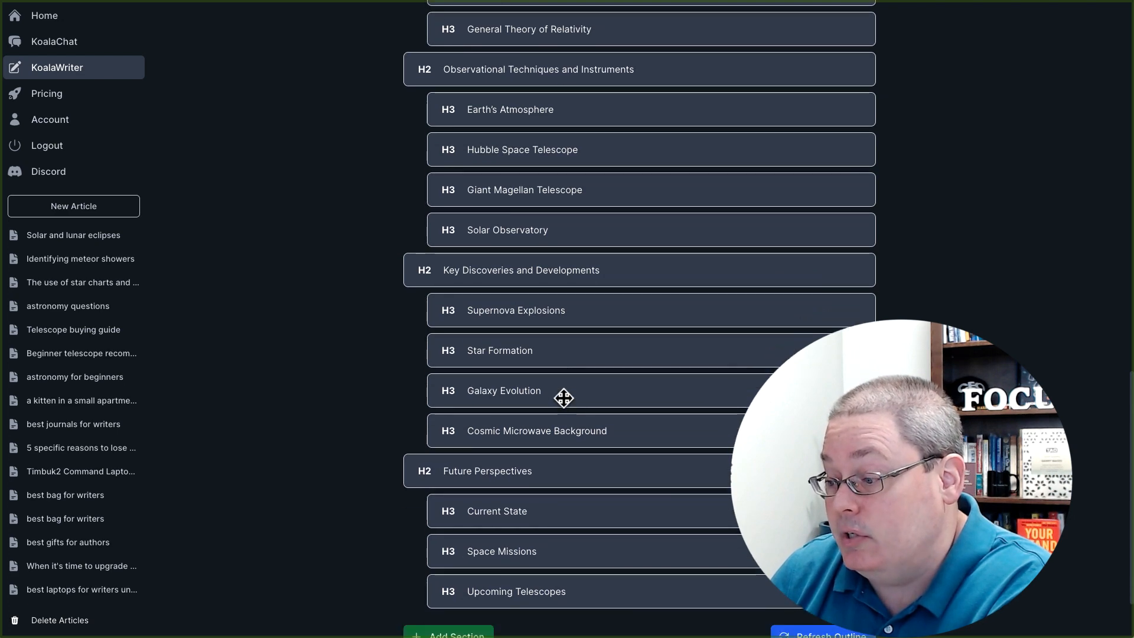
pyautogui.scroll(-2, 564, 398)
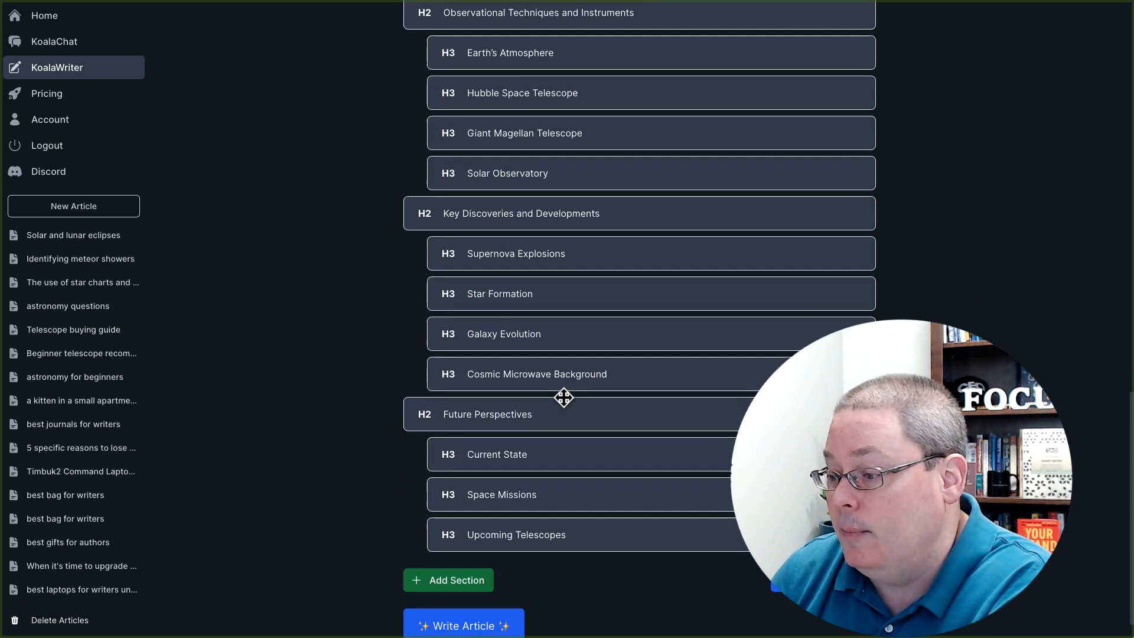
pyautogui.scroll(20, 564, 552)
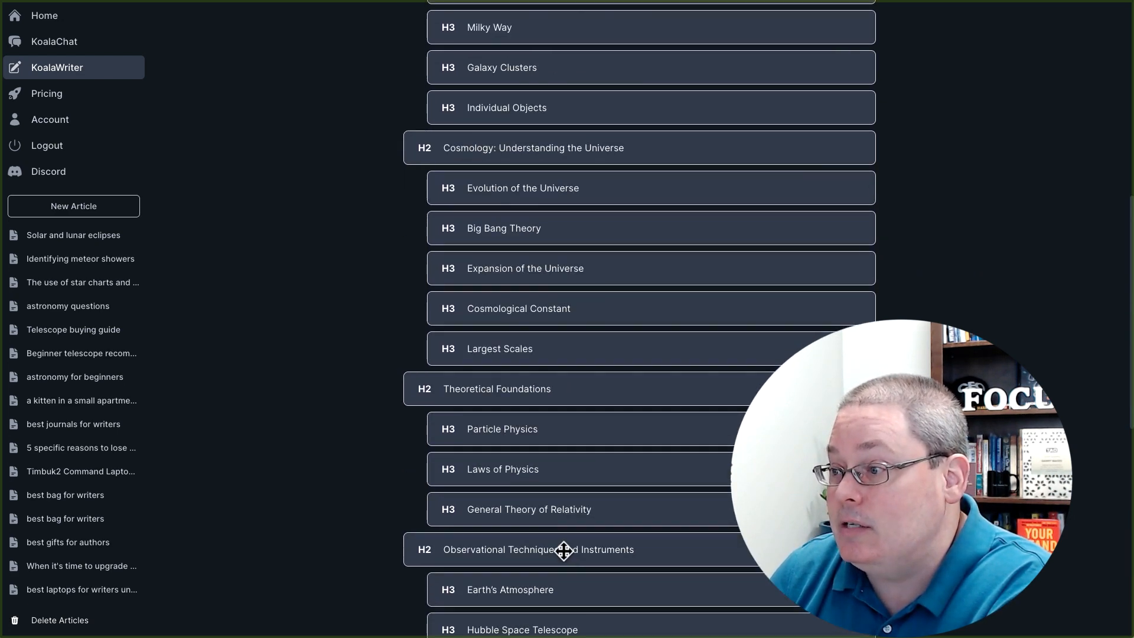
pyautogui.scroll(-15, 572, 513)
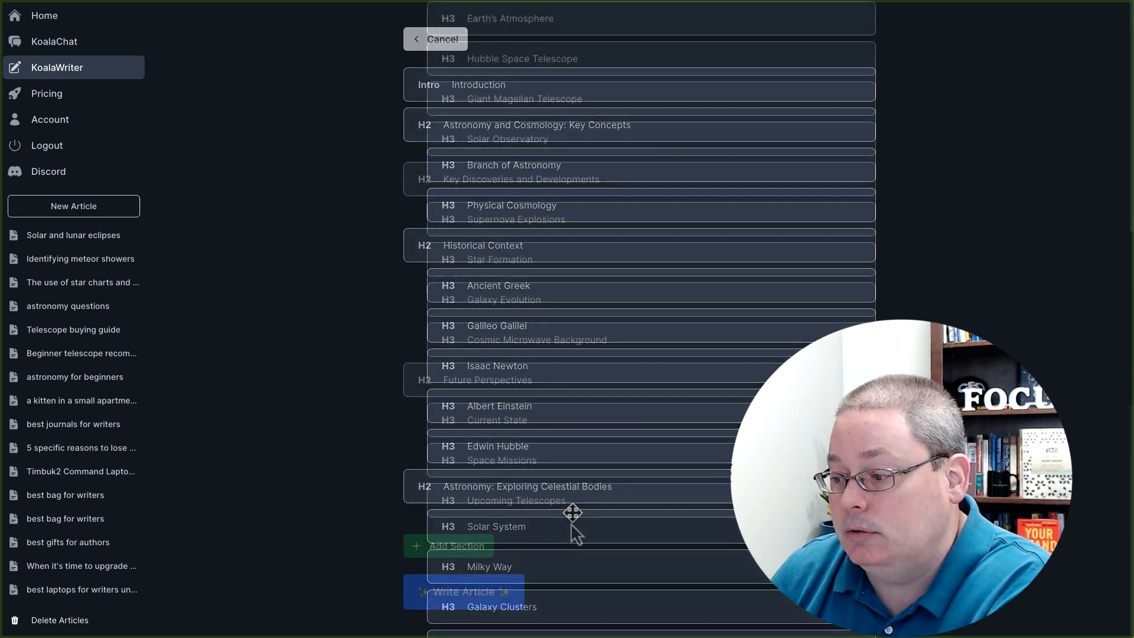
pyautogui.click(483, 593)
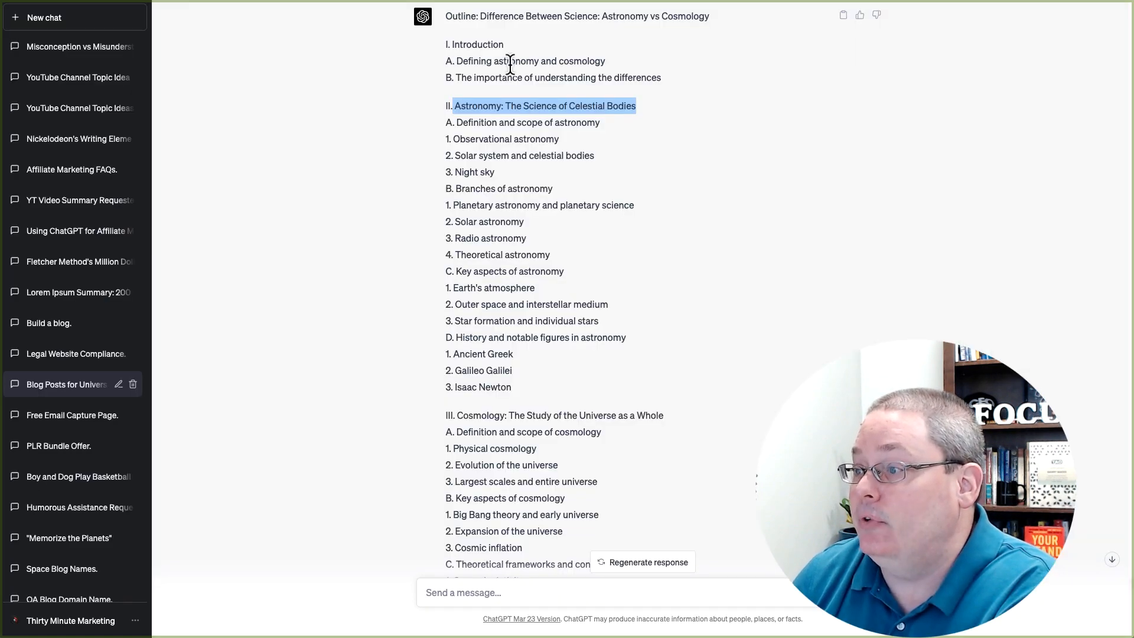
# Compare ChatGPT's outline title "Difference Between Science: Astronomy vs Cosmology" with the Title Analysis and Title Grader in RankIQ
pyautogui.click(488, 21)
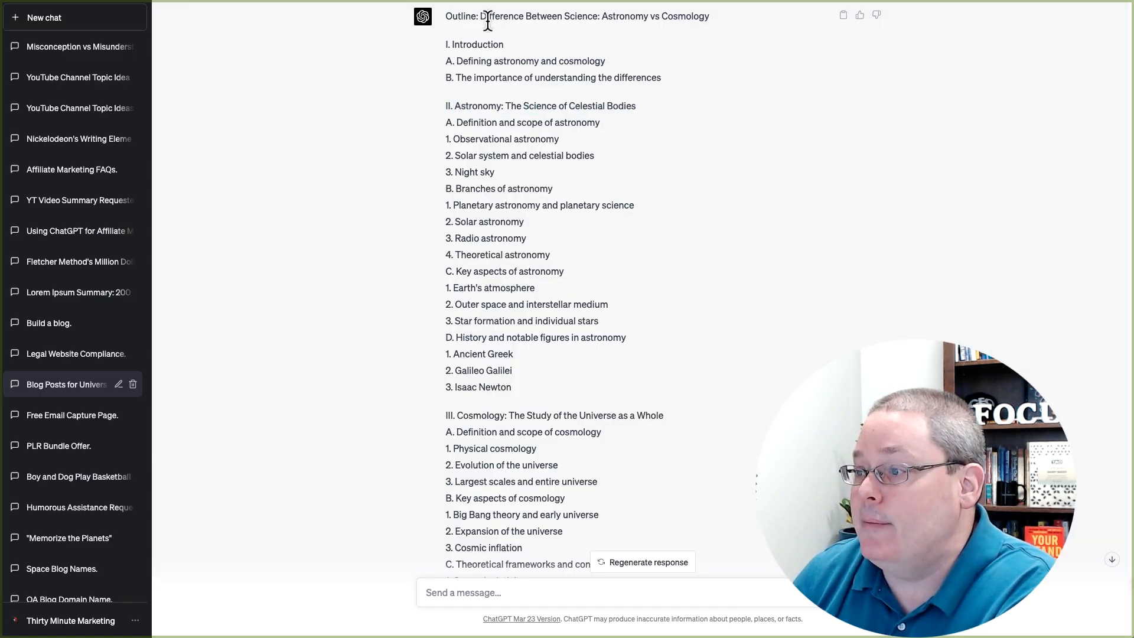
pyautogui.moveTo(481, 18); pyautogui.dragTo(704, 19)
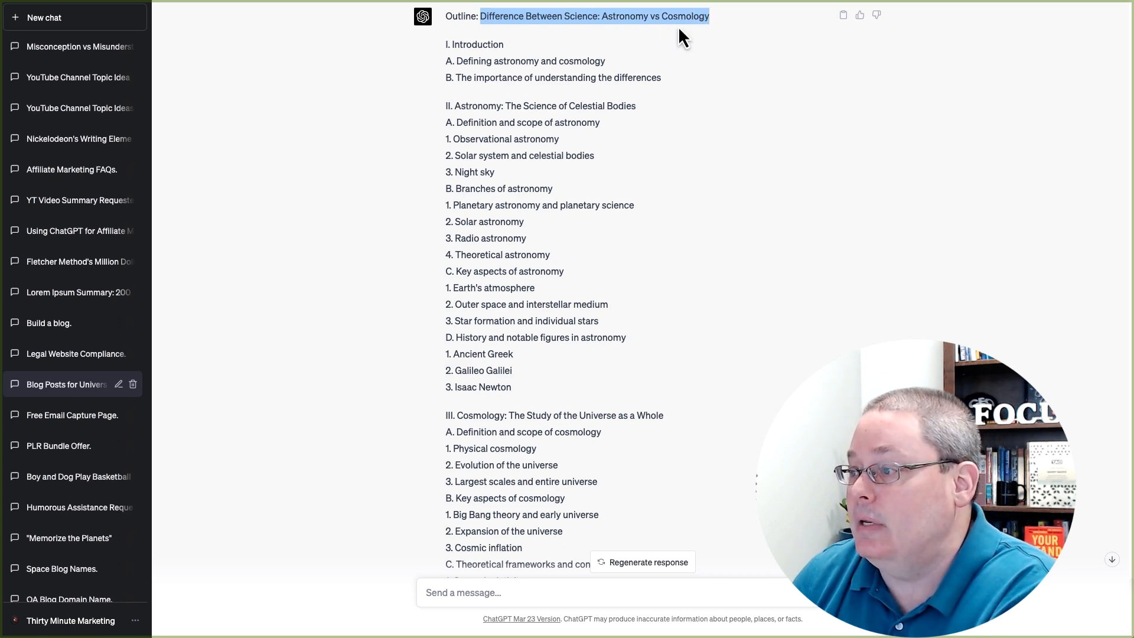
pyautogui.hotkey('ctrl', 'Tab')
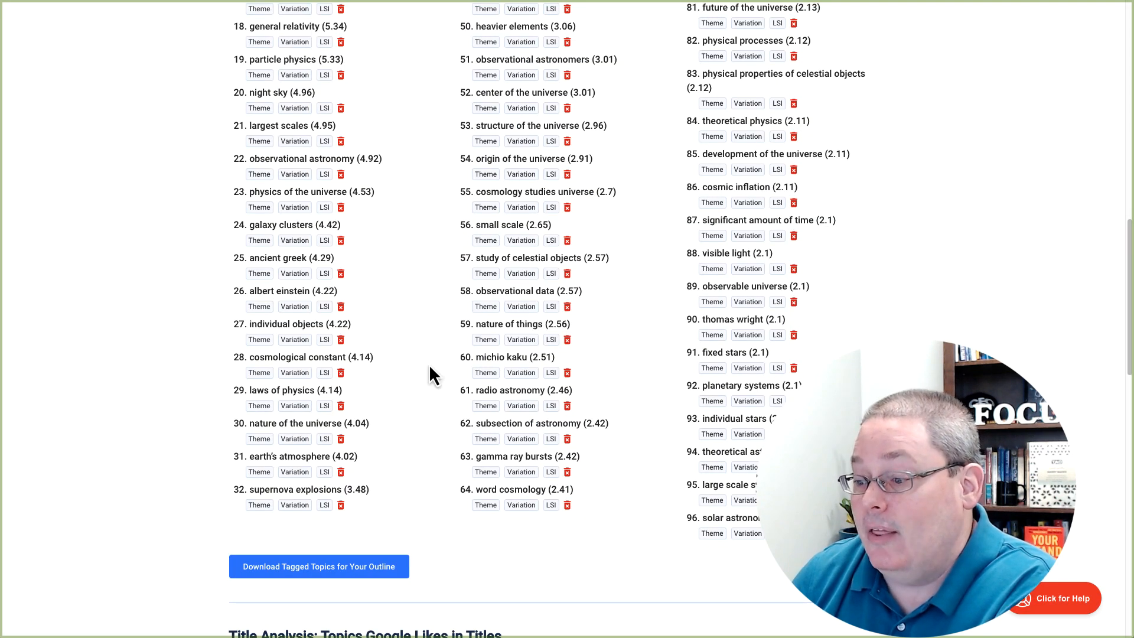
pyautogui.scroll(-8, 429, 364)
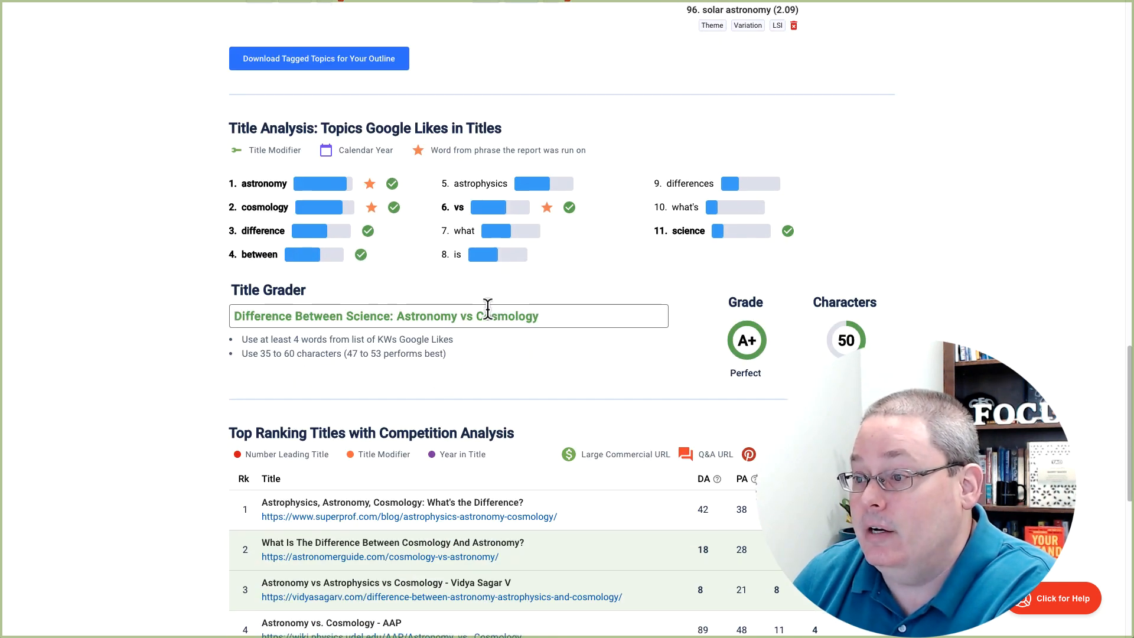
pyautogui.scroll(-2, 487, 305)
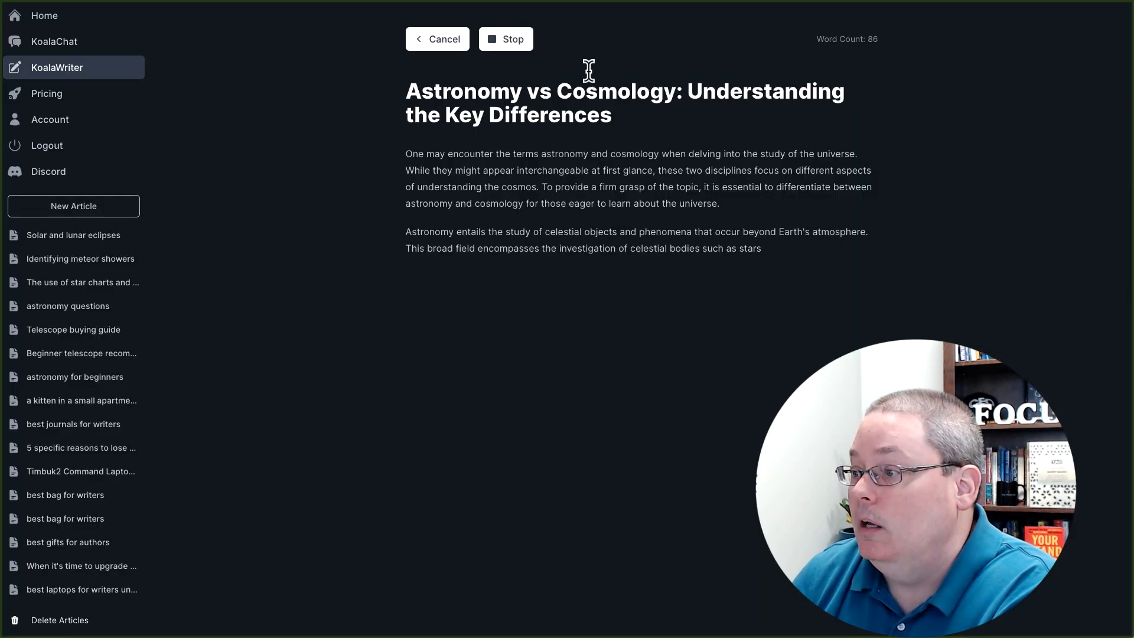
# Copy the KoalaWriter title "Astronomy vs Cosmology: Understanding the Key Differences" and replace the title in RankIQ's Title Grader with it
pyautogui.moveTo(615, 116); pyautogui.dragTo(408, 102)
pyautogui.rightClick(435, 93)
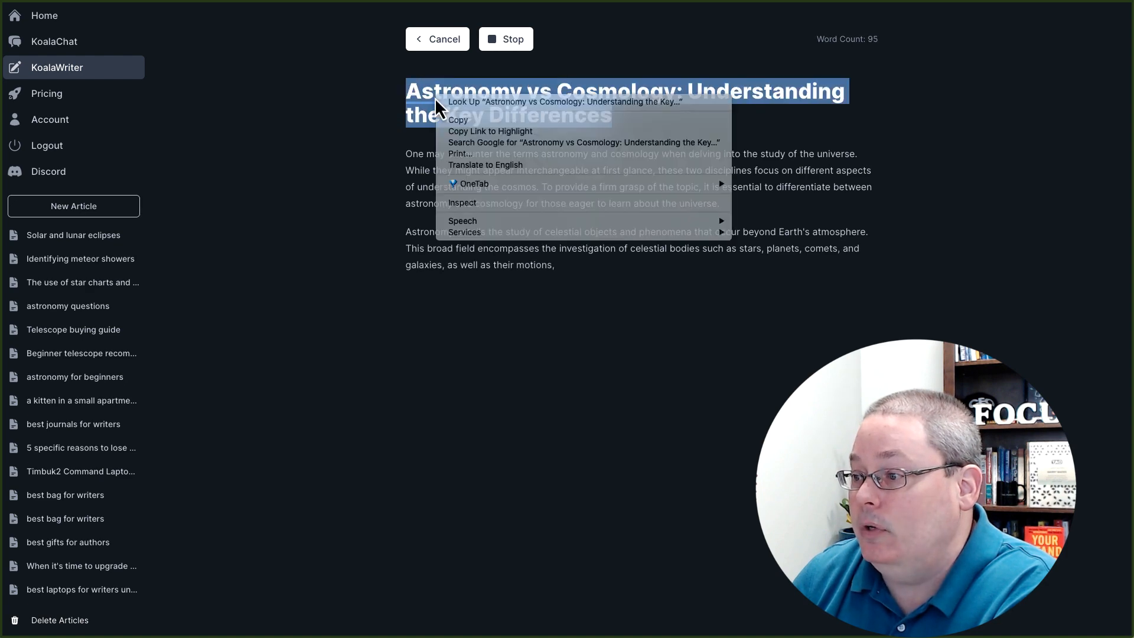
pyautogui.click(452, 111)
pyautogui.rightClick(453, 109)
pyautogui.click(525, 133)
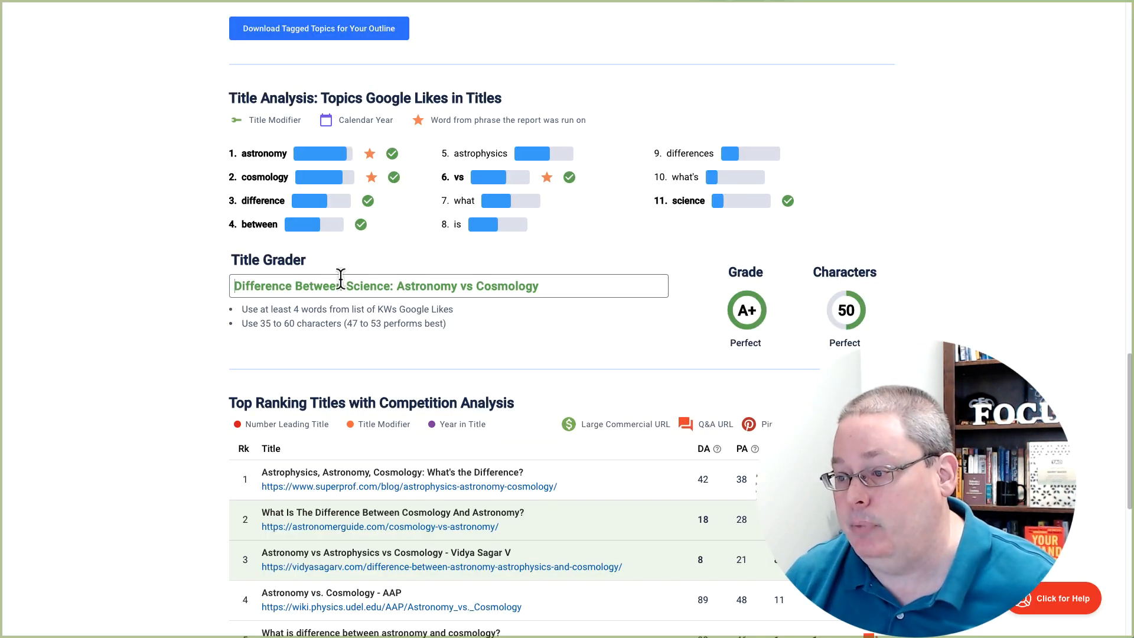
pyautogui.tripleClick(340, 278)
pyautogui.hotkey('ctrl', 'v')
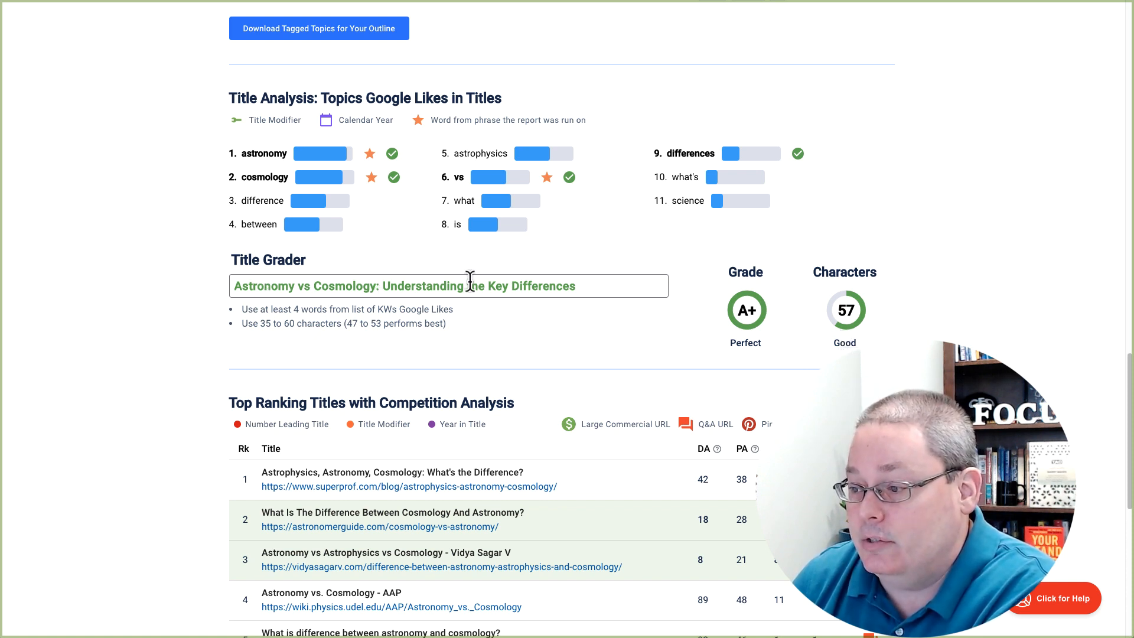
# Copy the title "Astronomy vs Cosmology: Understanding the Key Differences" from RankIQ's Title Grader
pyautogui.tripleClick(399, 288)
pyautogui.rightClick(399, 288)
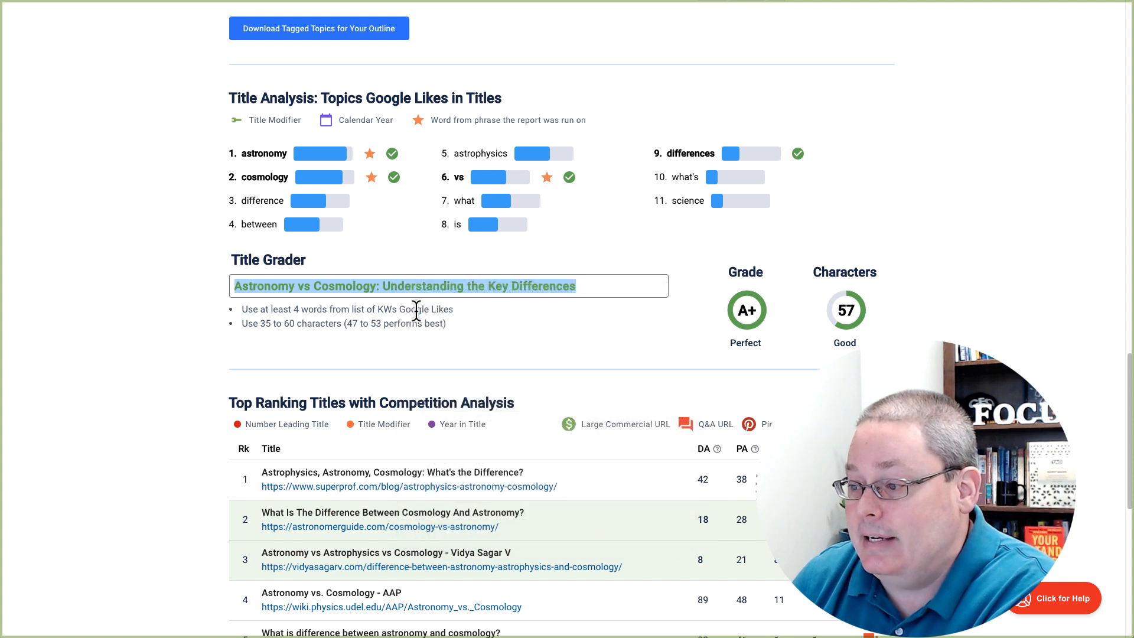
pyautogui.rightClick(402, 288)
pyautogui.rightClick(404, 286)
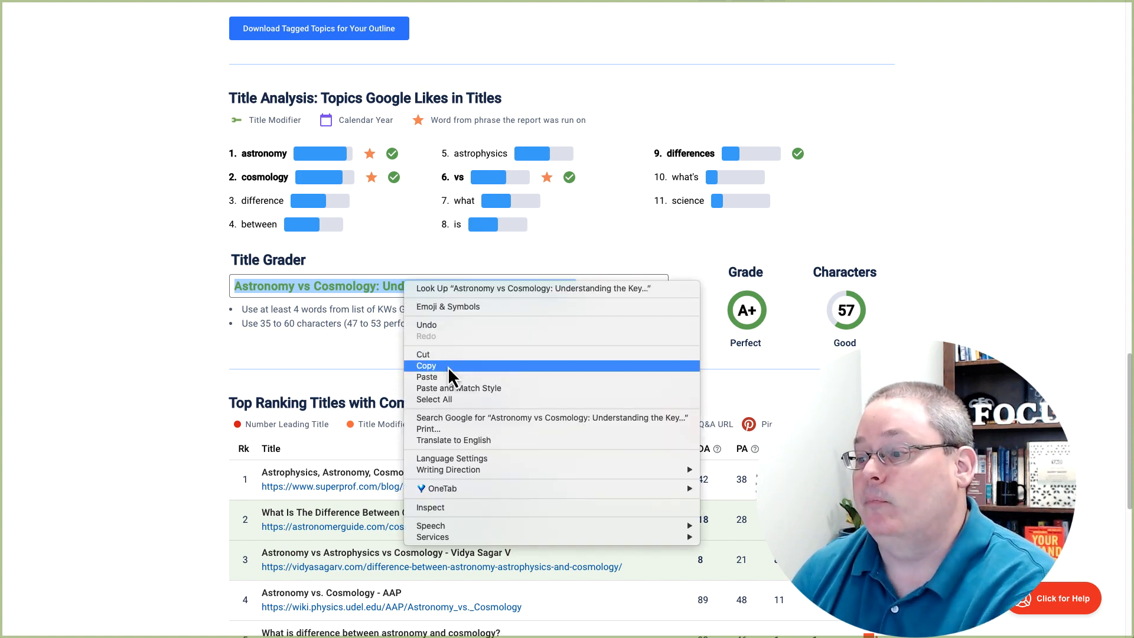
pyautogui.click(436, 366)
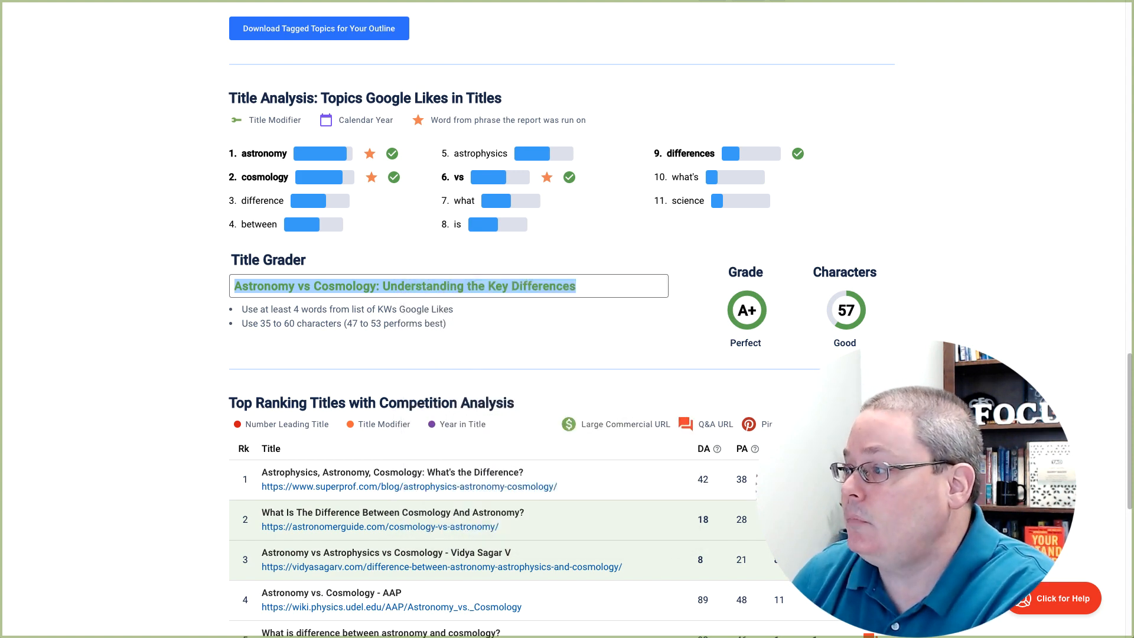
# Switch to the Universe Unriddled Blog Post Tracker and check post 11's writer, keyword source, RankIQ report and score cells in row 12
pyautogui.click(904, 2)
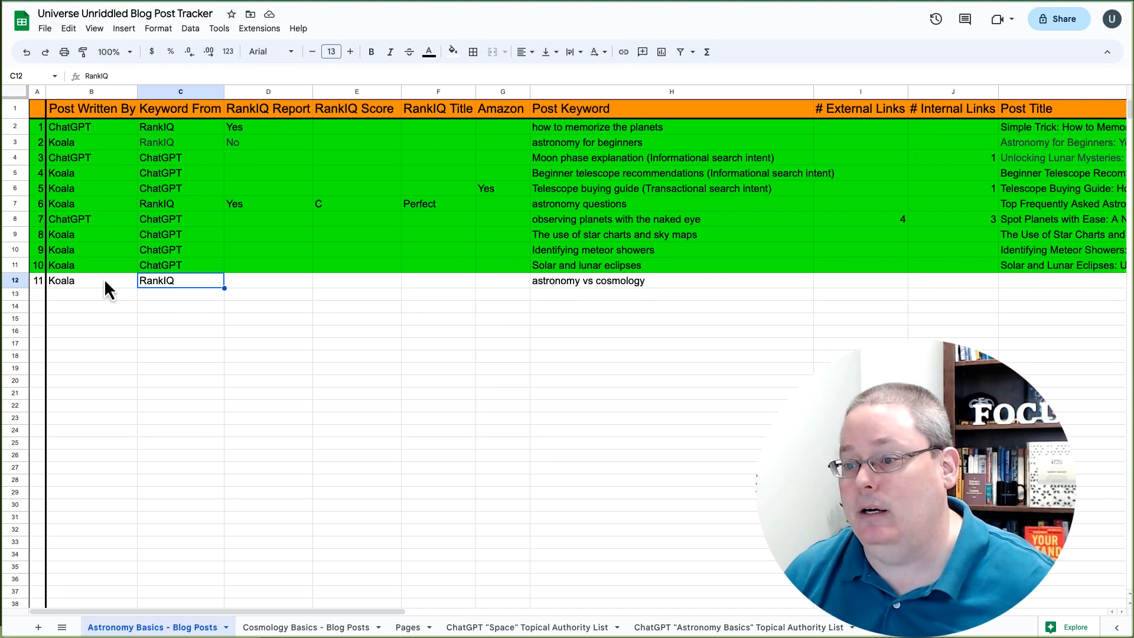
pyautogui.click(98, 279)
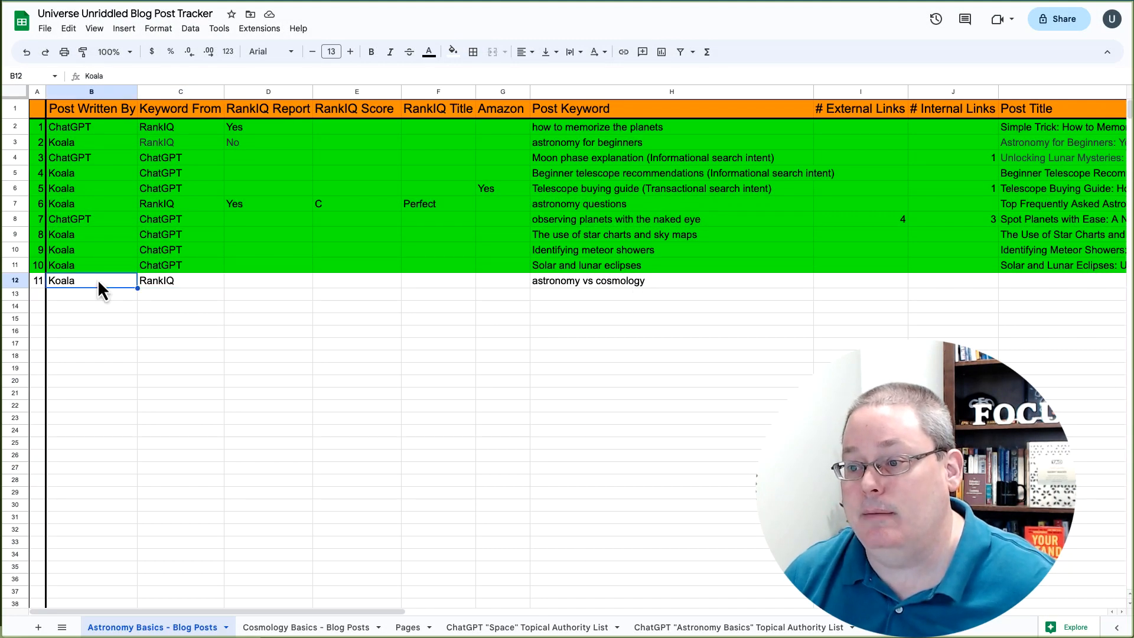
pyautogui.click(199, 282)
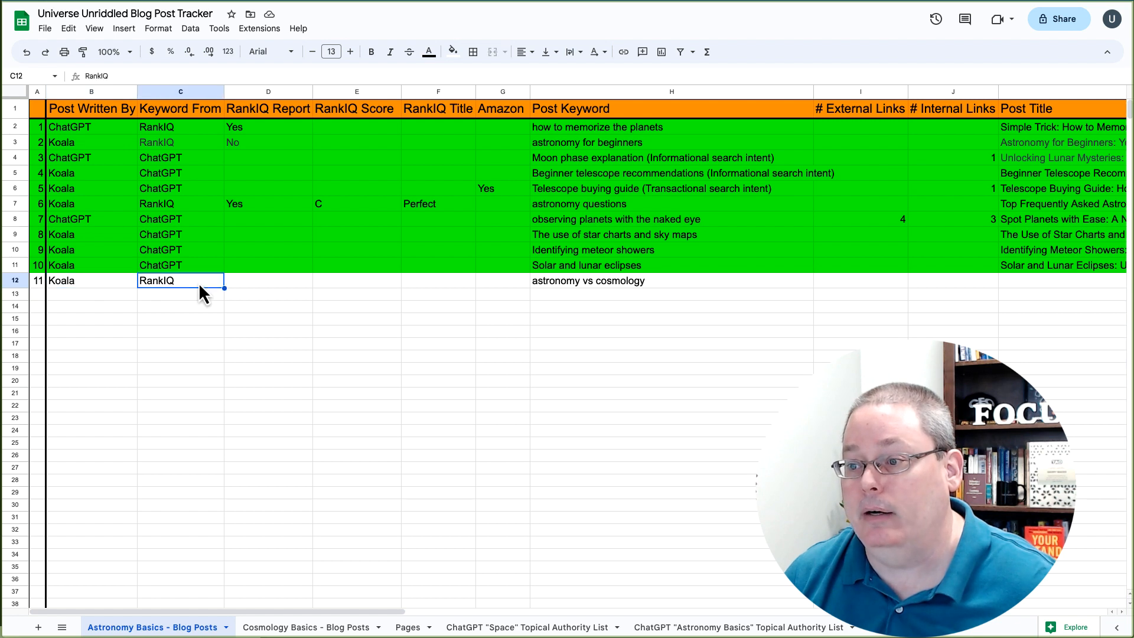
pyautogui.click(260, 281)
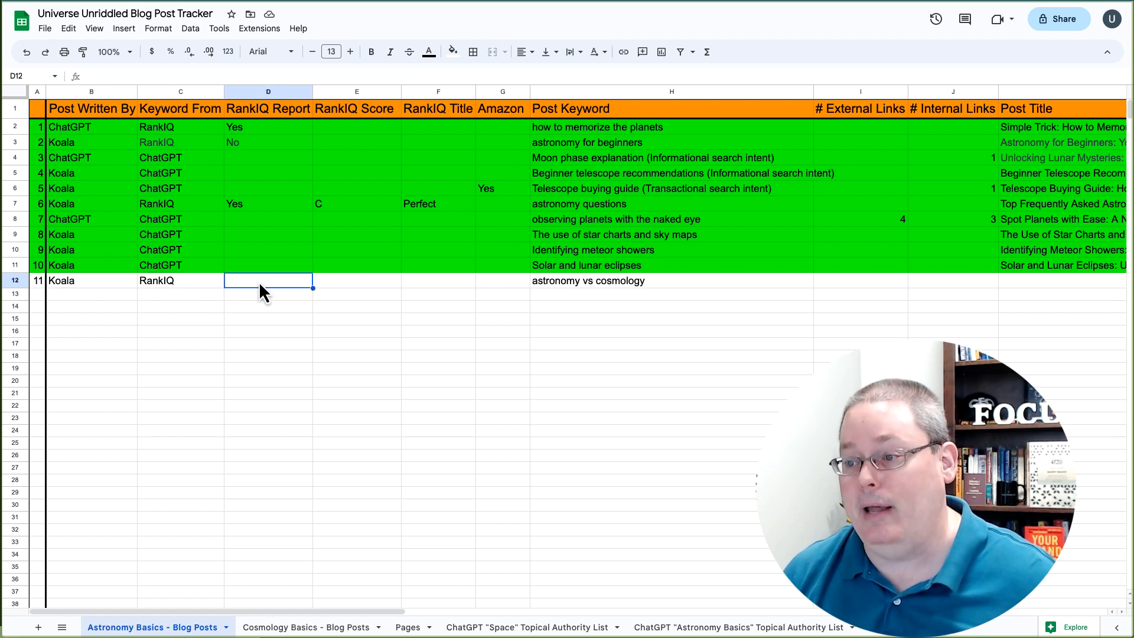
pyautogui.click(340, 289)
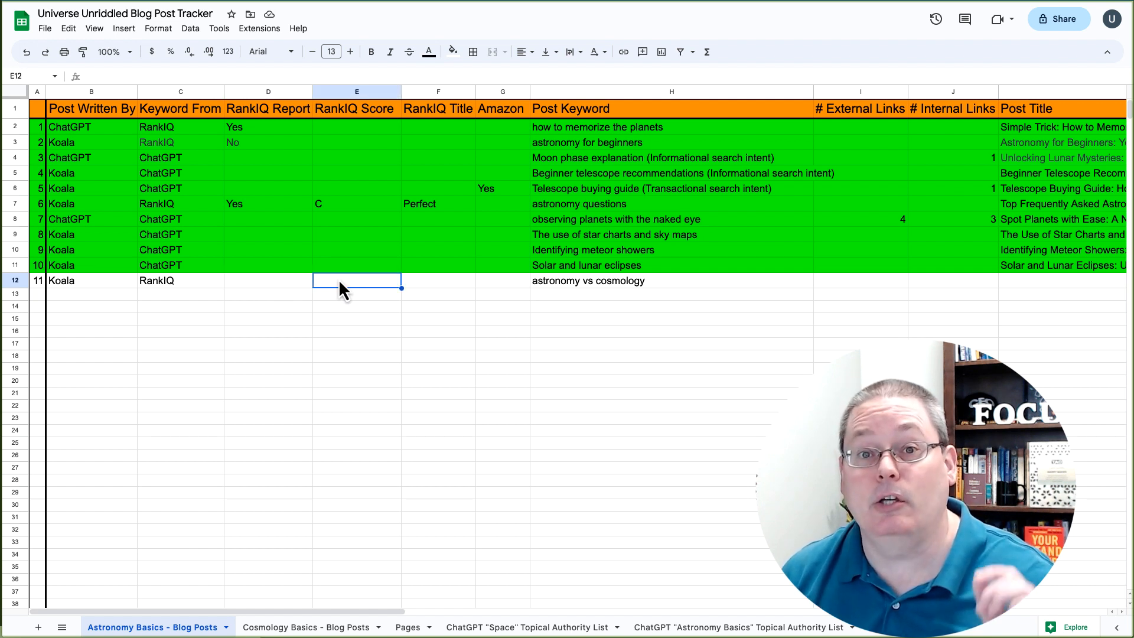
pyautogui.click(91, 282)
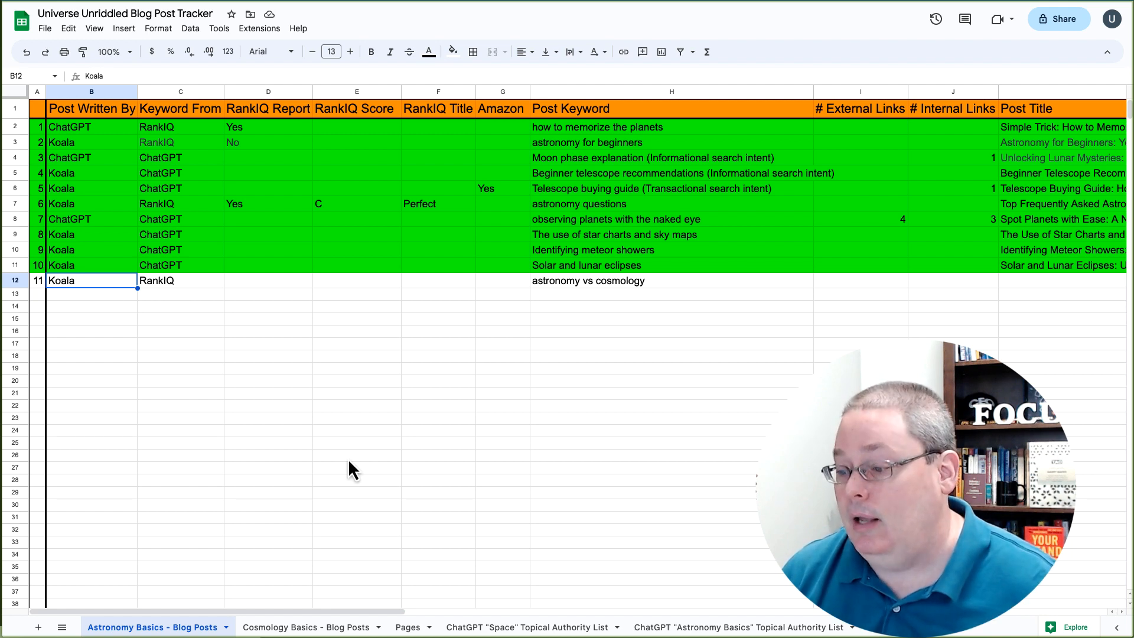
# Paste the title "Astronomy vs Cosmology: Understanding the Key Differences" into the Post Title cell of row 12
pyautogui.moveTo(260, 611); pyautogui.dragTo(446, 611)
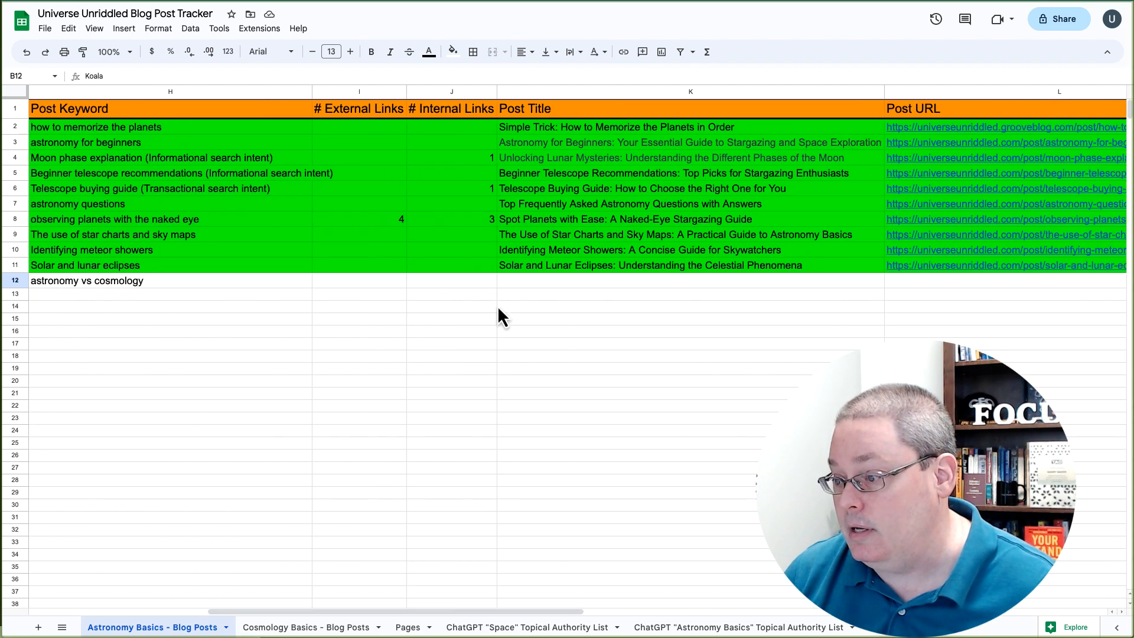
pyautogui.click(519, 282)
pyautogui.hotkey('ctrl', 'v')
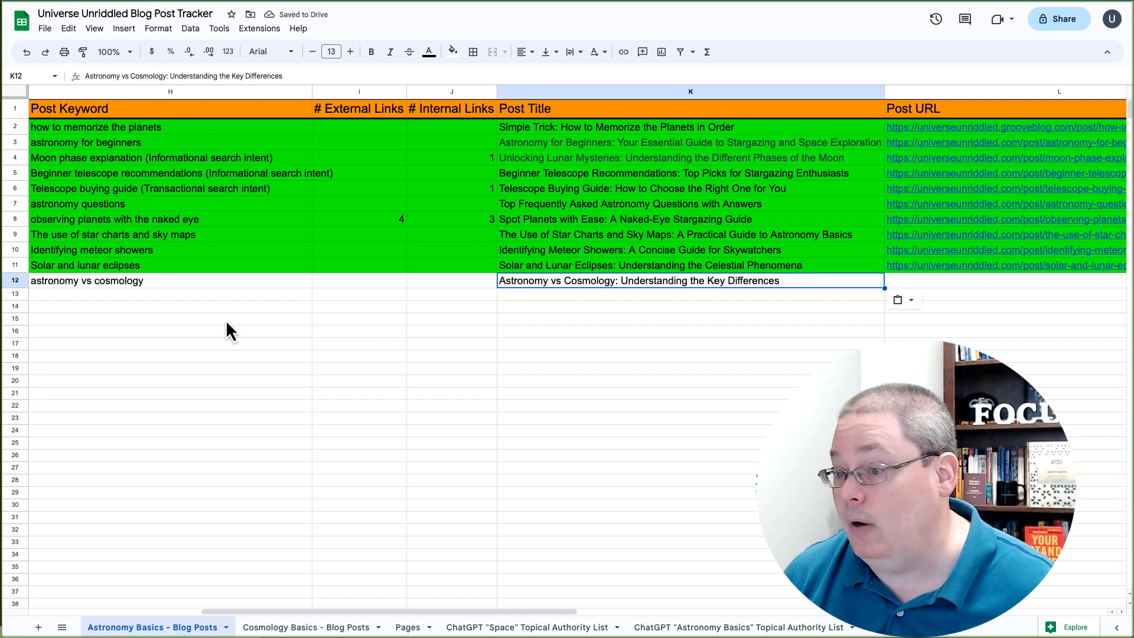
# Copy the post keyword "astronomy vs cosmology" from row 12 of the tracker
pyautogui.click(110, 283)
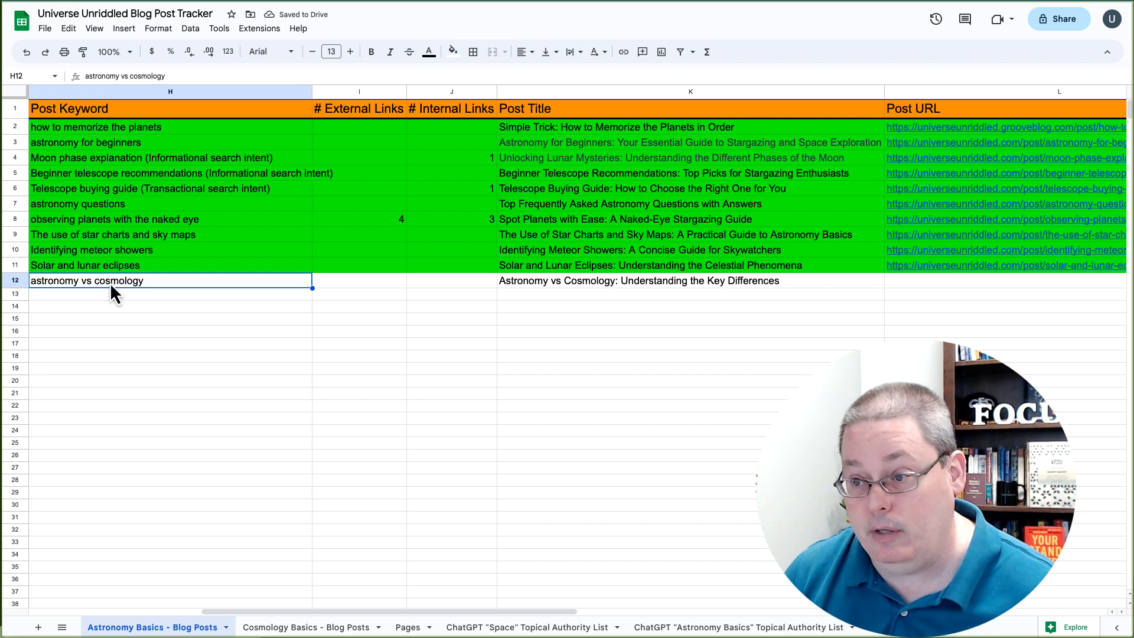
pyautogui.hotkey('ctrl', 'c')
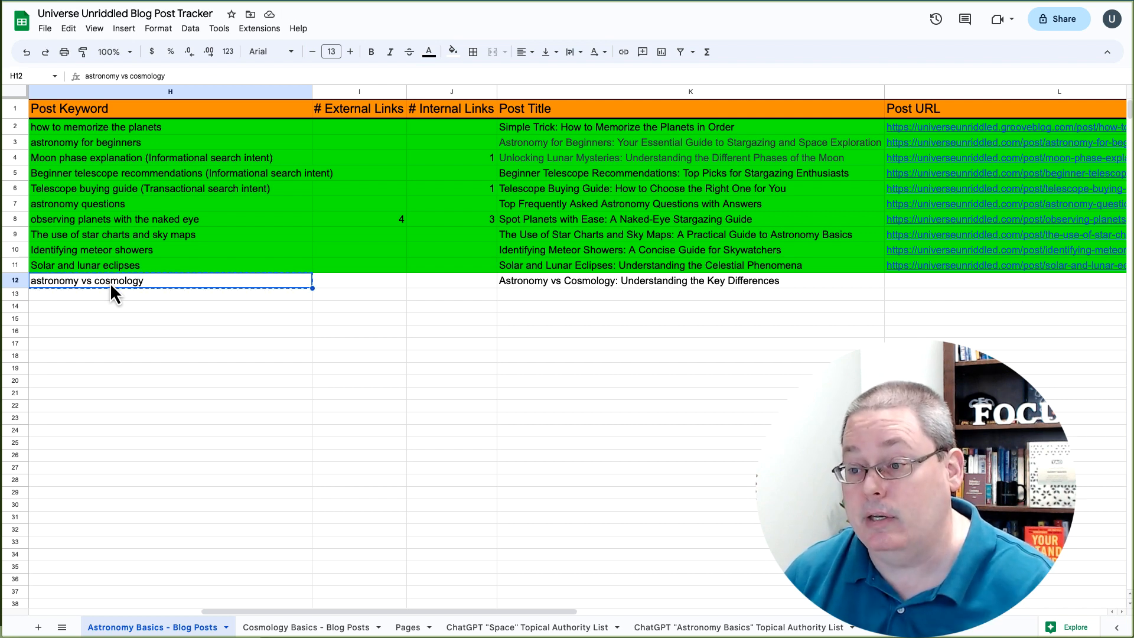
pyautogui.moveTo(278, 613); pyautogui.dragTo(106, 623)
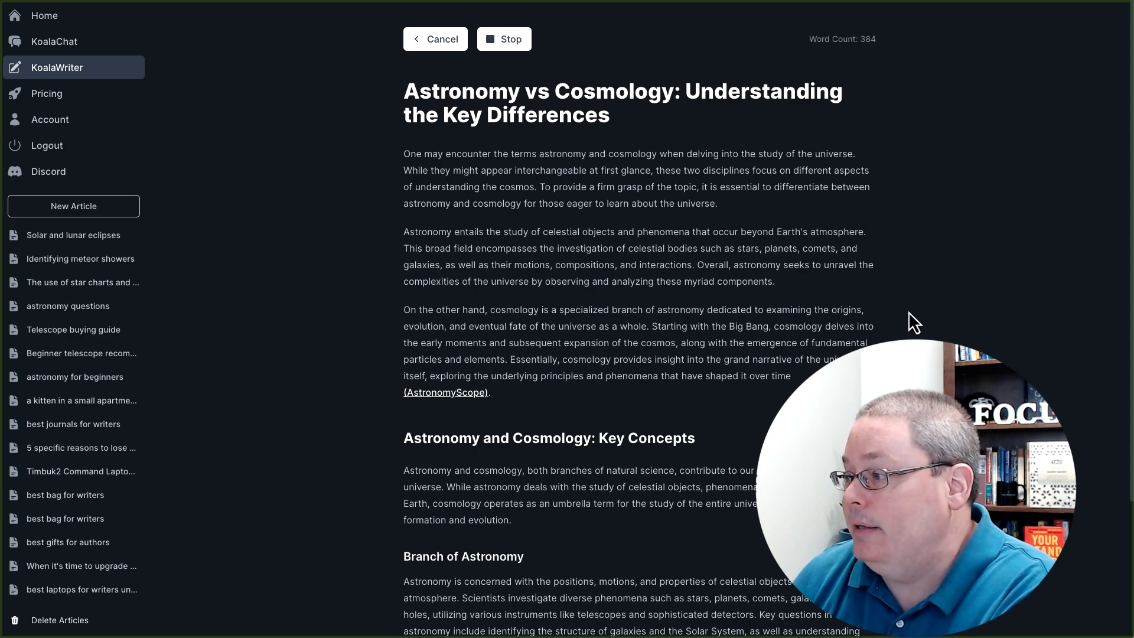
# Return to KoalaWriter, quit the Calendar covering it, and read the article being written down to the Ancient Greek section
pyautogui.scroll(-3, 904, 334)
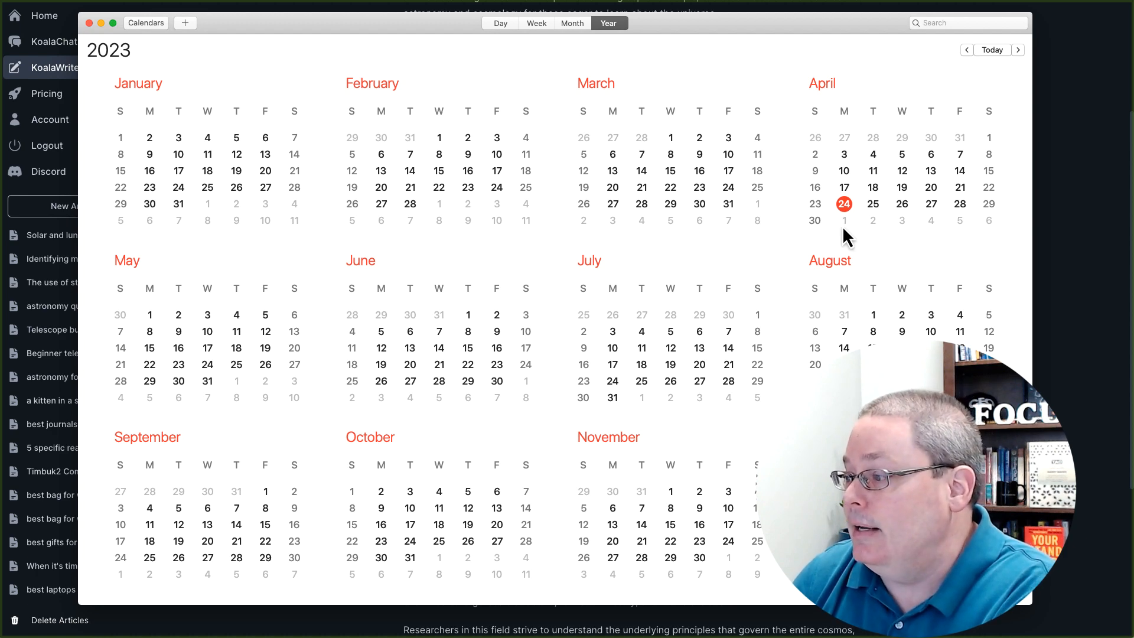
pyautogui.press('super+q')
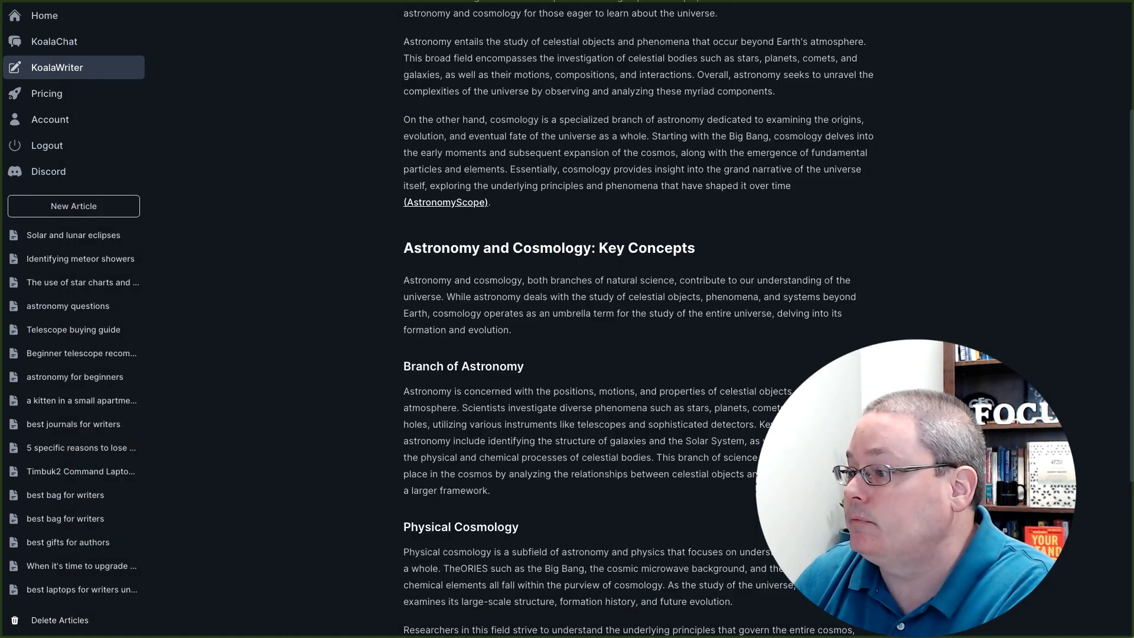
pyautogui.scroll(-5, 912, 299)
pyautogui.scroll(8, 895, 308)
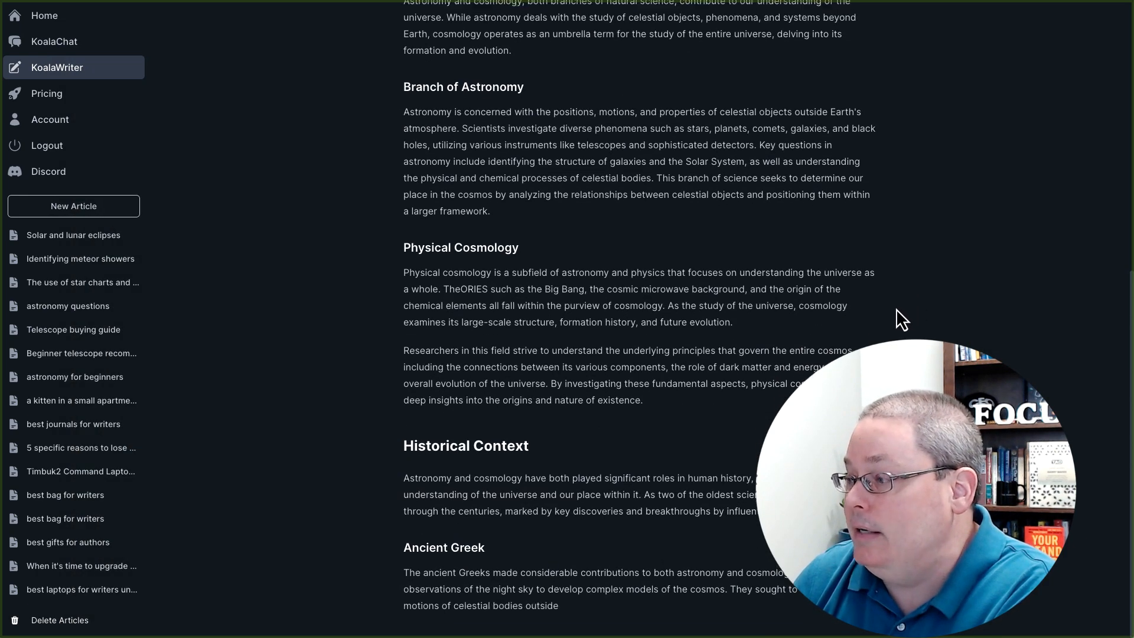
# Switch to the Universe Unriddled blog dashboard, open its posts list, and start a new post
pyautogui.hotkey('ctrl', 'Tab')
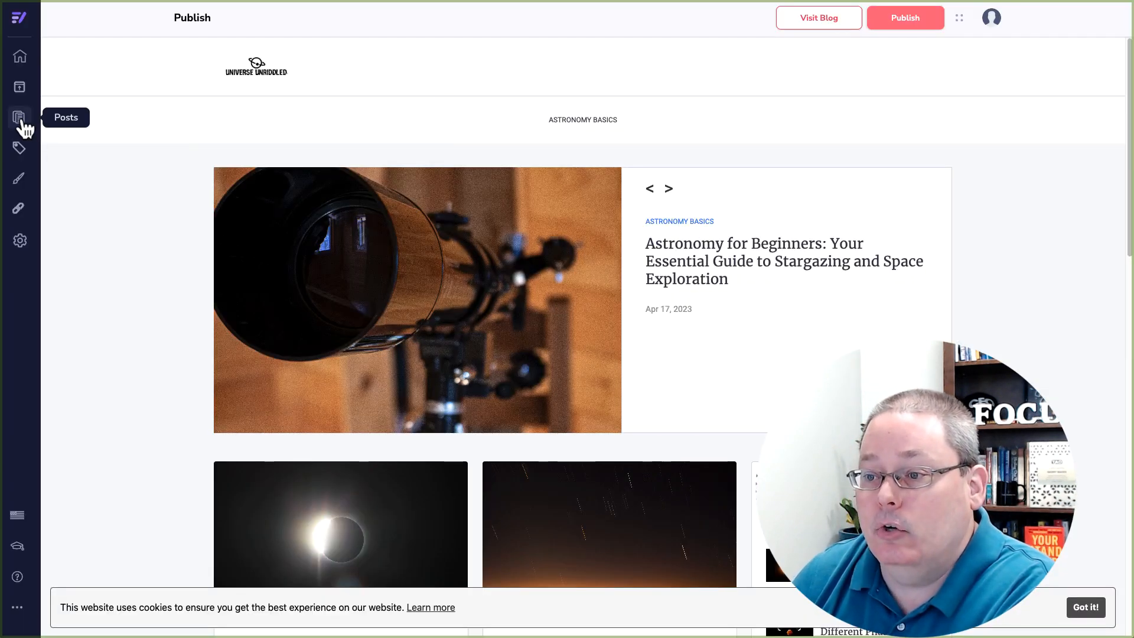
pyautogui.click(22, 121)
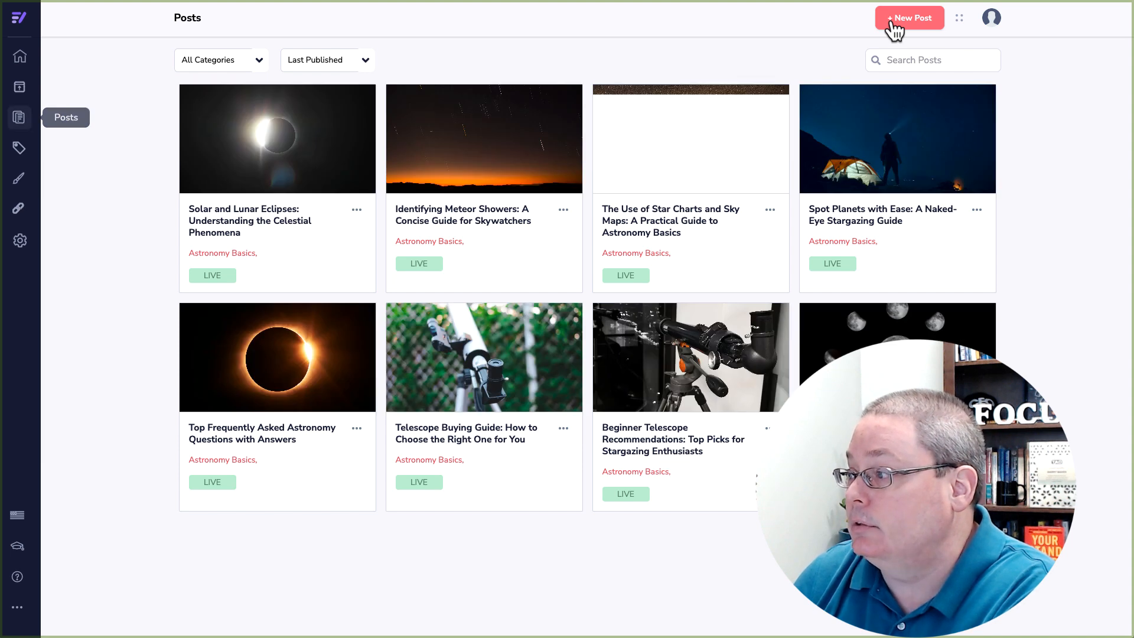
pyautogui.click(895, 24)
pyautogui.click(392, 101)
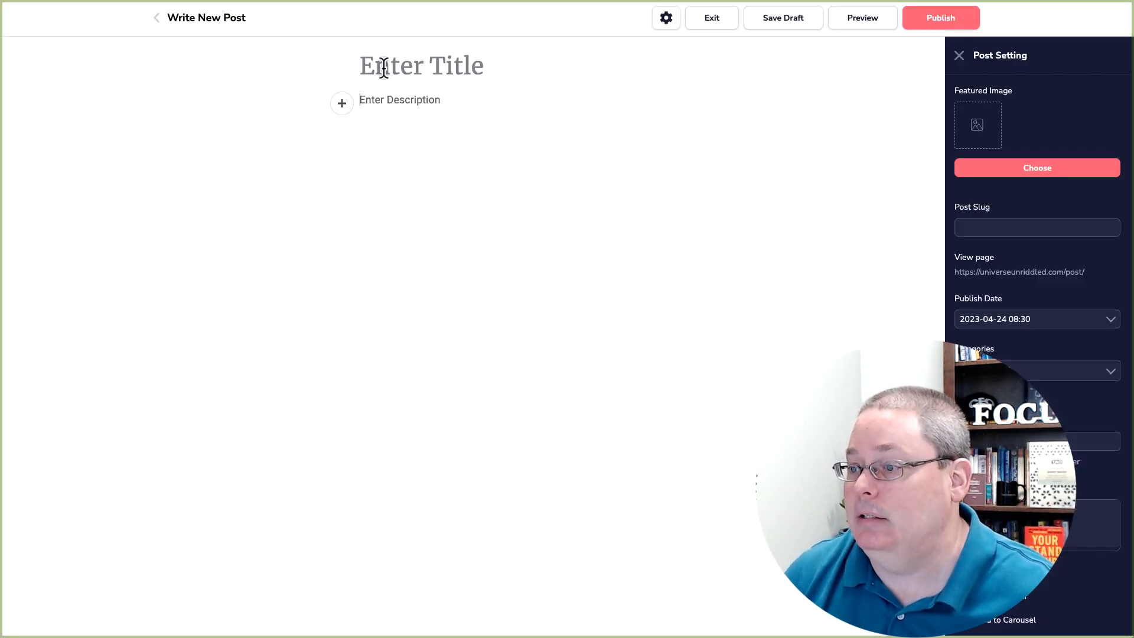
# Copy the row 12 post title from the tracker and paste it as the new blog post's title
pyautogui.click(384, 68)
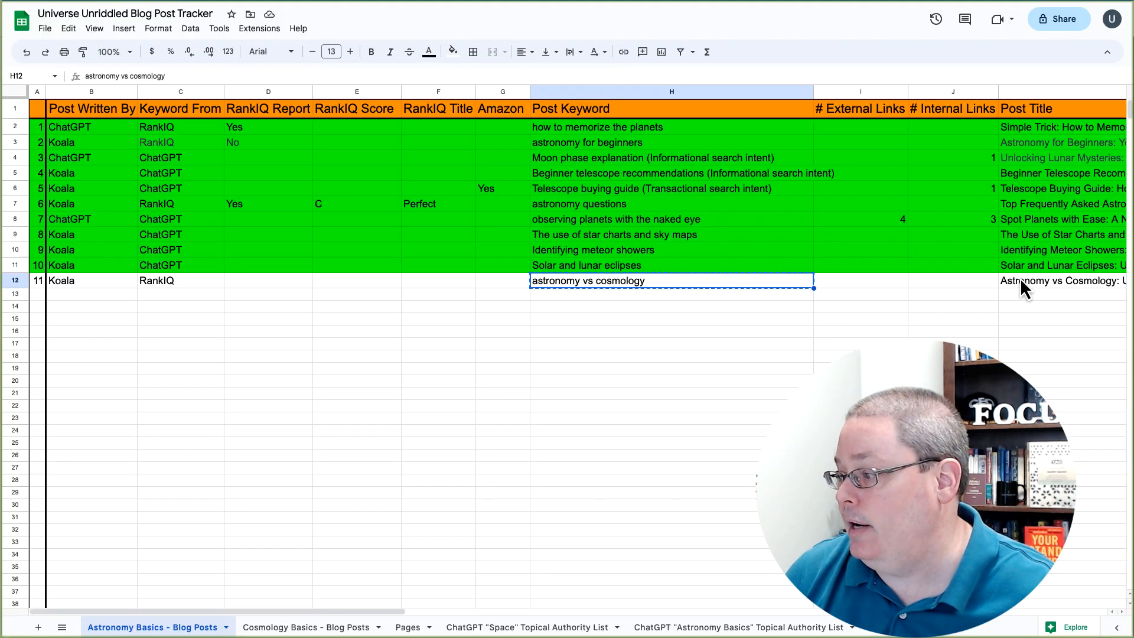
pyautogui.click(1019, 283)
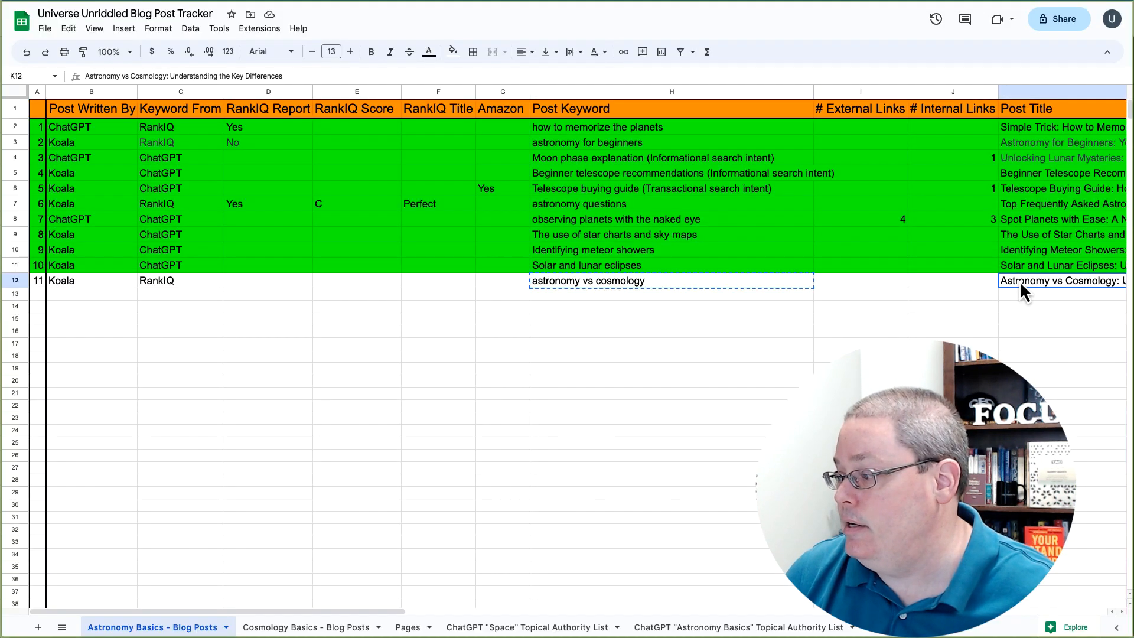
pyautogui.hotkey('ctrl', 'c')
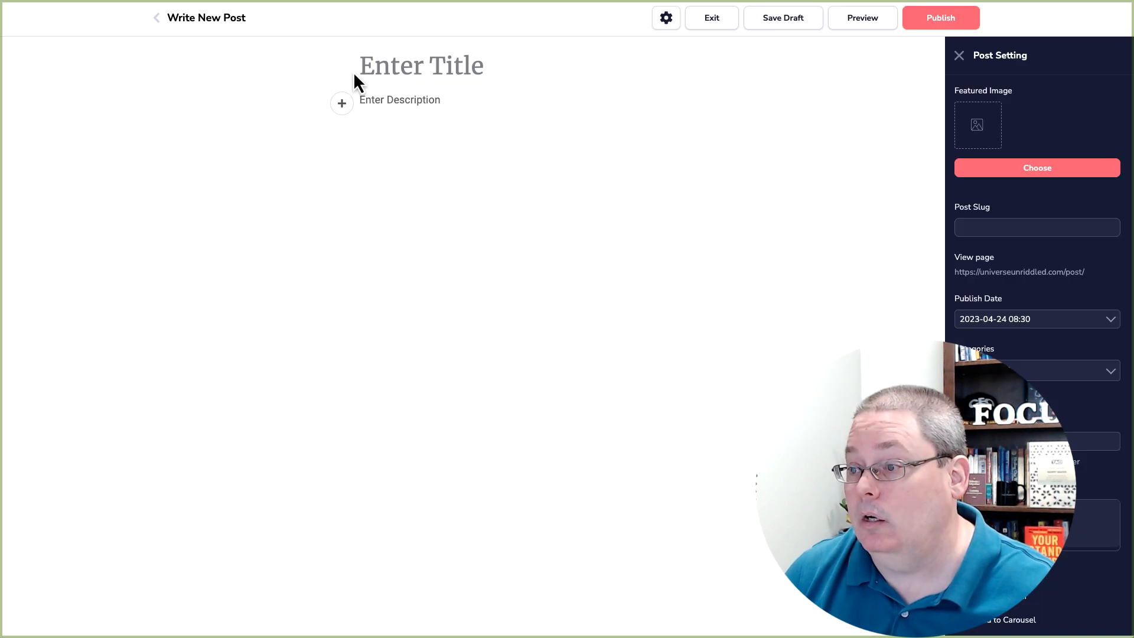
pyautogui.click(369, 68)
pyautogui.hotkey('ctrl', 'v')
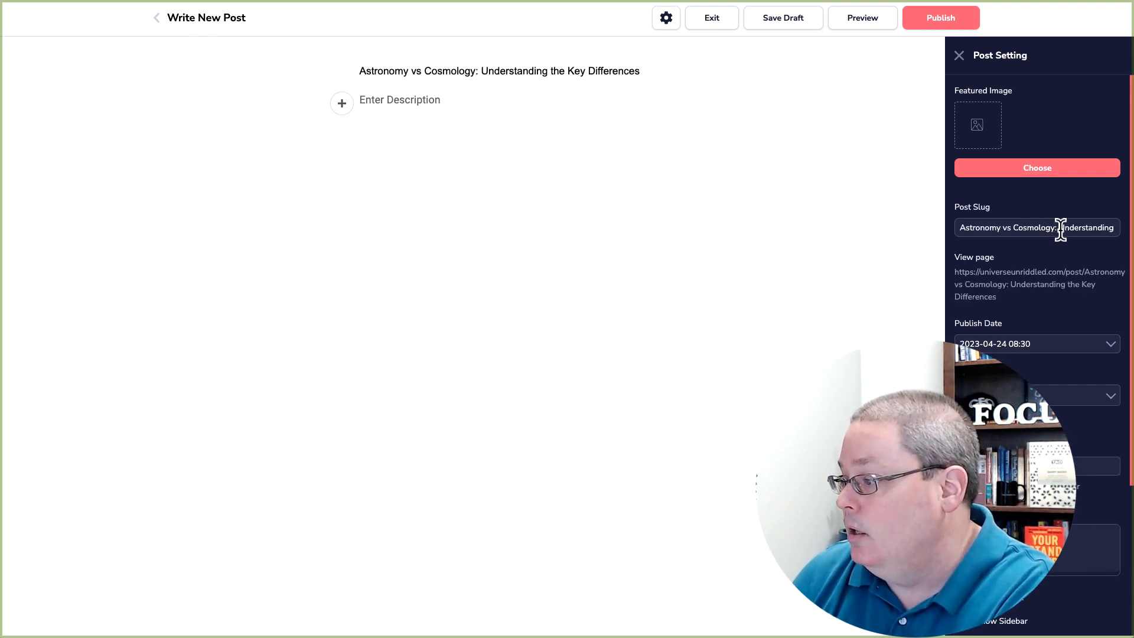
# Shorten the post slug to "Astronomy vs cosmology", removing the subtitle and colon and lowercasing the c
pyautogui.moveTo(1061, 229); pyautogui.dragTo(1117, 229)
pyautogui.press('BackSpace')
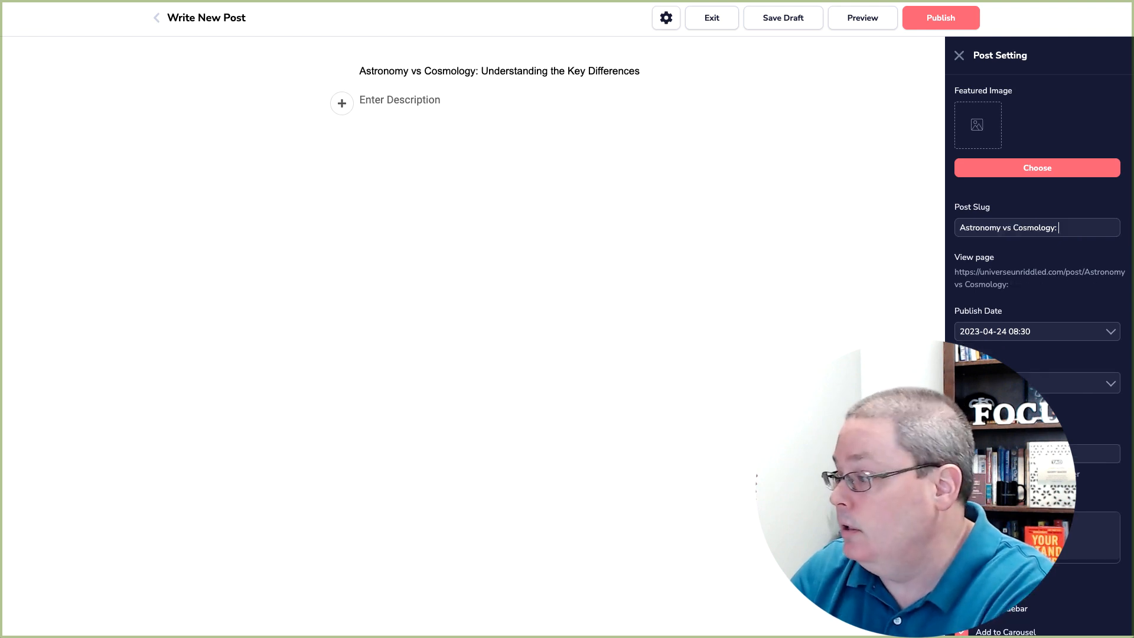
pyautogui.press('BackSpace')
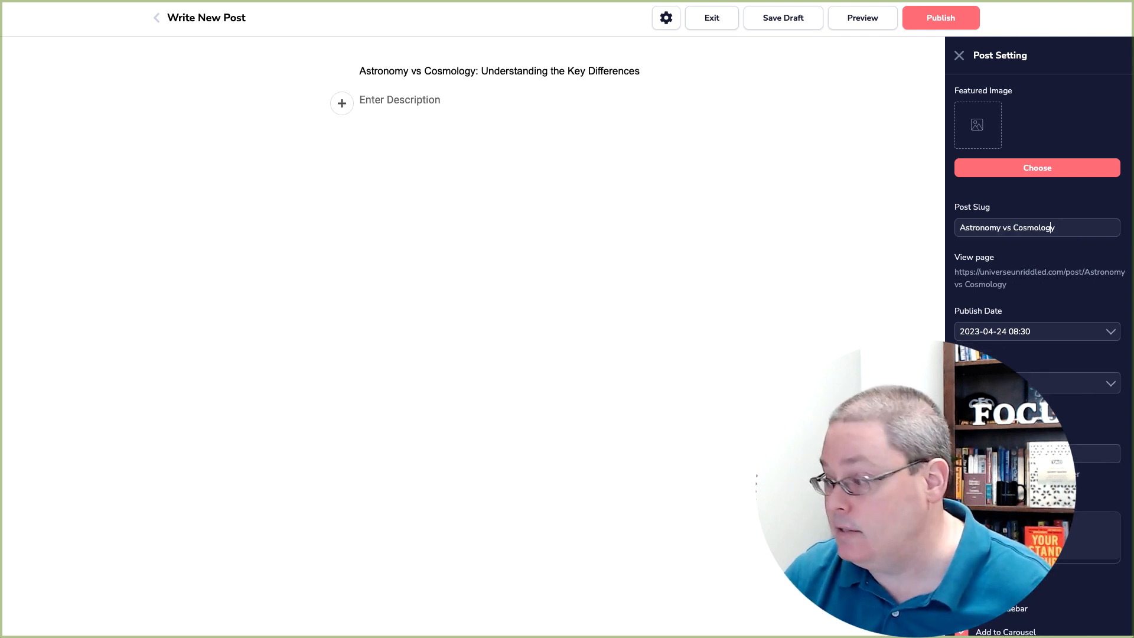
pyautogui.press('BackSpace')
pyautogui.write('c')
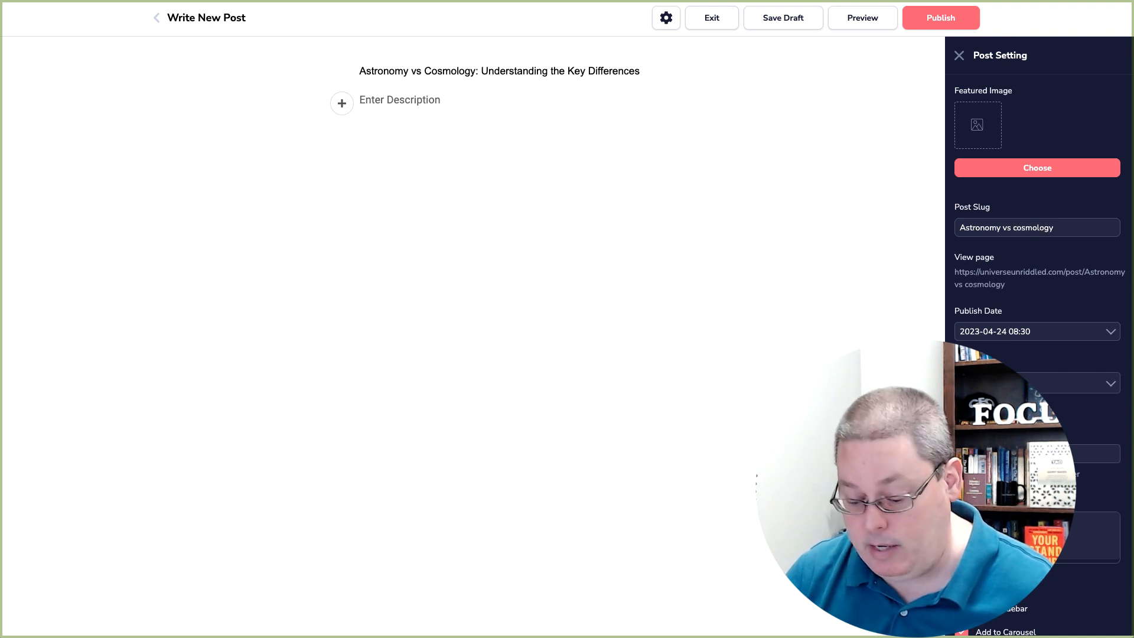
# Replace both spaces in the post slug with hyphens so it reads "Astronomy-vs-cosmology"
pyautogui.press('Left')
pyautogui.press('BackSpace')
pyautogui.write('-')
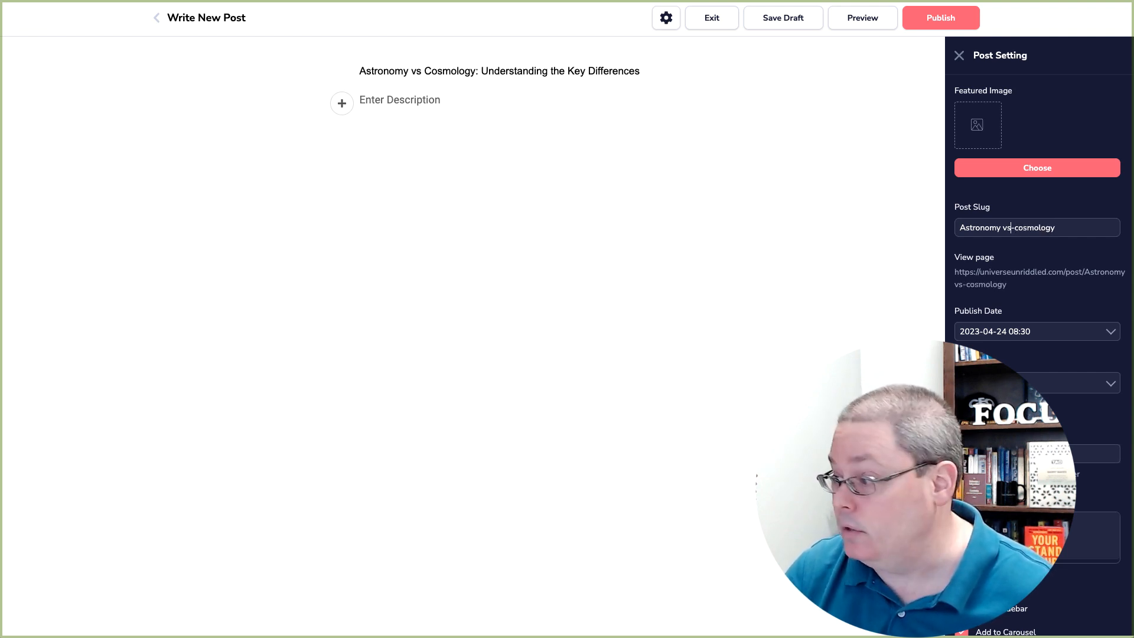
pyautogui.press('Left')
pyautogui.press('Left')
pyautogui.press('Left')
pyautogui.press('BackSpace')
pyautogui.write('-')
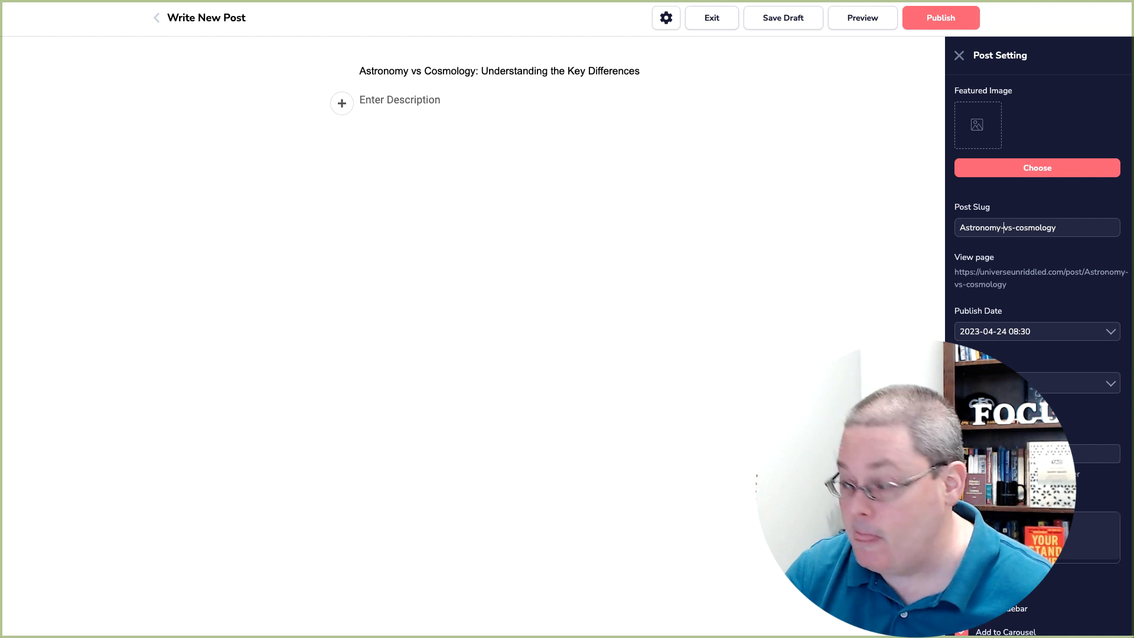
# Change the slug's initial letter to lowercase, making it "astronomy-vs-cosmology"
pyautogui.press('Left')
pyautogui.press('Left')
pyautogui.press('Left')
pyautogui.press('Left')
pyautogui.press('Left')
pyautogui.press('Left')
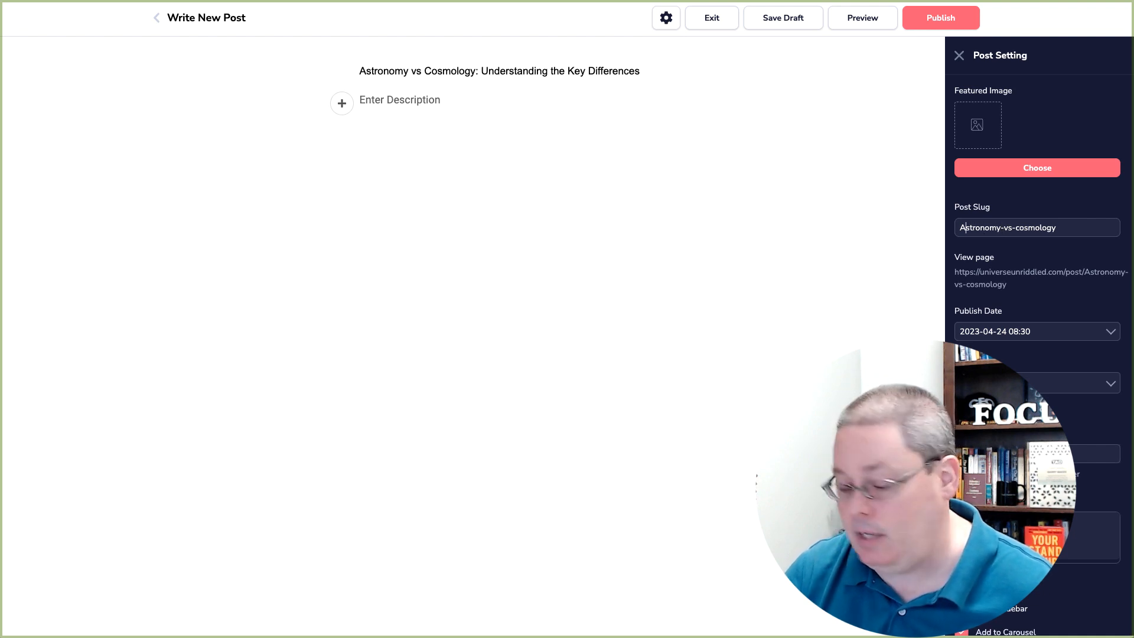
pyautogui.press('Left')
pyautogui.press('BackSpace')
pyautogui.write('a')
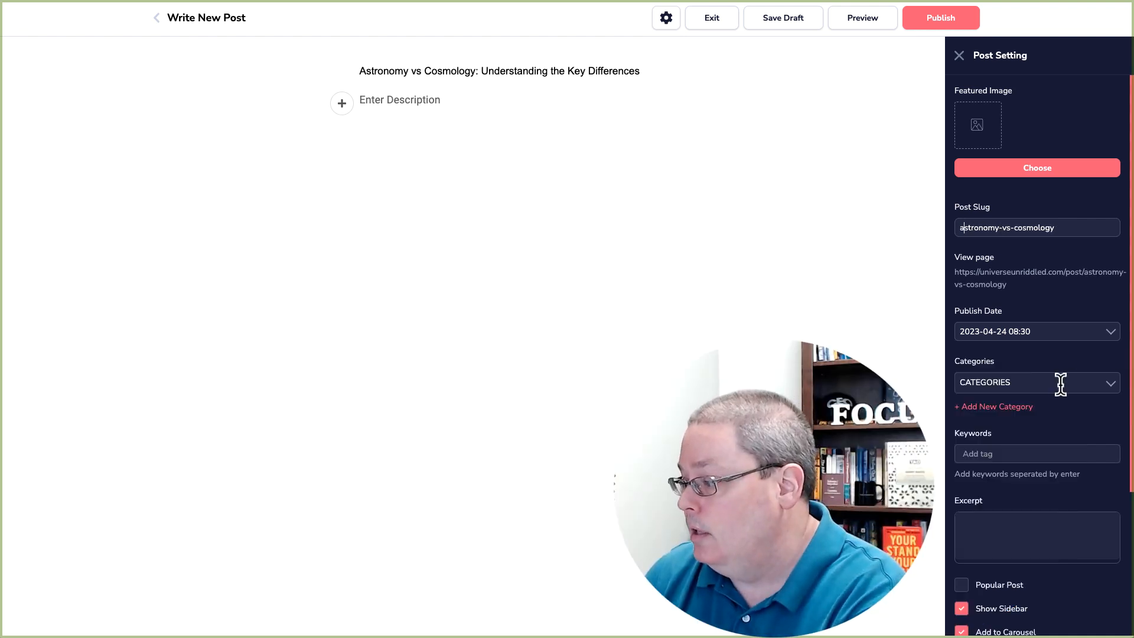
# Assign the post to the Astronomy Basics category and save it as a draft
pyautogui.click(1061, 383)
pyautogui.click(1013, 405)
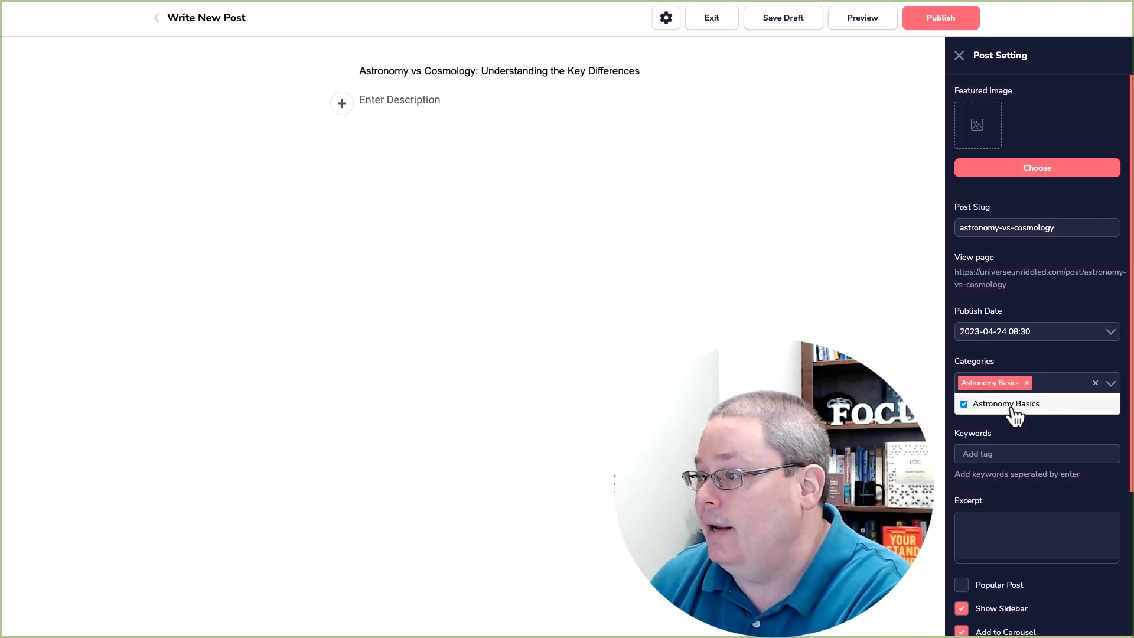
pyautogui.doubleClick(445, 71)
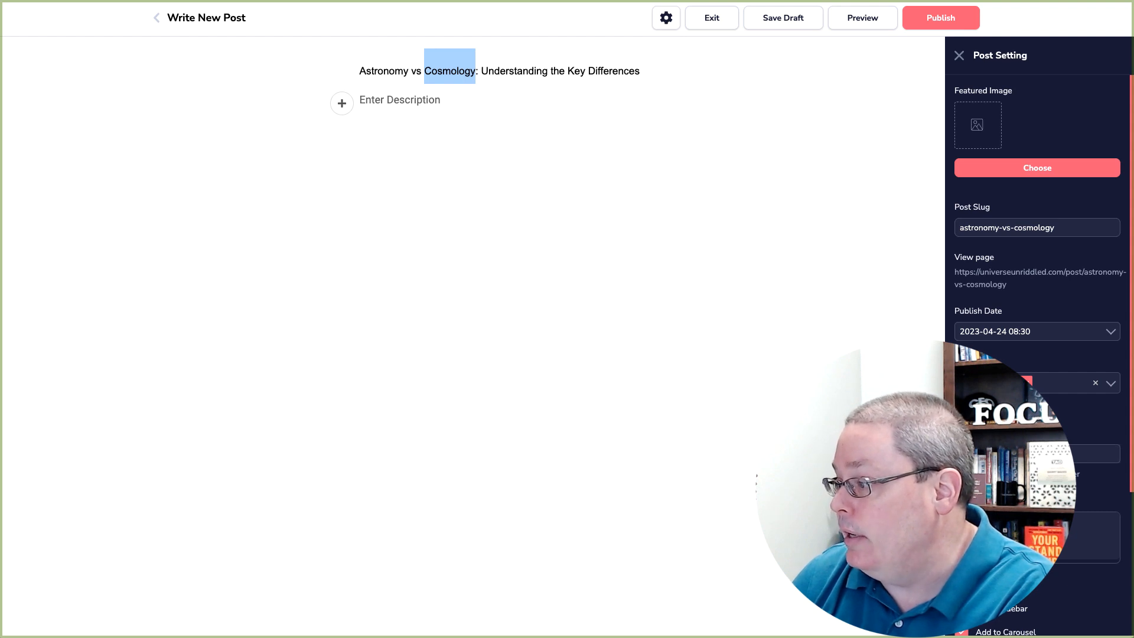
pyautogui.click(765, 18)
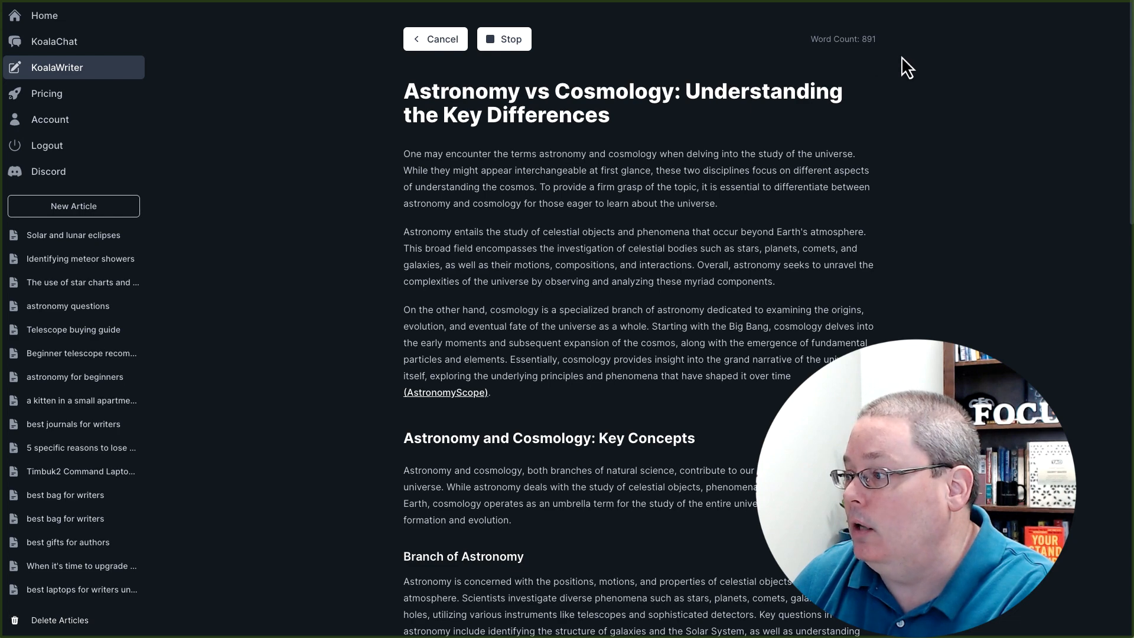
# Look through the astronomy vs cosmology article while KoalaWriter generates it, and check the 2023 calendar
pyautogui.scroll(-15, 867, 247)
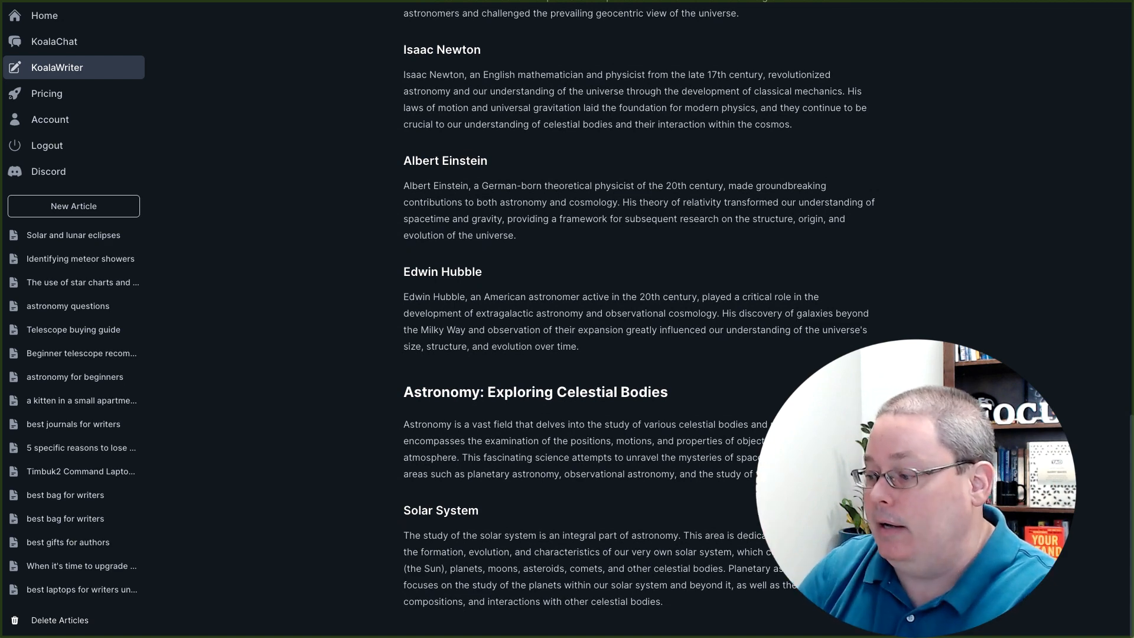
pyautogui.scroll(15, 638, 319)
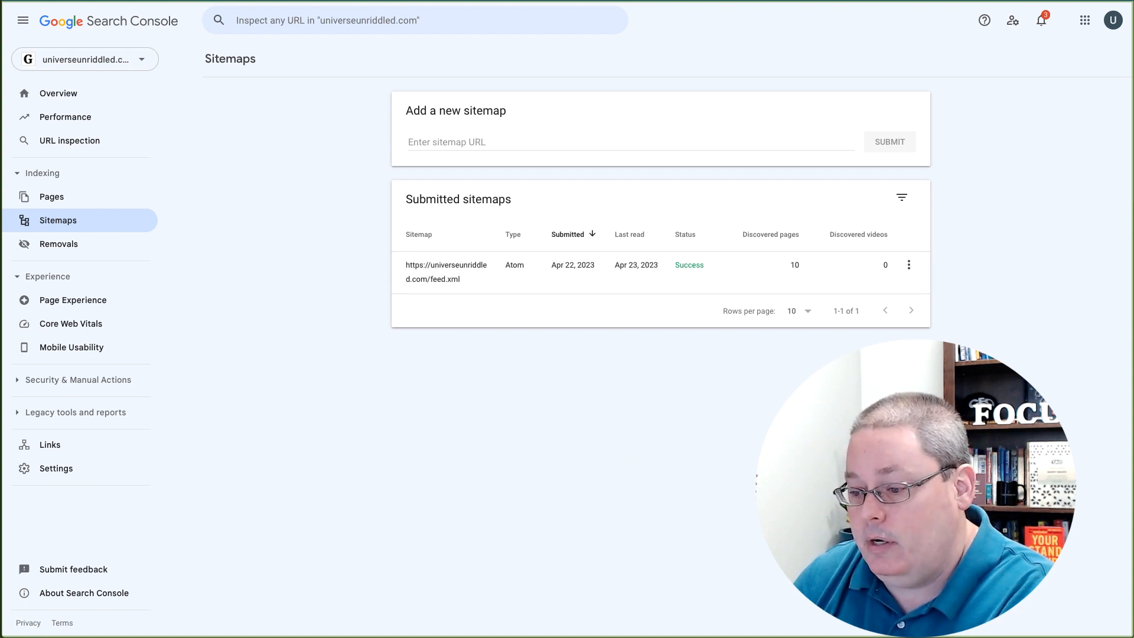
pyautogui.press('super+Tab')
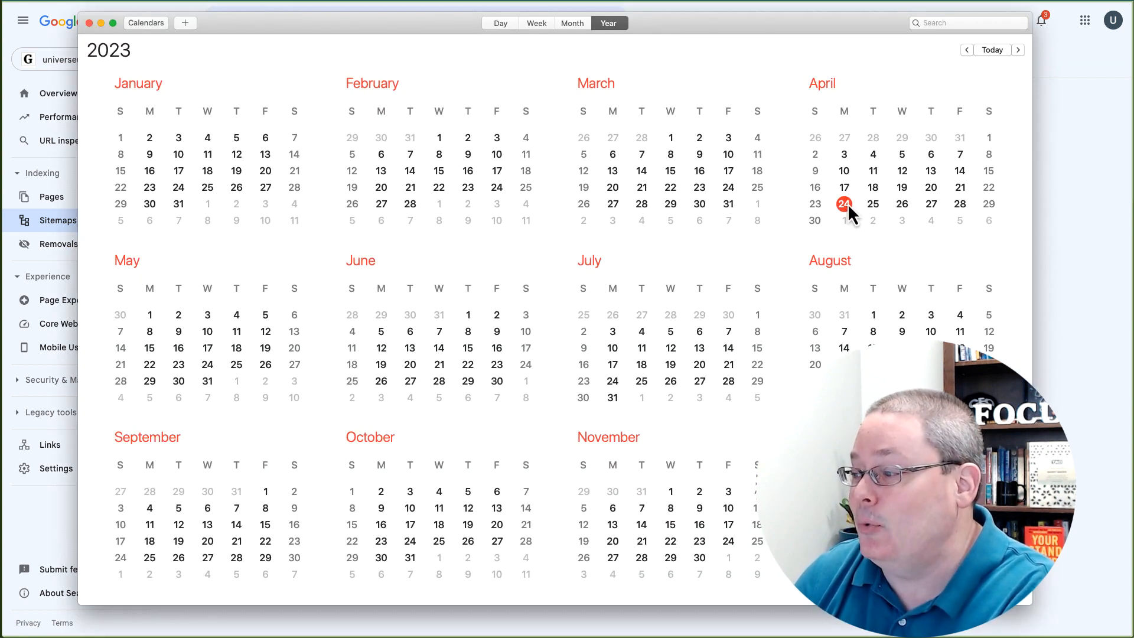
pyautogui.click(1072, 236)
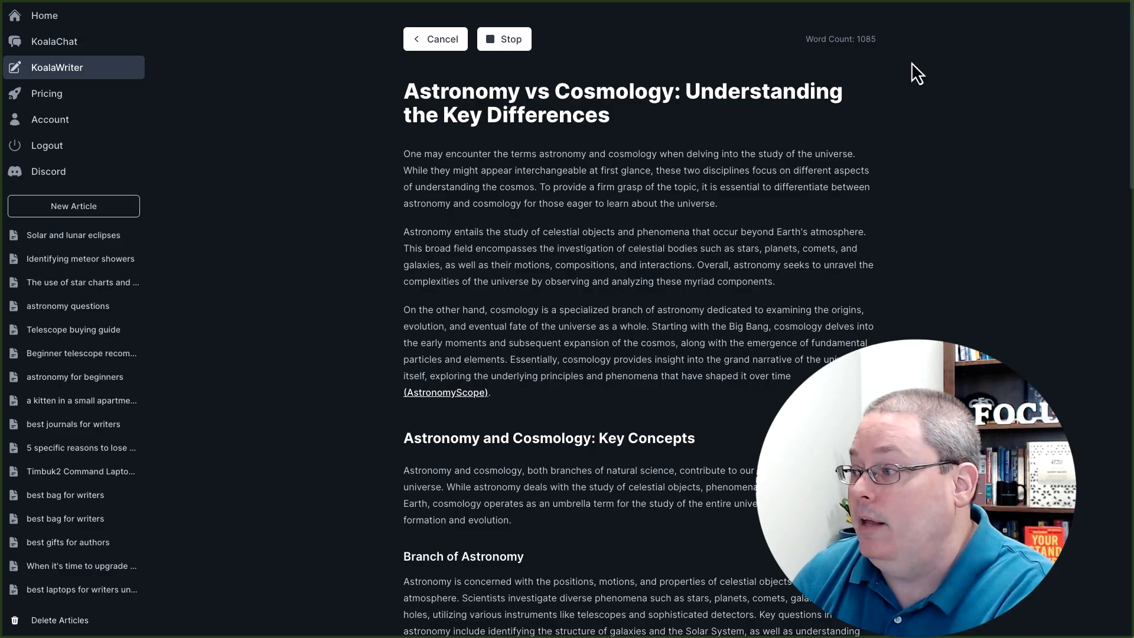
pyautogui.scroll(-10, 870, 335)
pyautogui.scroll(-5, 871, 335)
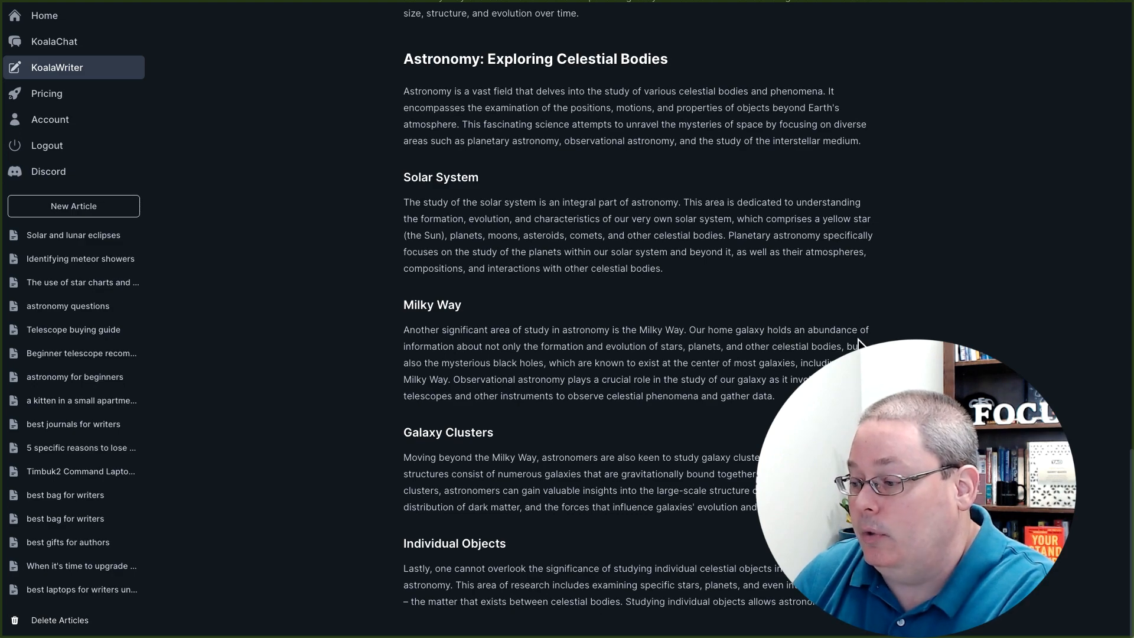
pyautogui.scroll(20, 860, 339)
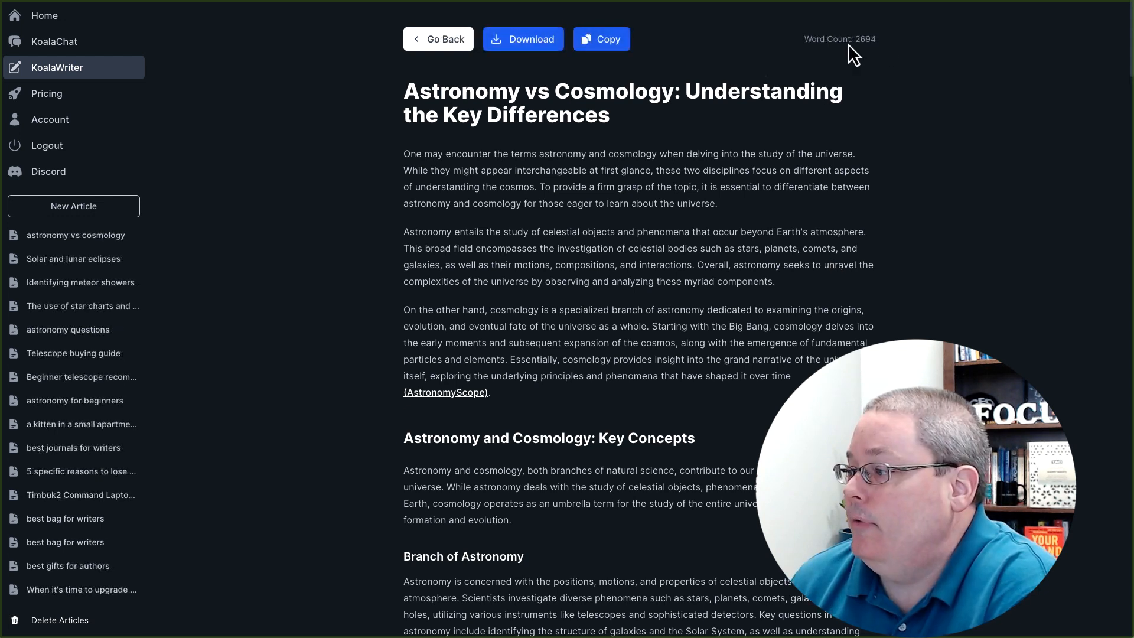
# Download the finished astronomy vs cosmology article as an HTML file and skim through its sections
pyautogui.moveTo(809, 42); pyautogui.dragTo(877, 40)
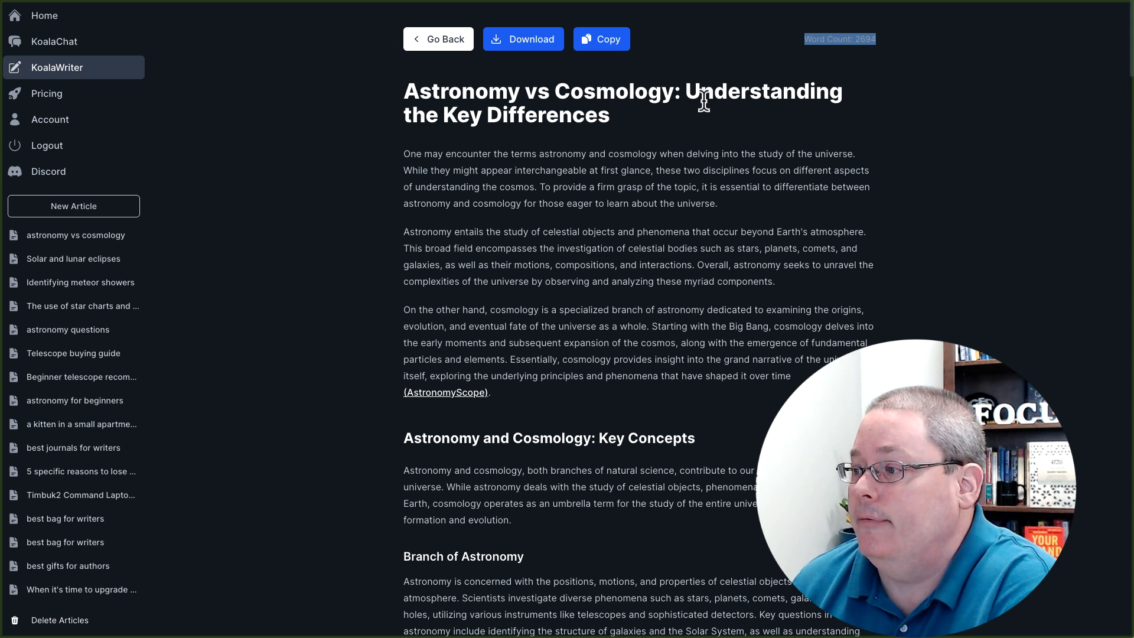
pyautogui.click(516, 43)
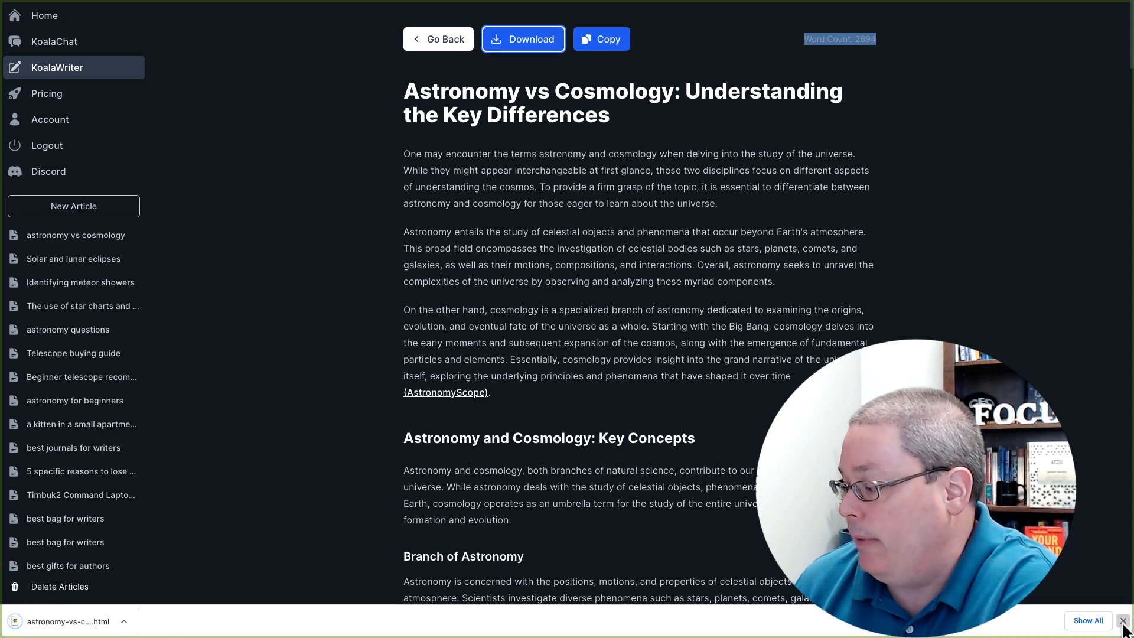
pyautogui.scroll(-8, 726, 317)
pyautogui.scroll(-20, 725, 322)
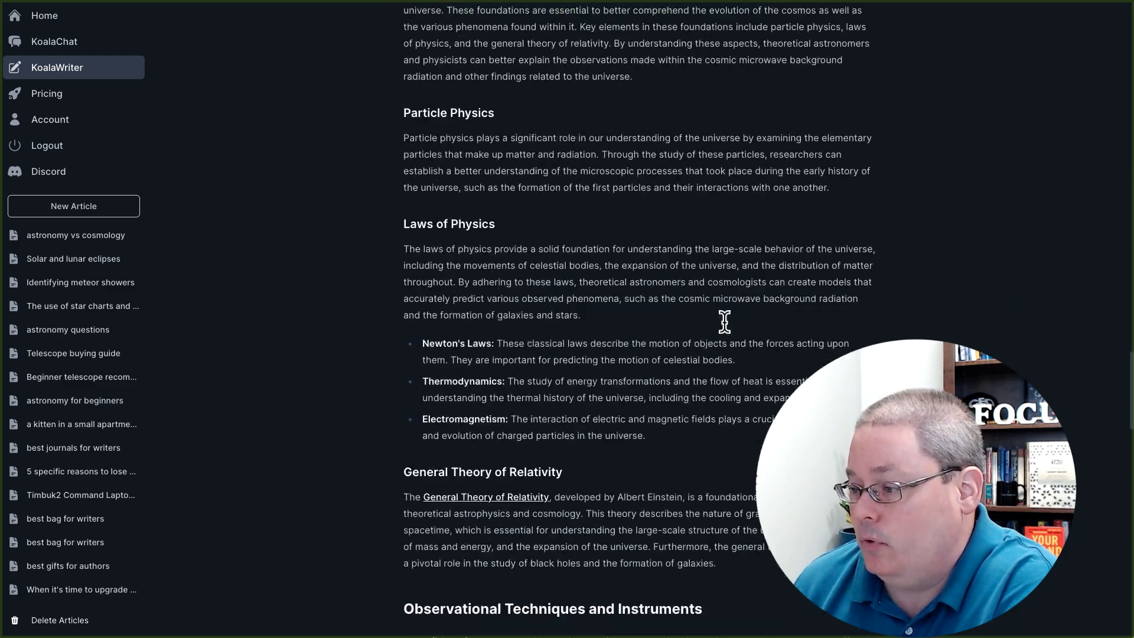
pyautogui.scroll(20, 722, 350)
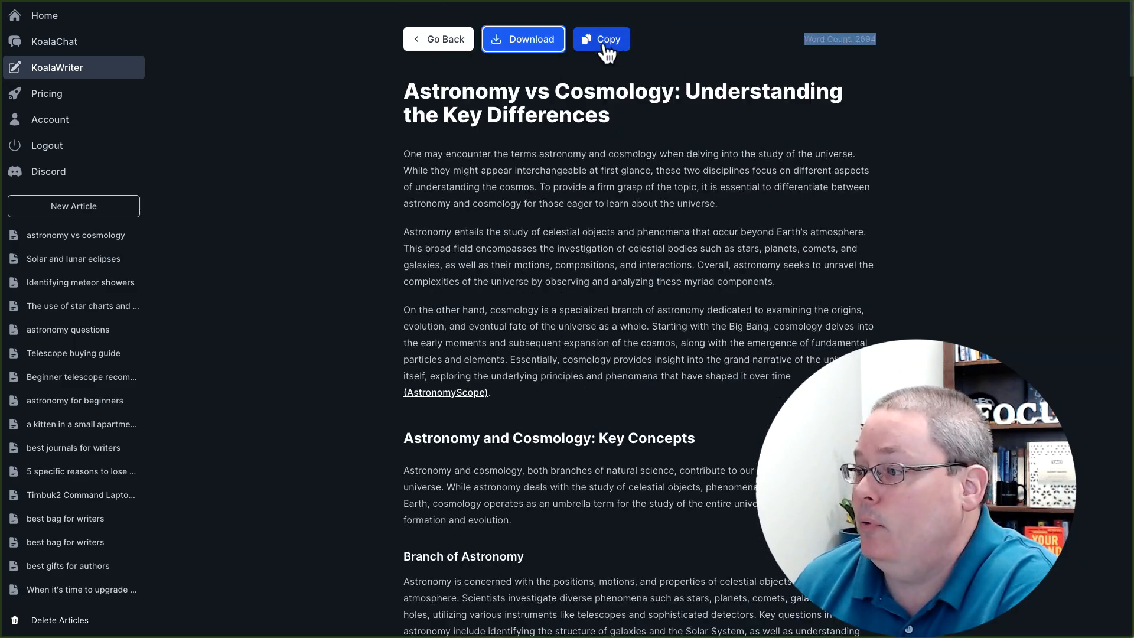
# Copy the full article from KoalaWriter and paste it into the body of the new blog post
pyautogui.click(606, 40)
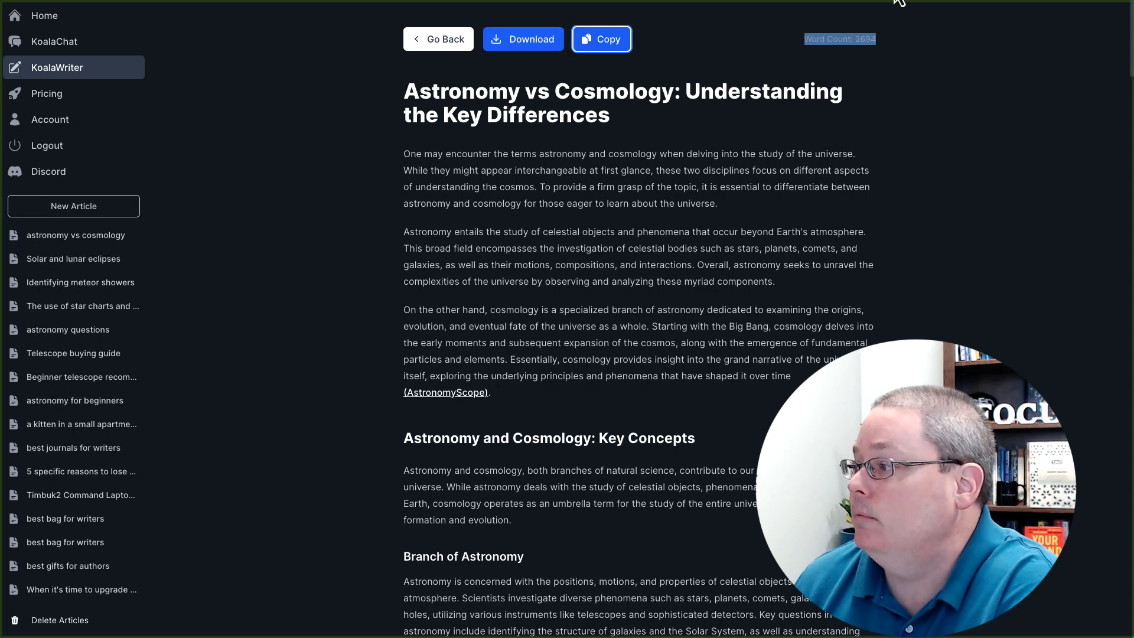
pyautogui.click(627, 1)
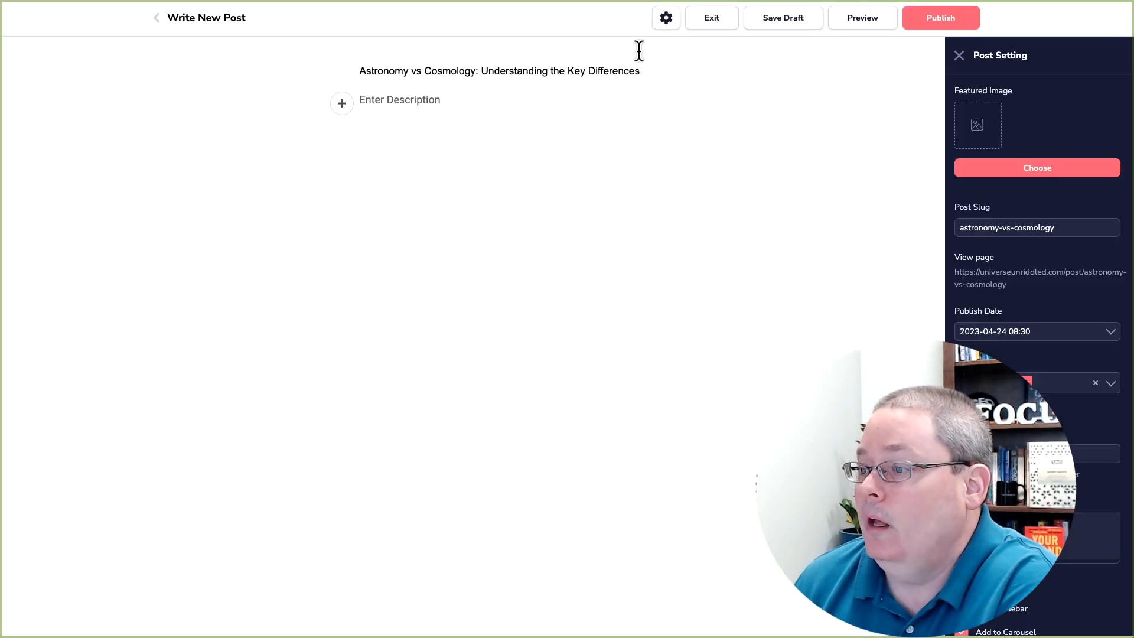
pyautogui.click(396, 101)
pyautogui.hotkey('ctrl', 'v')
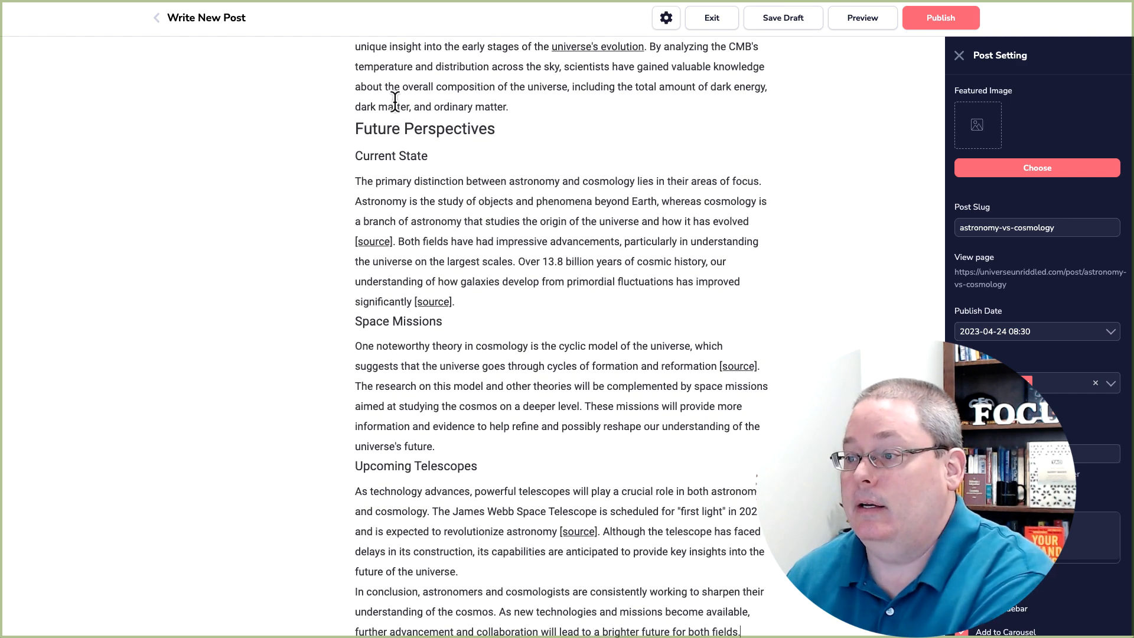
pyautogui.scroll(15, 413, 249)
pyautogui.scroll(15, 459, 253)
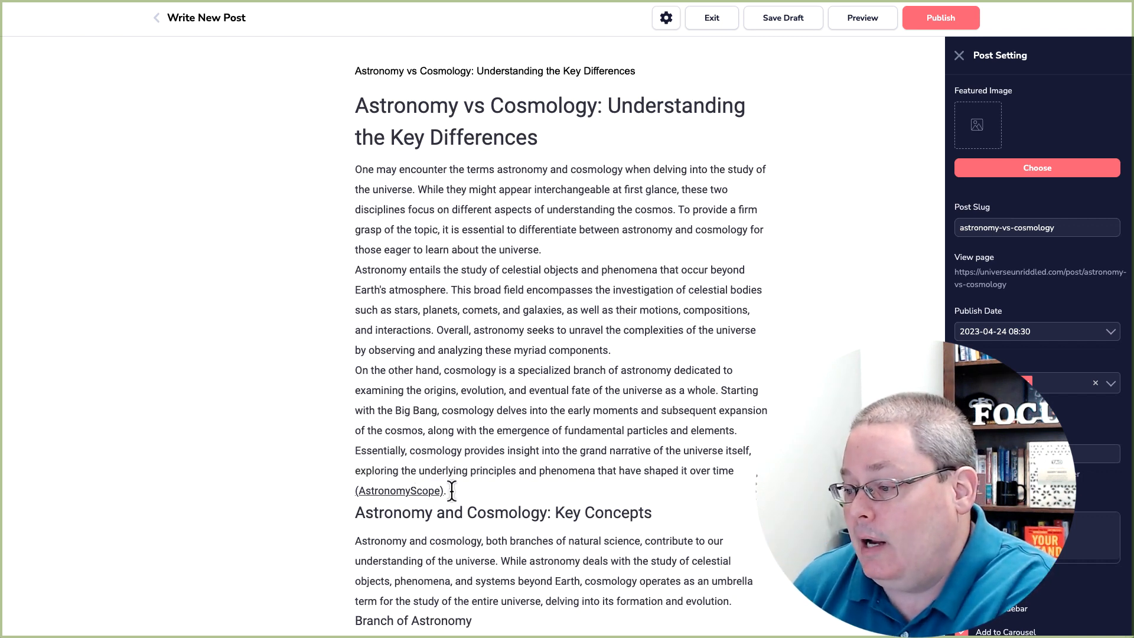
# Review the pasted article from the introduction to the conclusion, checking its headings, paragraph spacing and source links
pyautogui.moveTo(733, 471); pyautogui.dragTo(518, 476)
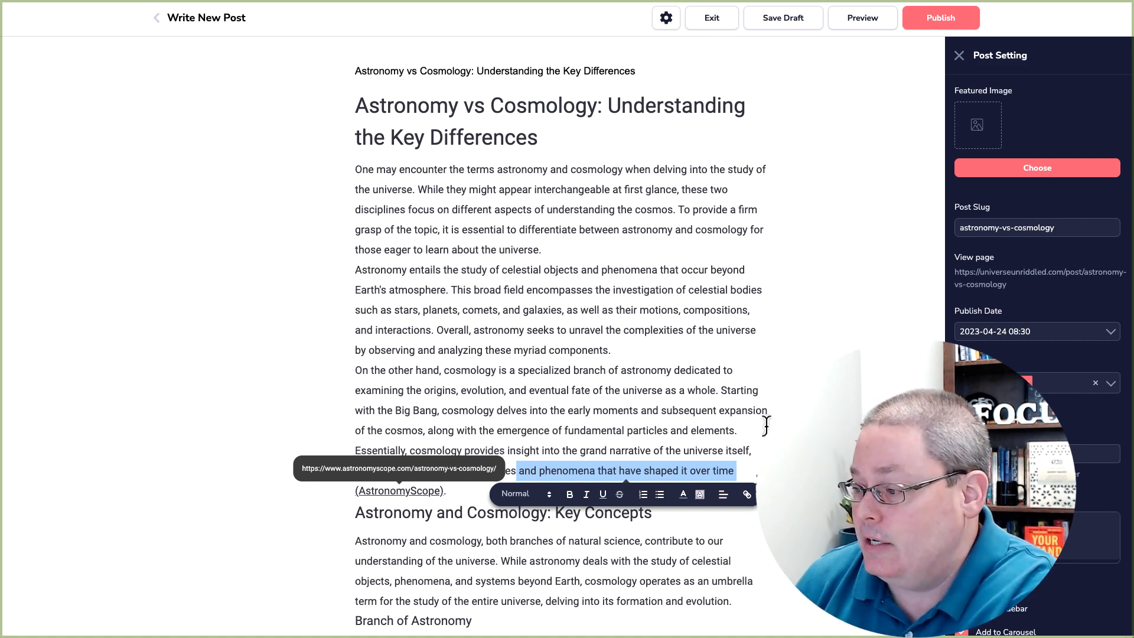
pyautogui.click(803, 421)
pyautogui.scroll(-8, 725, 461)
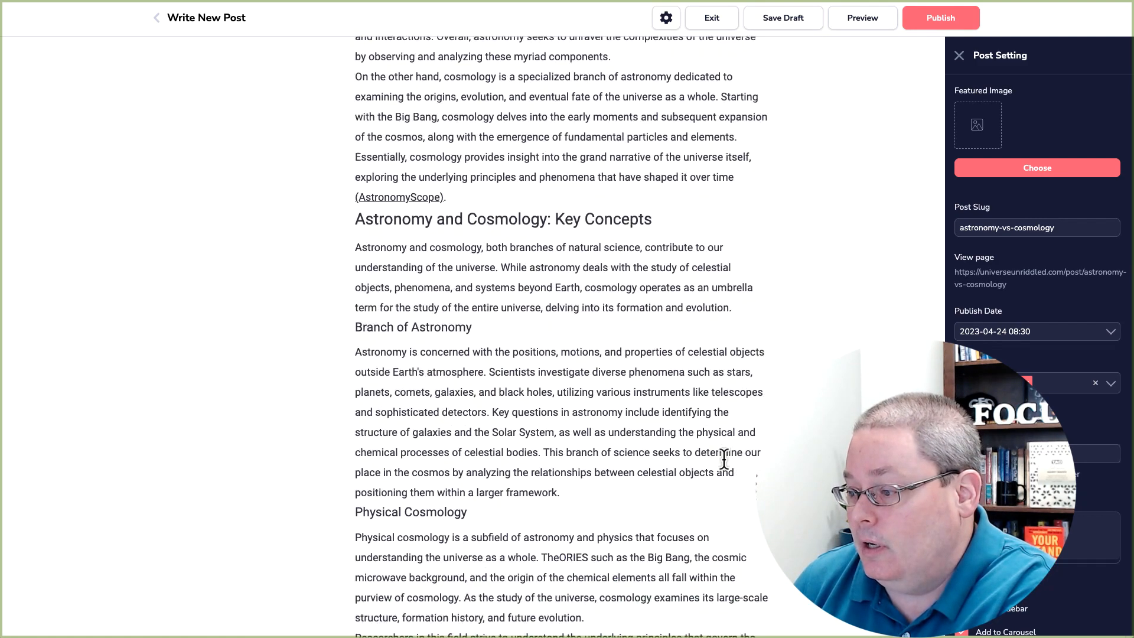
pyautogui.scroll(-20, 724, 459)
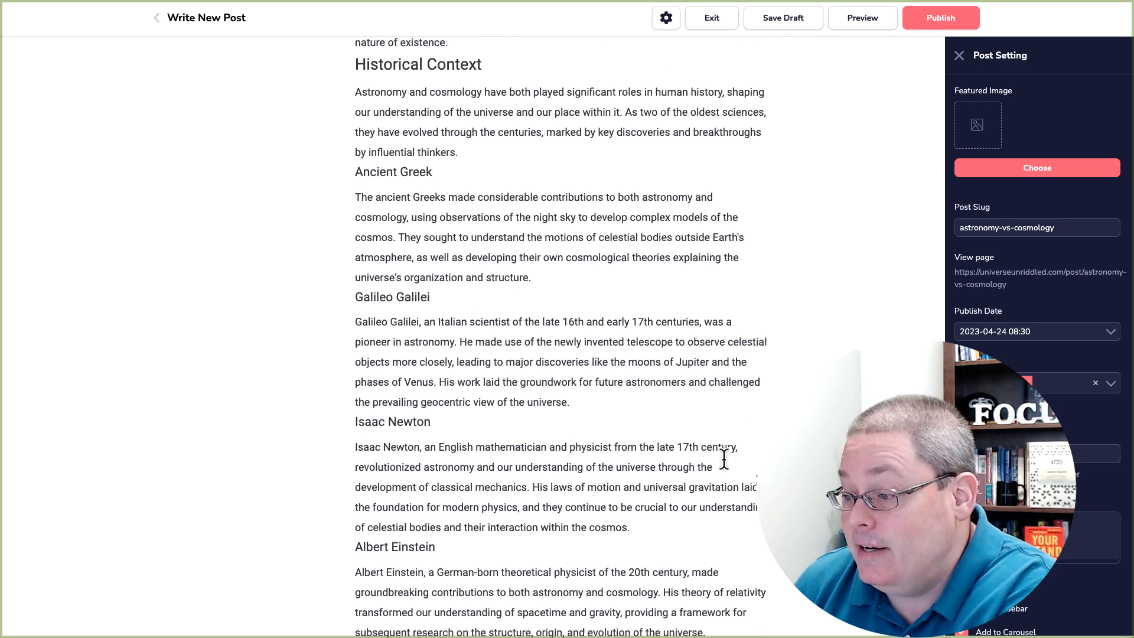
pyautogui.scroll(-20, 725, 459)
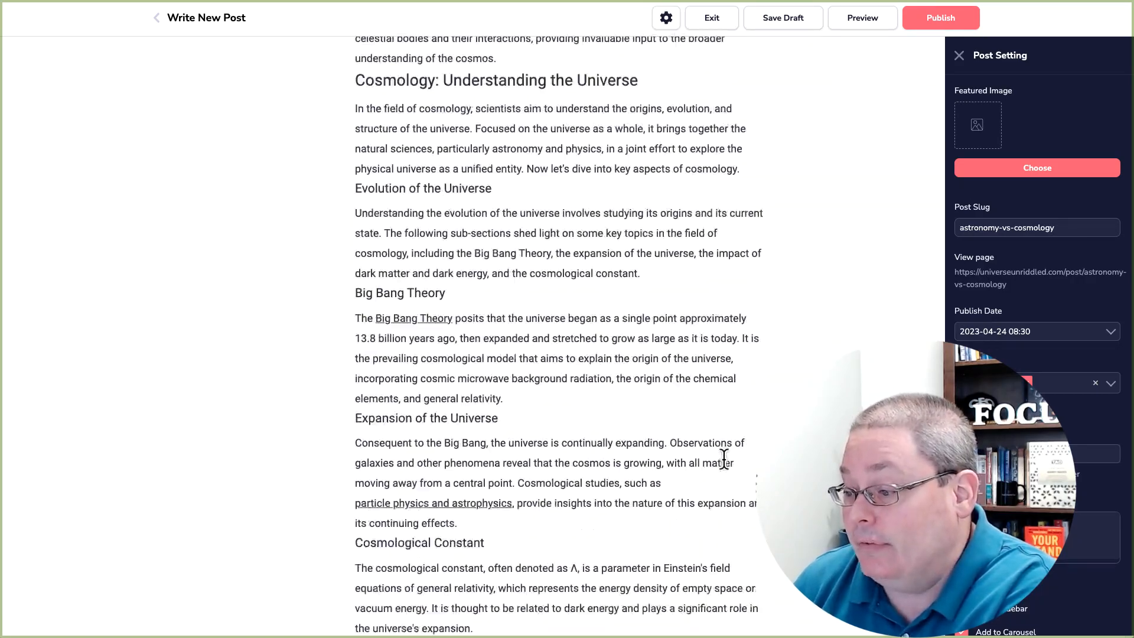
pyautogui.scroll(-20, 724, 458)
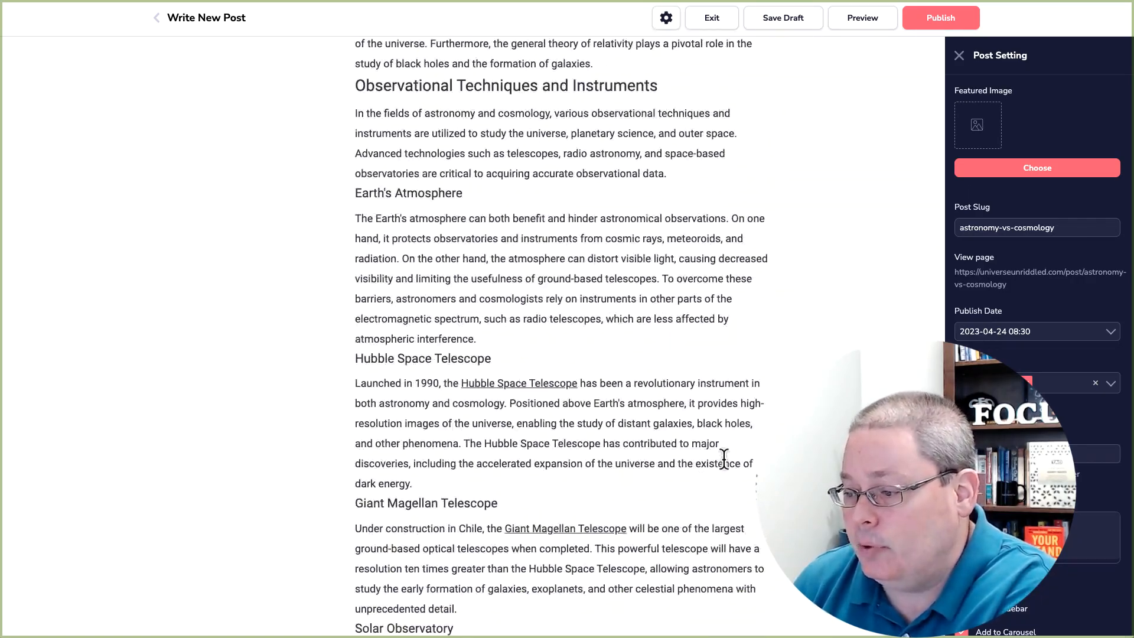
pyautogui.scroll(-9, 725, 458)
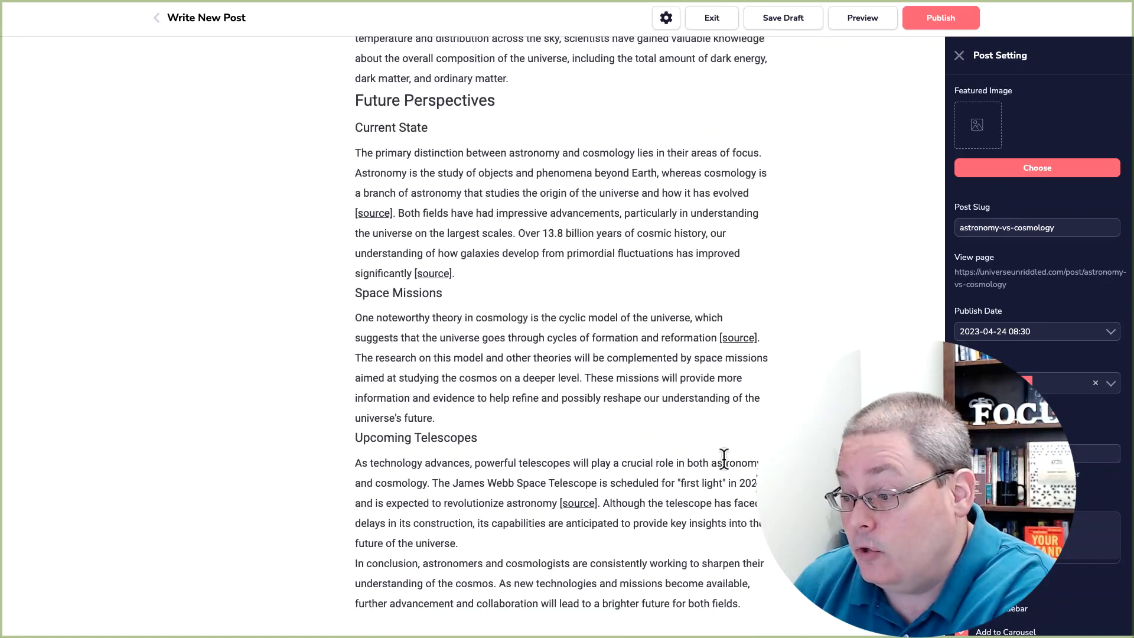
pyautogui.scroll(20, 727, 480)
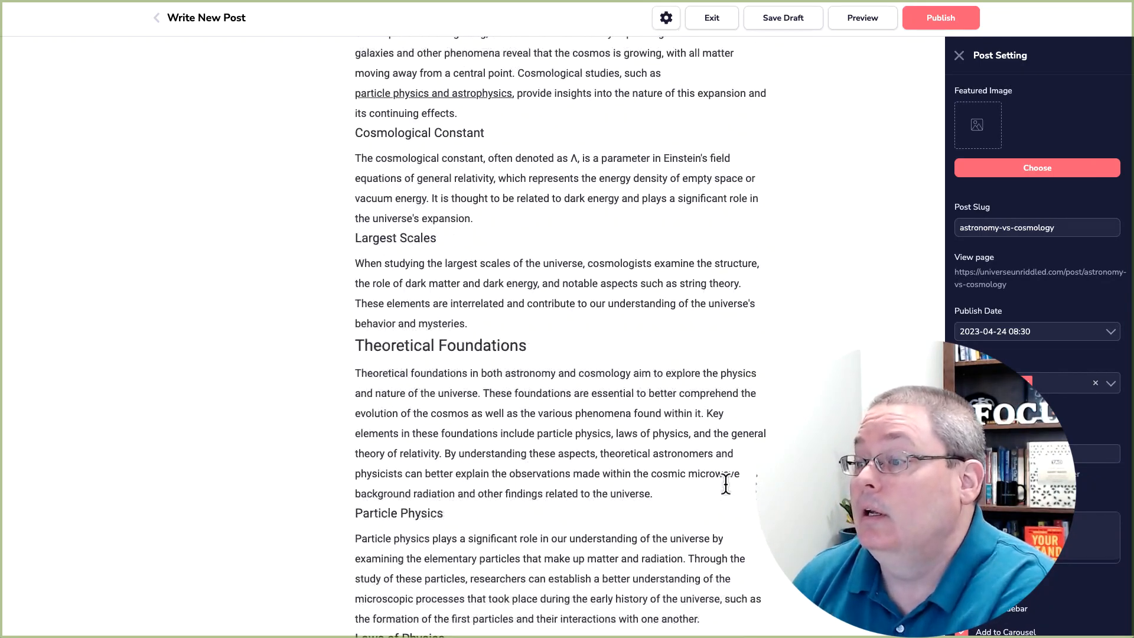
pyautogui.scroll(20, 725, 483)
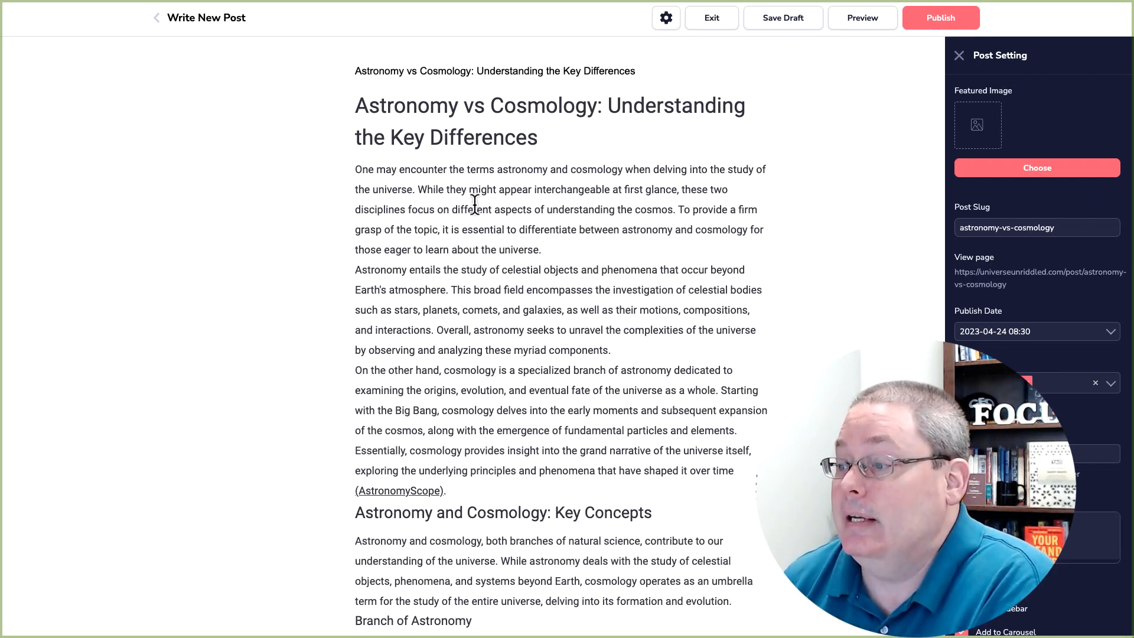
# Shorten the main heading in the post body to "Astronomy vs Cosmology" and copy the word "Cosmology" from it
pyautogui.moveTo(607, 110); pyautogui.dragTo(632, 140)
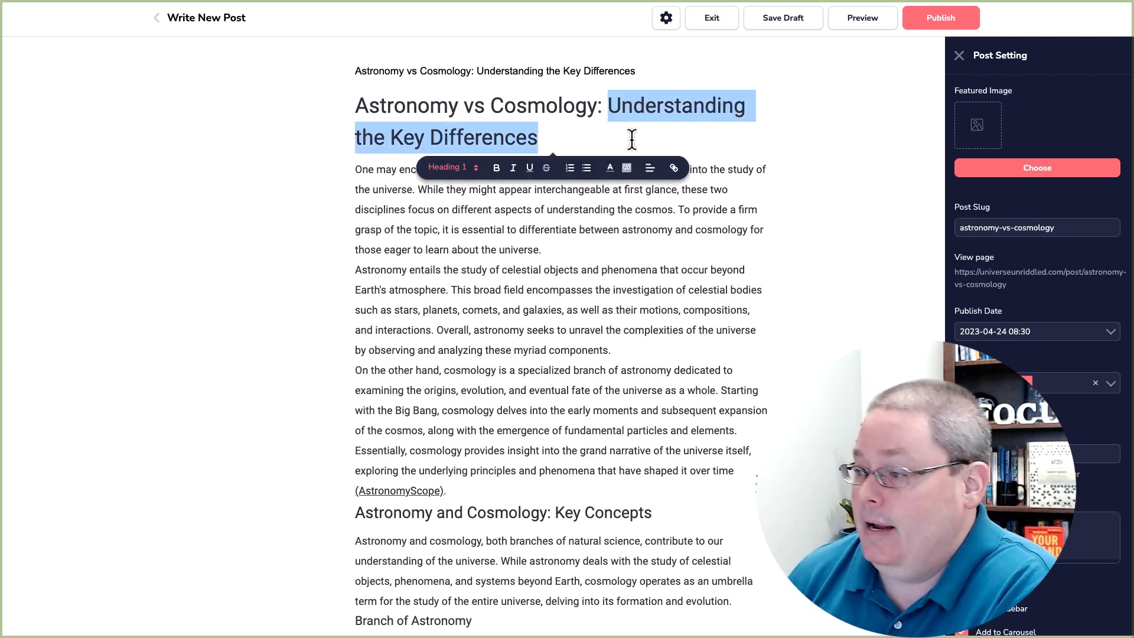
pyautogui.press('BackSpace')
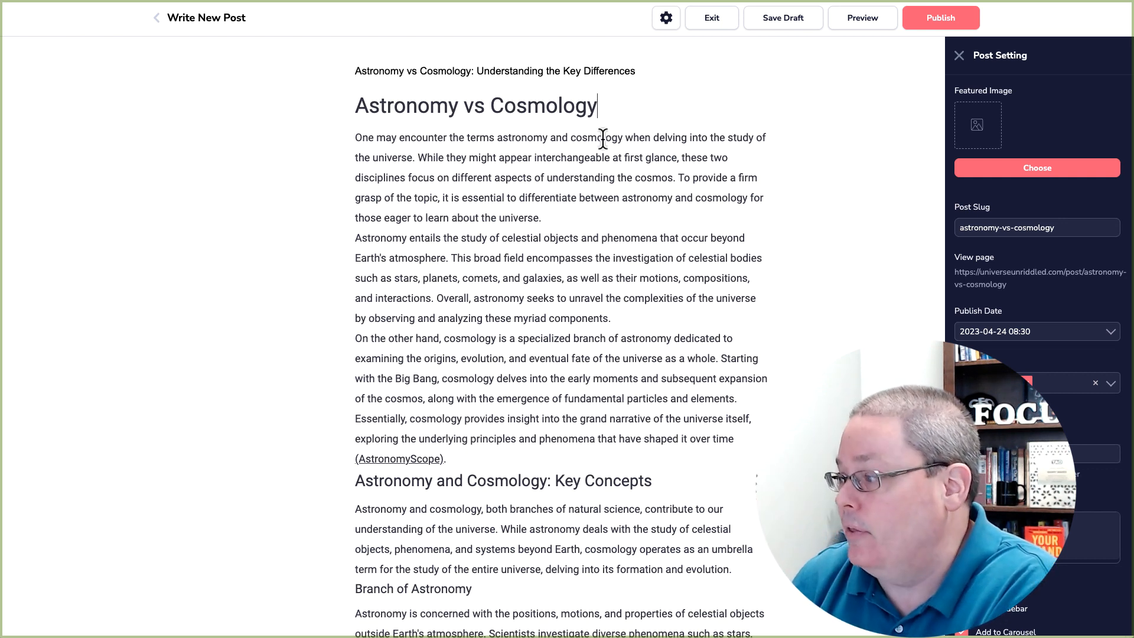
pyautogui.doubleClick(519, 107)
pyautogui.rightClick(518, 111)
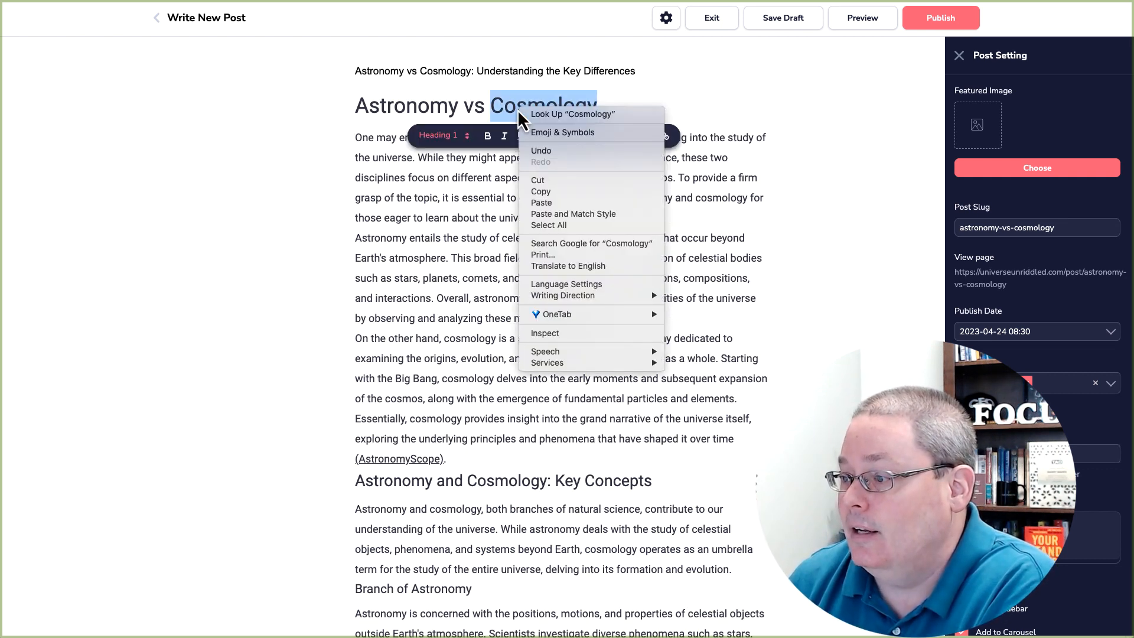
pyautogui.click(547, 192)
pyautogui.click(631, 107)
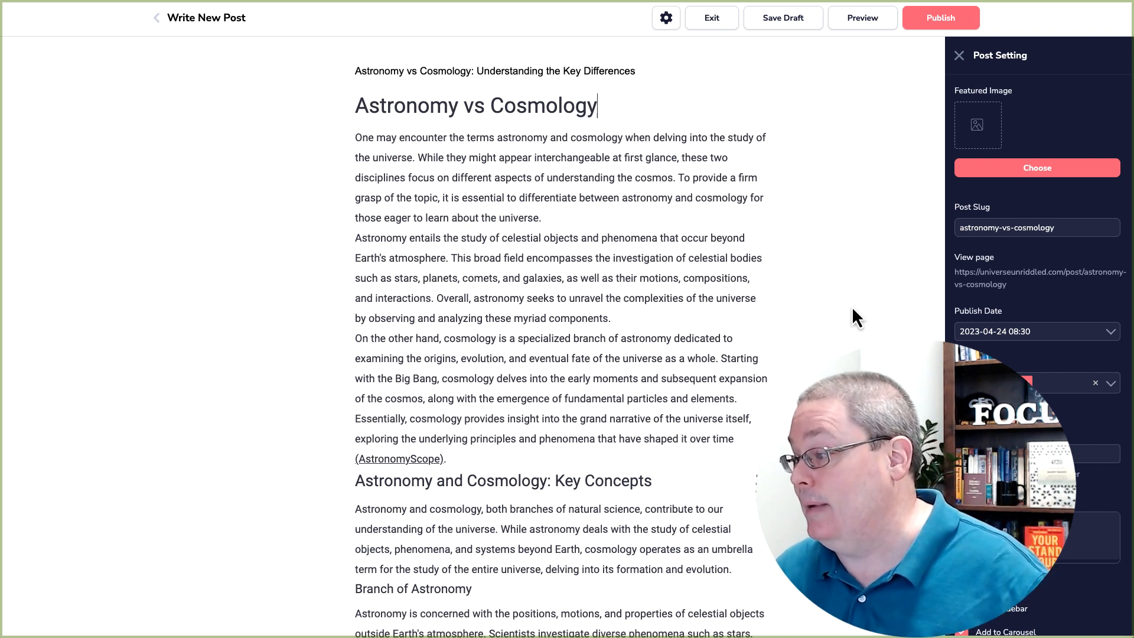
# Search the free stock photos for "Cosmology", set the star-trails photo as the featured image, and save the draft
pyautogui.click(984, 172)
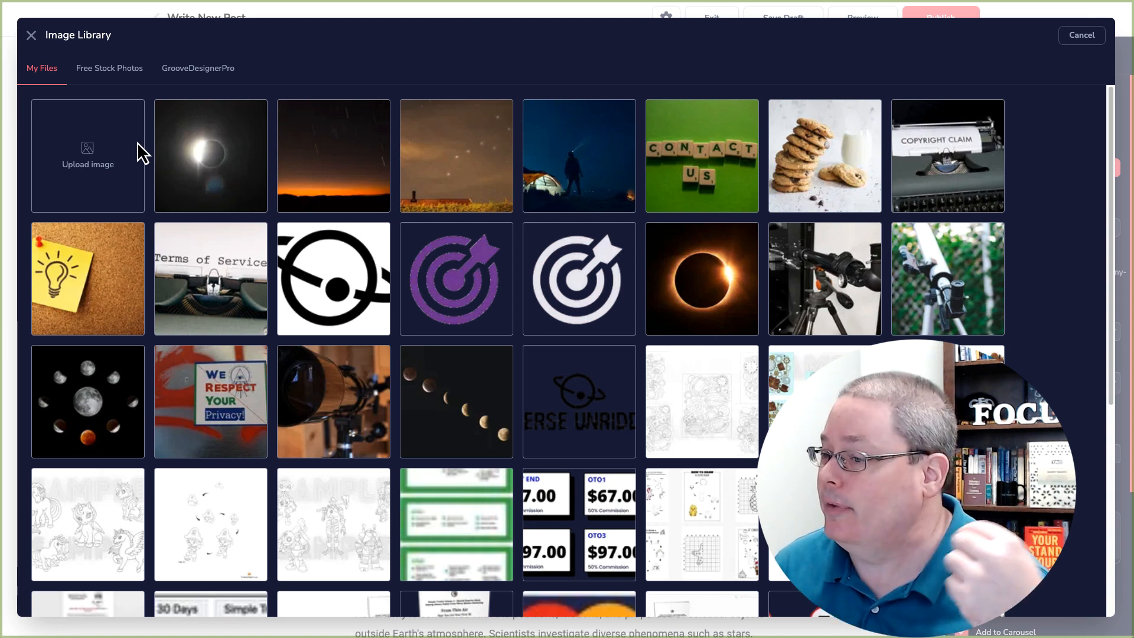
pyautogui.click(109, 73)
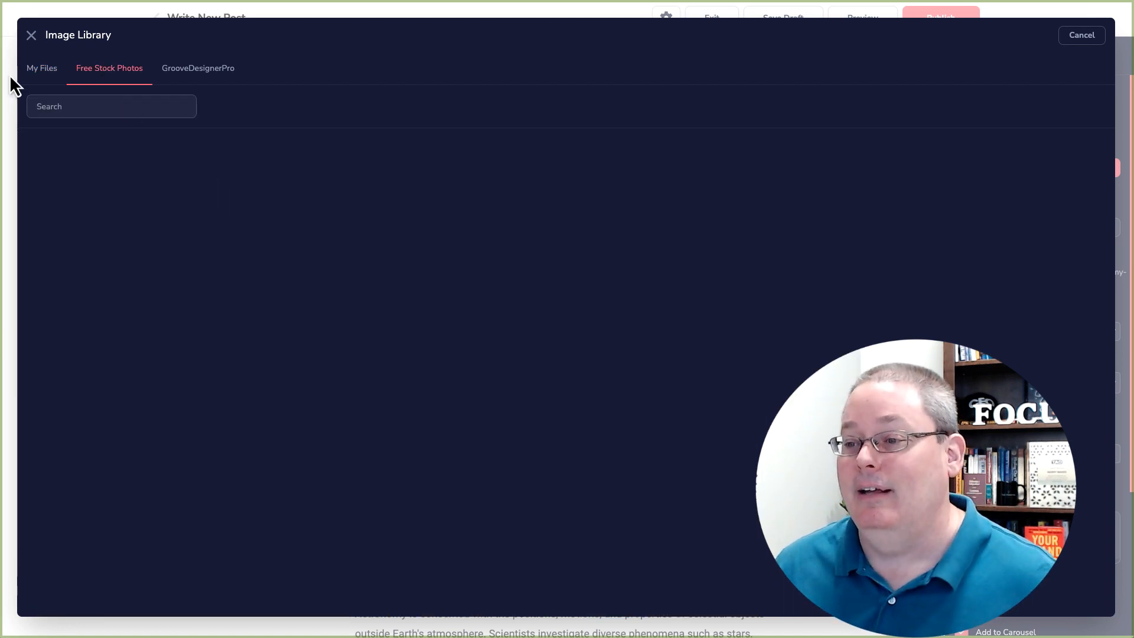
pyautogui.write('Cosmology')
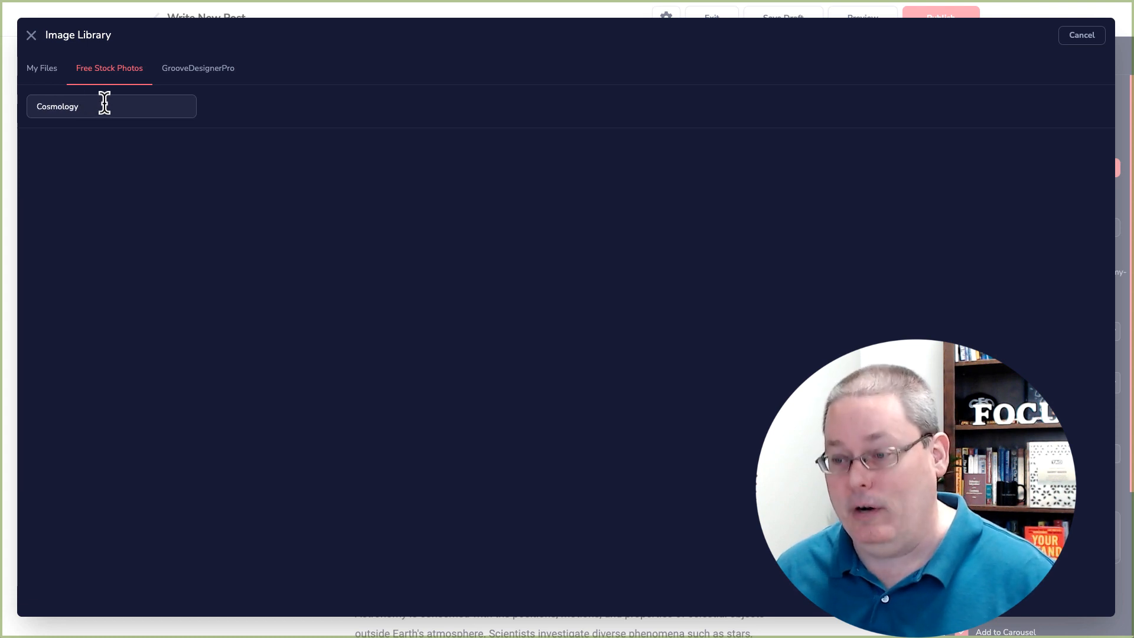
pyautogui.press('Return')
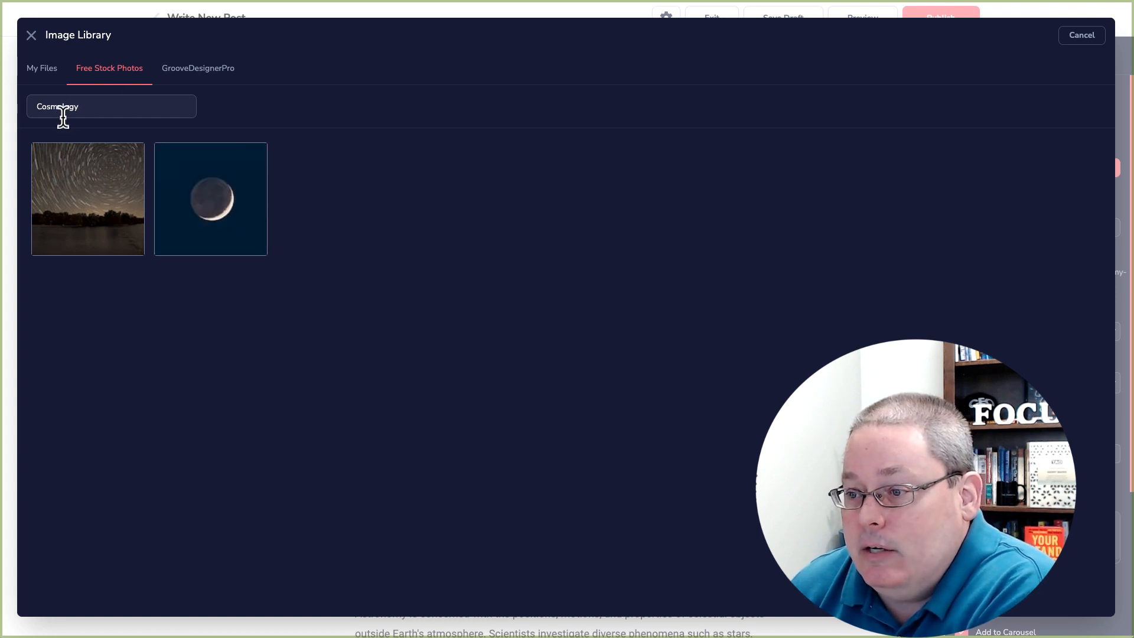
pyautogui.click(98, 187)
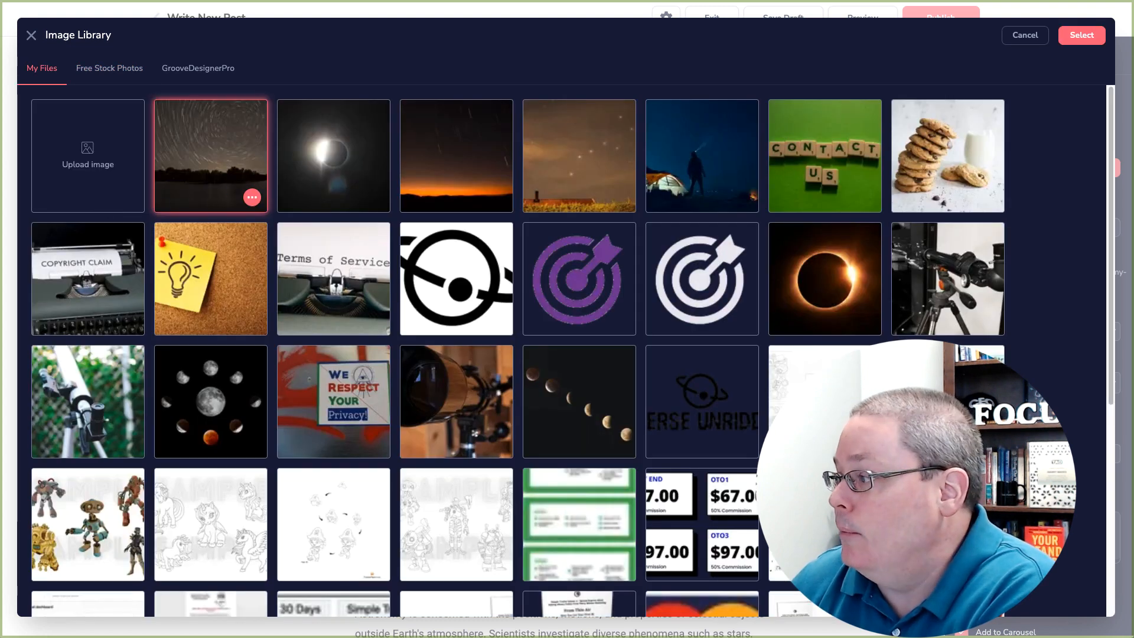
pyautogui.click(1082, 37)
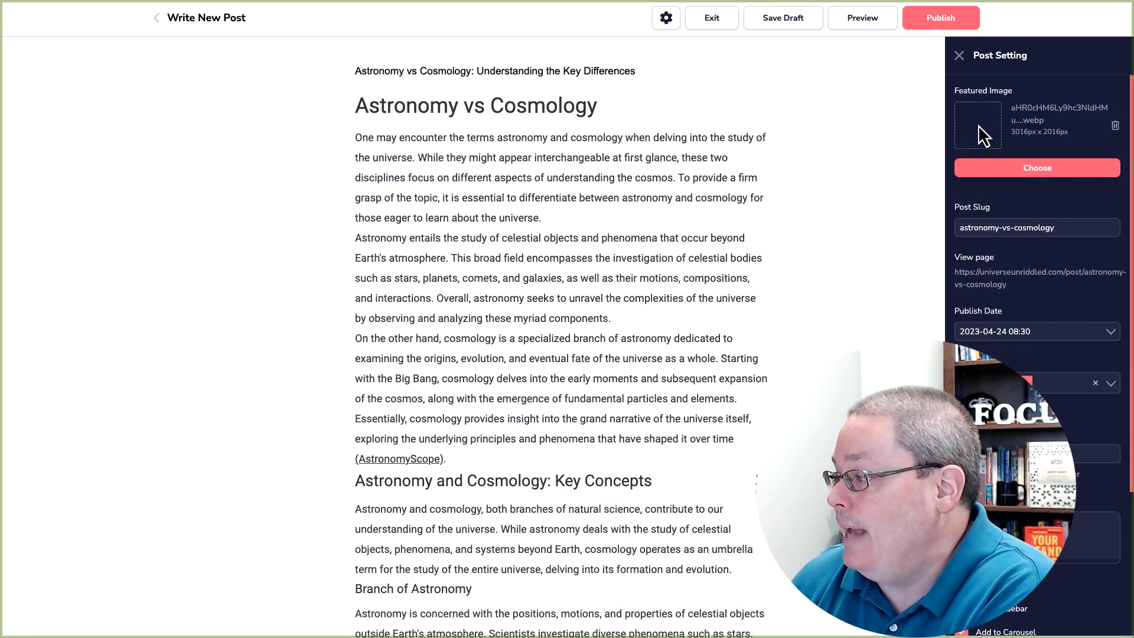
pyautogui.click(789, 23)
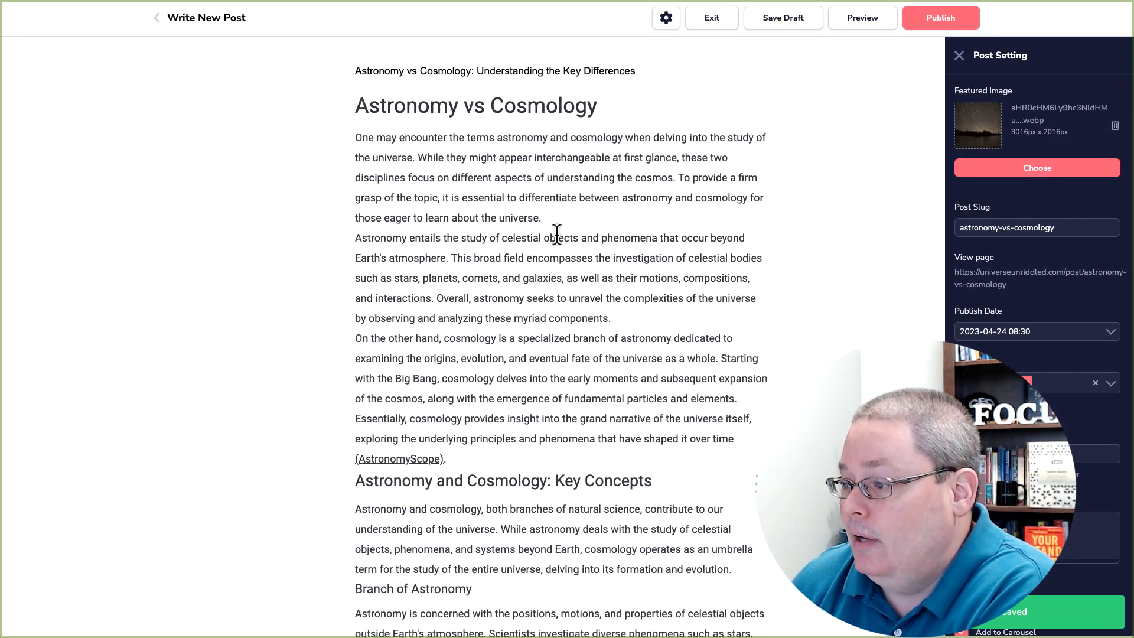
# Insert blank lines between the three introductory paragraphs and above the "Astronomy and Cosmology: Key Concepts" heading
pyautogui.press('Return')
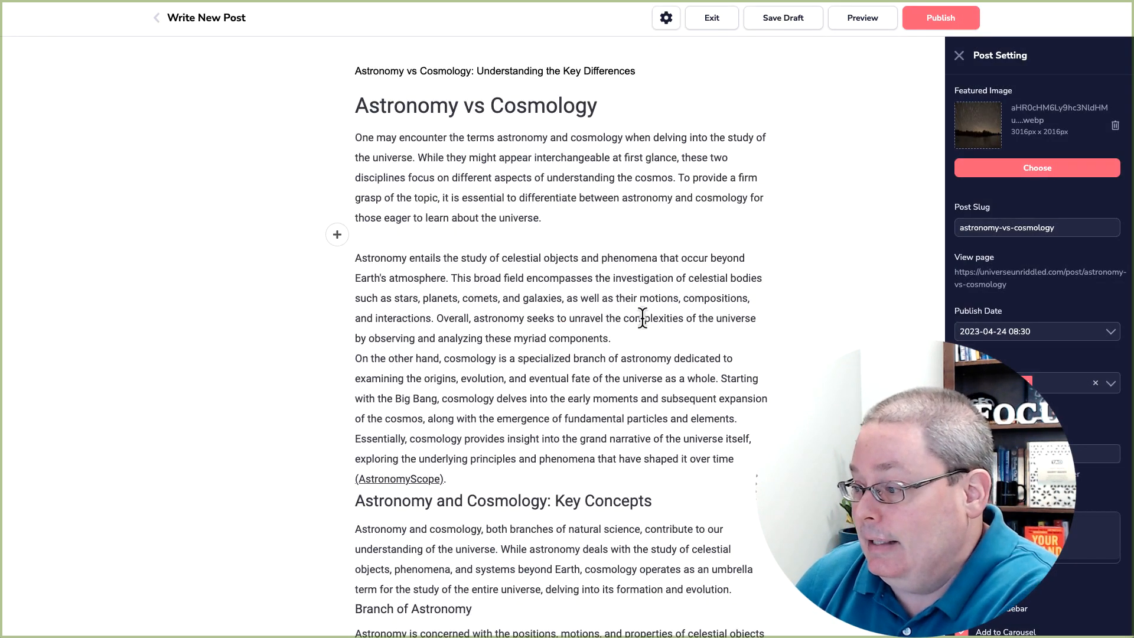
pyautogui.press('Return')
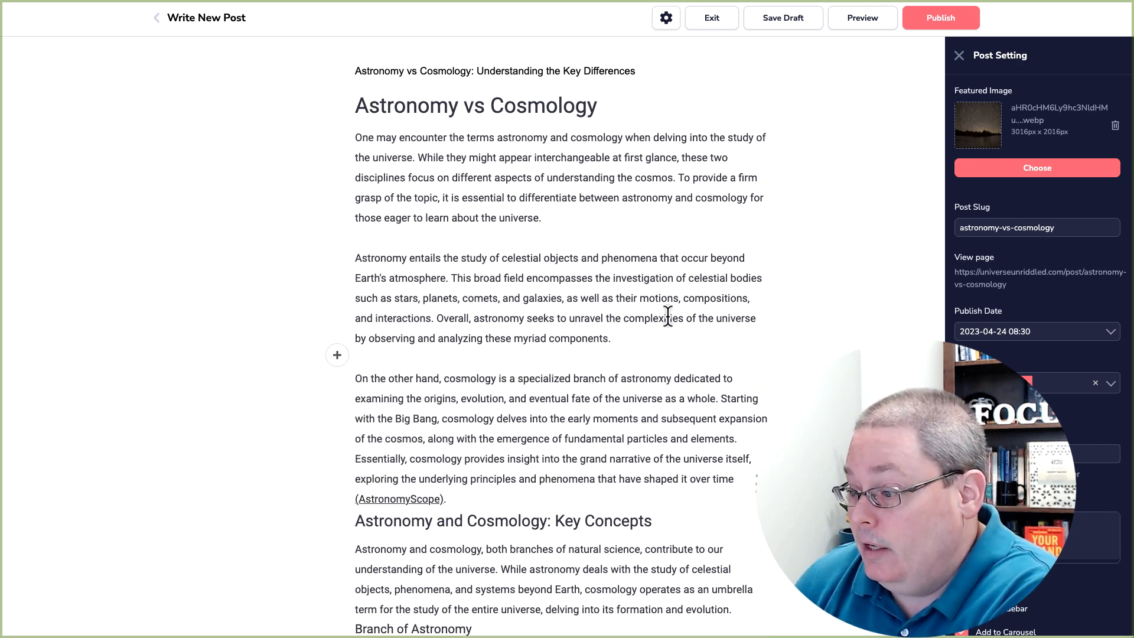
pyautogui.scroll(-2, 638, 331)
pyautogui.press('Return')
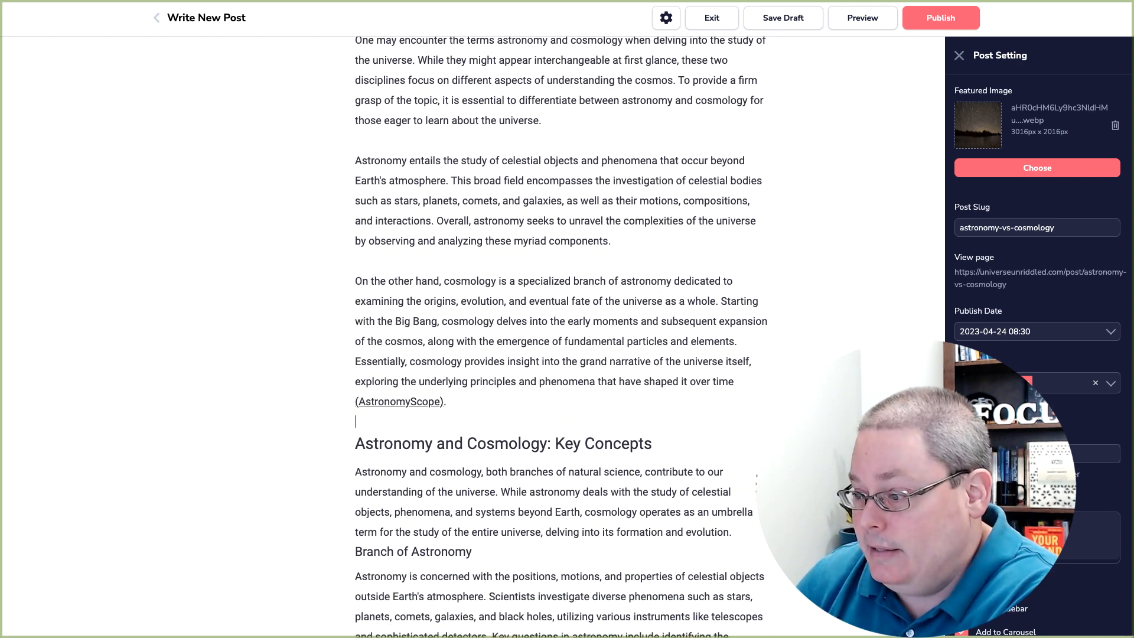
# Space out the Key Concepts section with blank lines above "Branch of Astronomy", "Physical Cosmology" and "Historical Context" and between the Physical Cosmology paragraphs
pyautogui.scroll(-4, 555, 351)
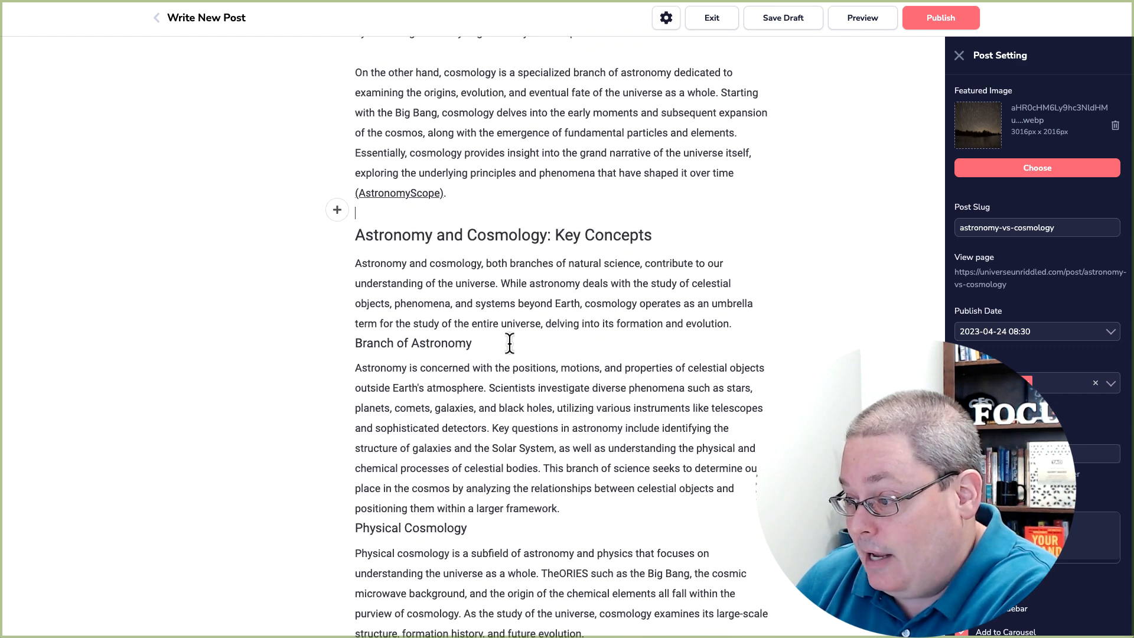
pyautogui.press('Return')
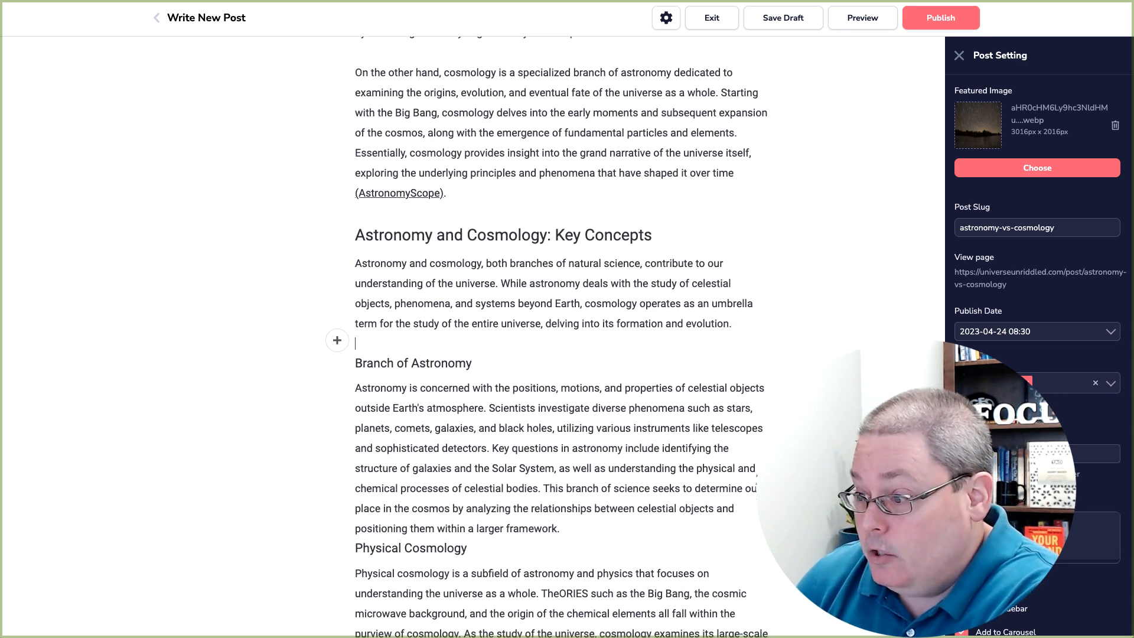
pyautogui.scroll(-4, 654, 329)
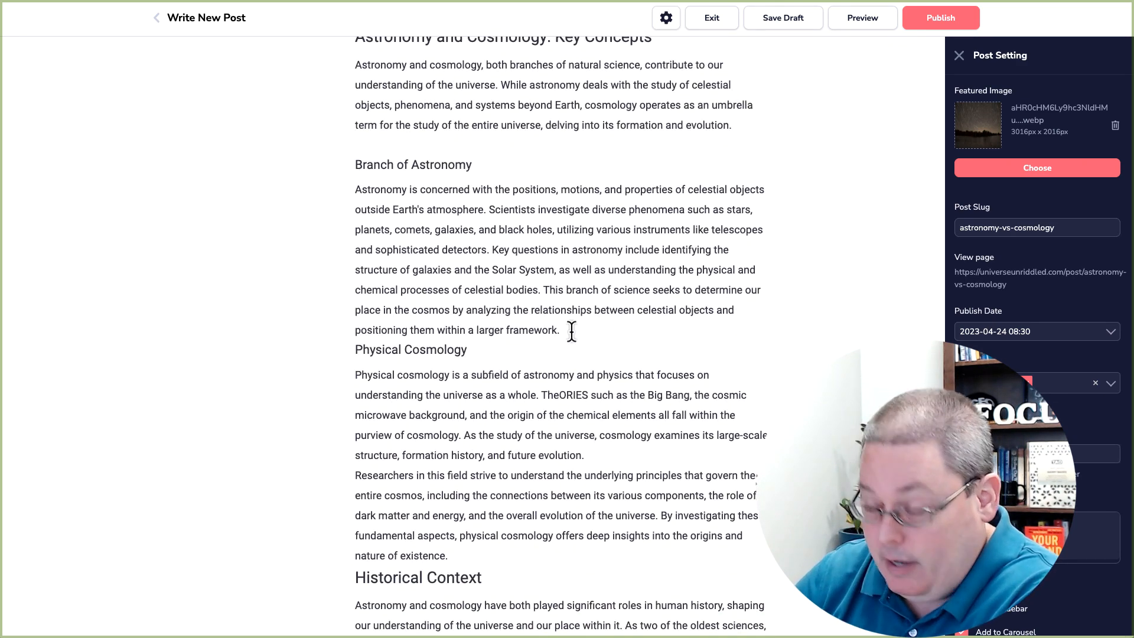
pyautogui.click(572, 330)
pyautogui.press('Return')
pyautogui.scroll(-3, 593, 329)
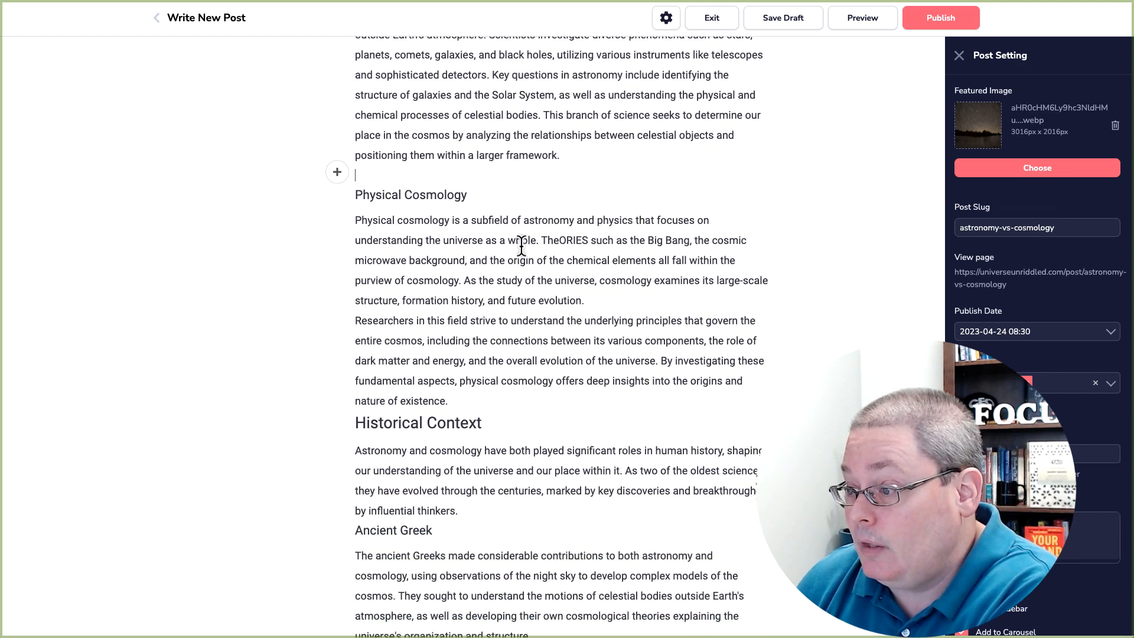
pyautogui.click(607, 299)
pyautogui.press('Return')
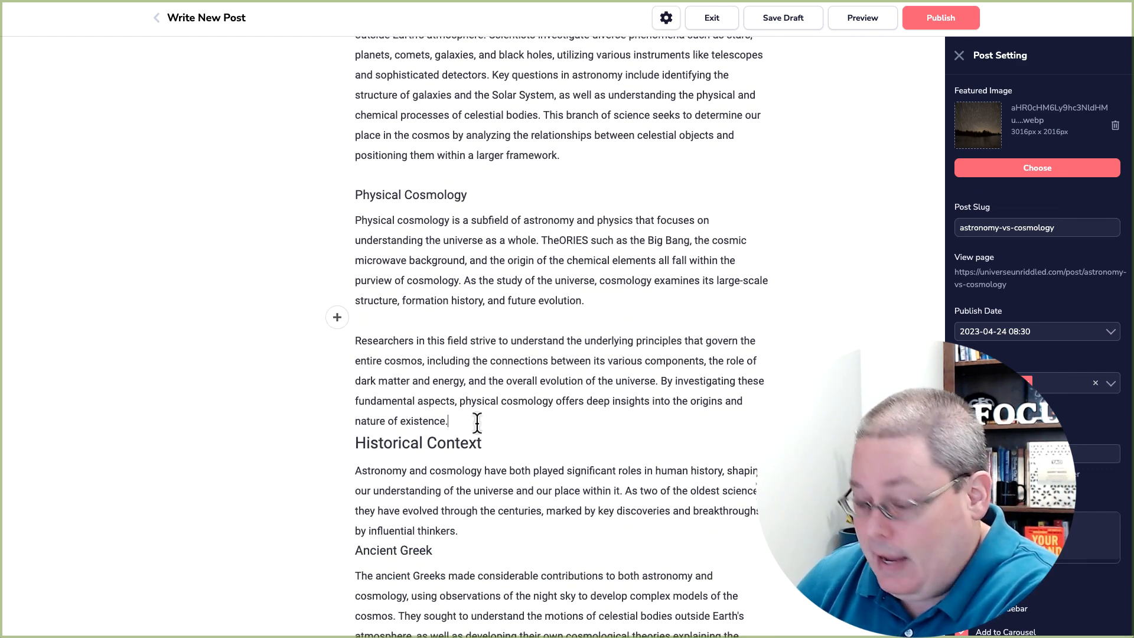
pyautogui.click(539, 423)
pyautogui.press('Return')
# Add a blank line above each of the "Ancient Greek", "Galileo Galilei" and "Isaac Newton" subheadings
pyautogui.scroll(-2, 477, 462)
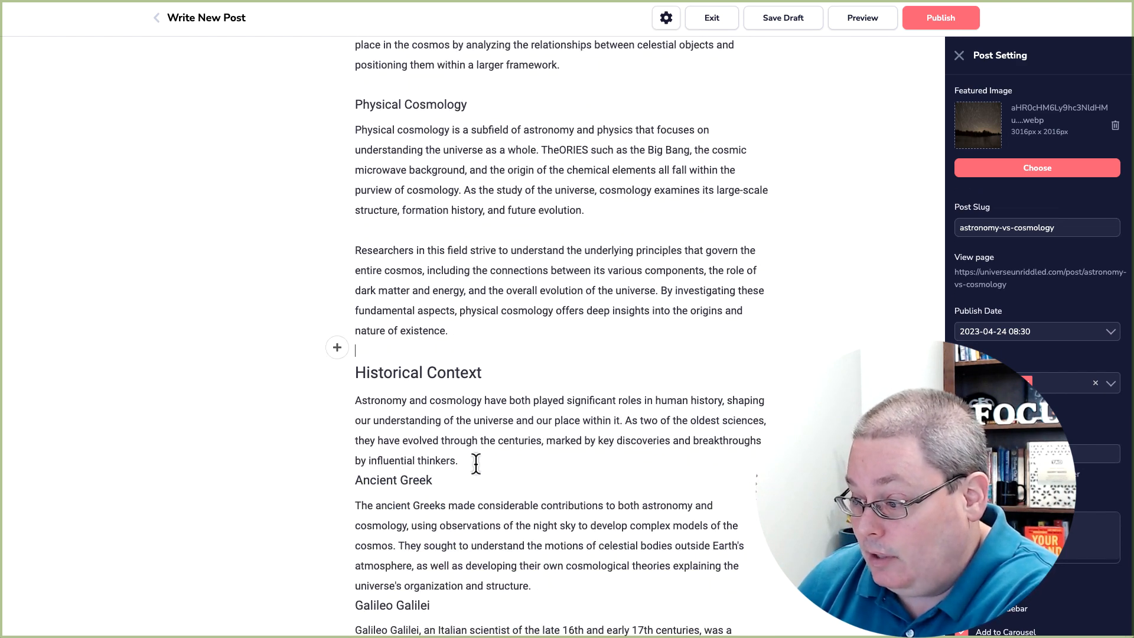
pyautogui.press('Return')
pyautogui.scroll(-3, 540, 426)
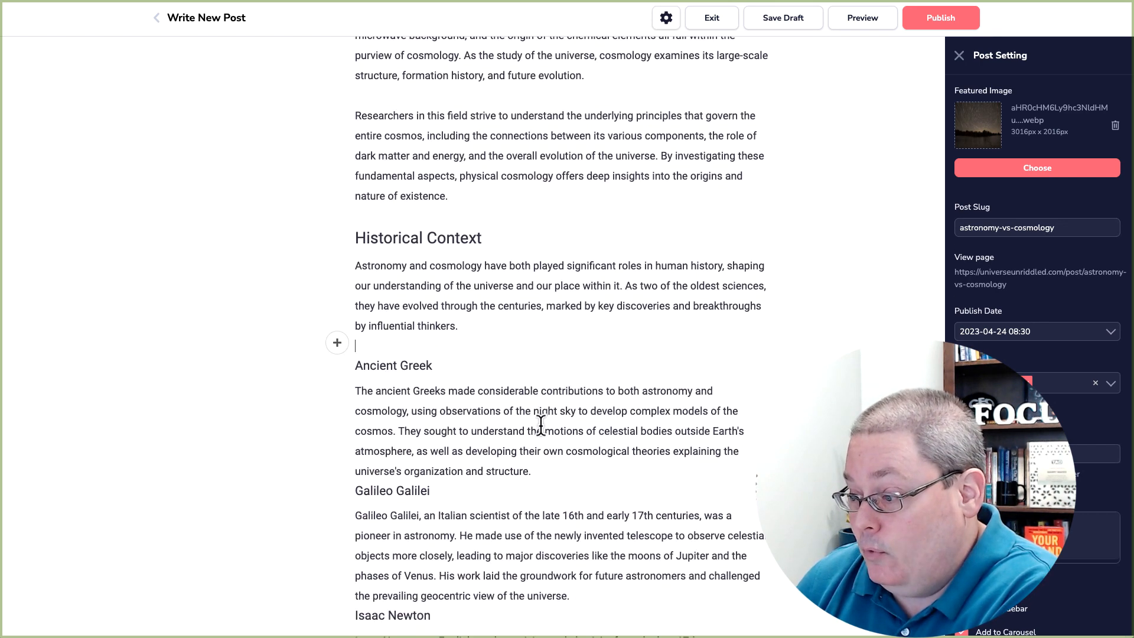
pyautogui.click(547, 470)
pyautogui.press('Return')
pyautogui.scroll(-5, 550, 437)
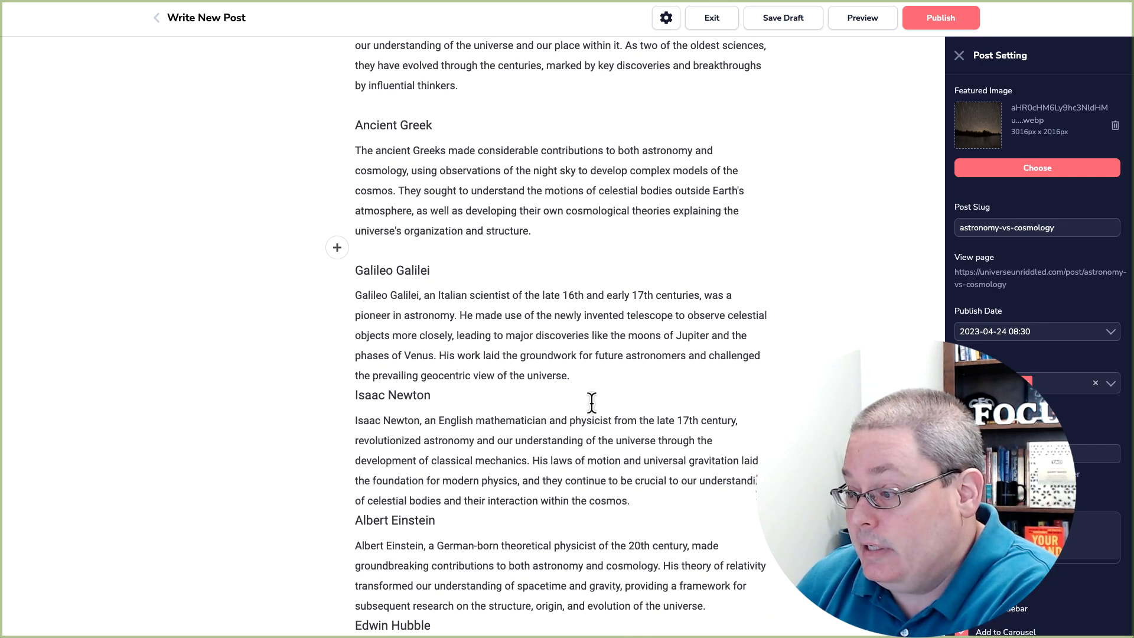
pyautogui.scroll(-2, 649, 412)
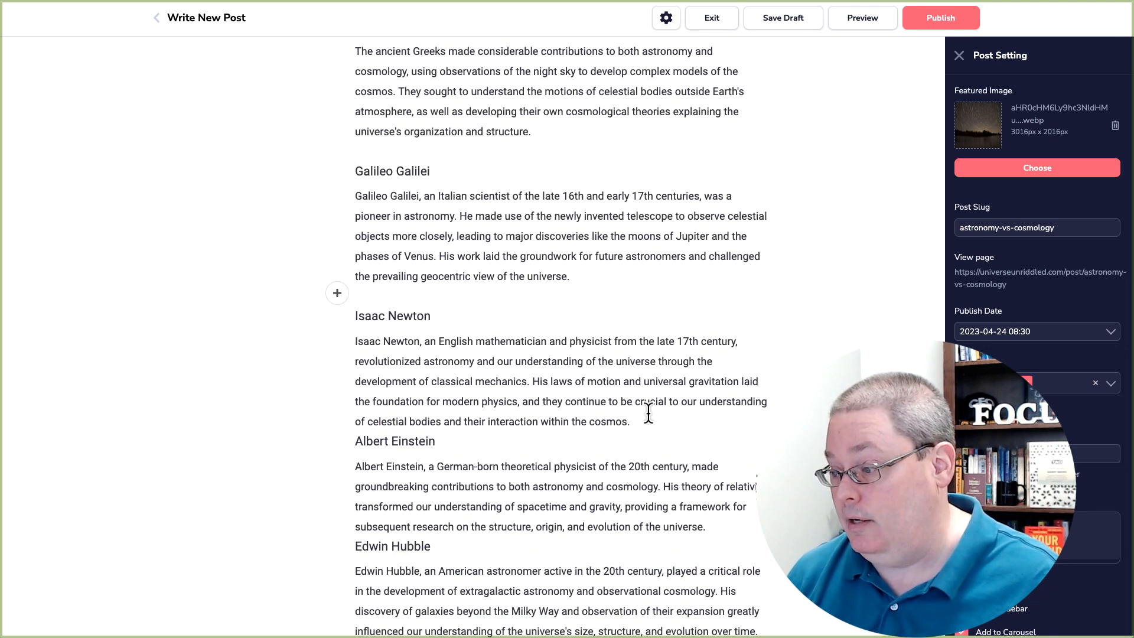
# Add a blank line above the "Albert Einstein", "Edwin Hubble" and "Astronomy: Exploring Celestial Bodies" headings
pyautogui.press('Return')
pyautogui.scroll(-3, 647, 421)
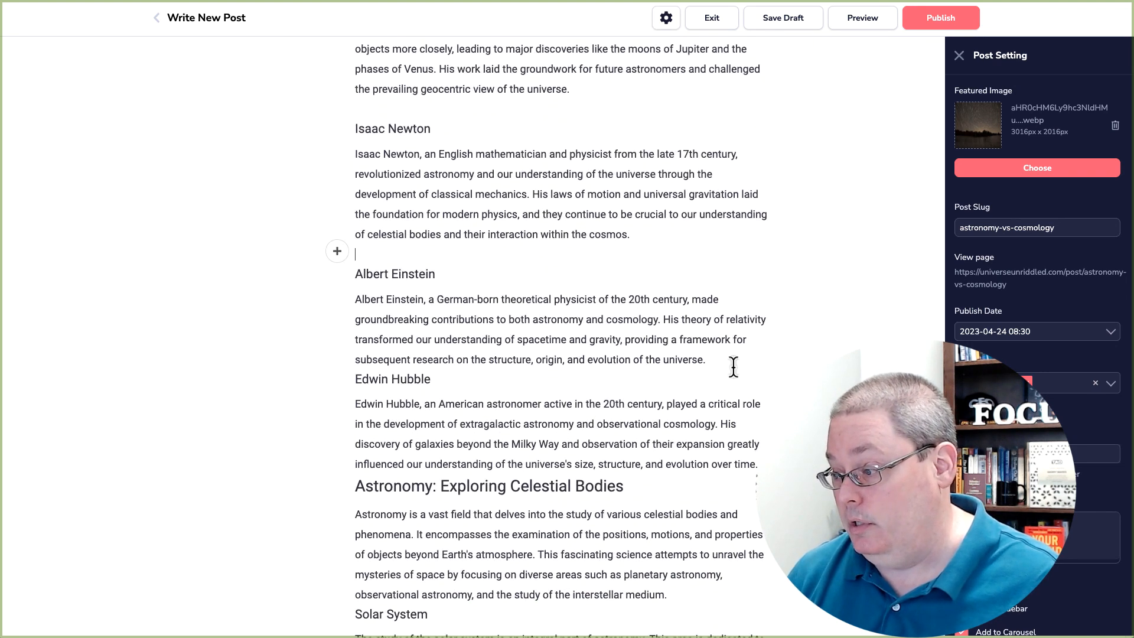
pyautogui.click(734, 367)
pyautogui.press('Return')
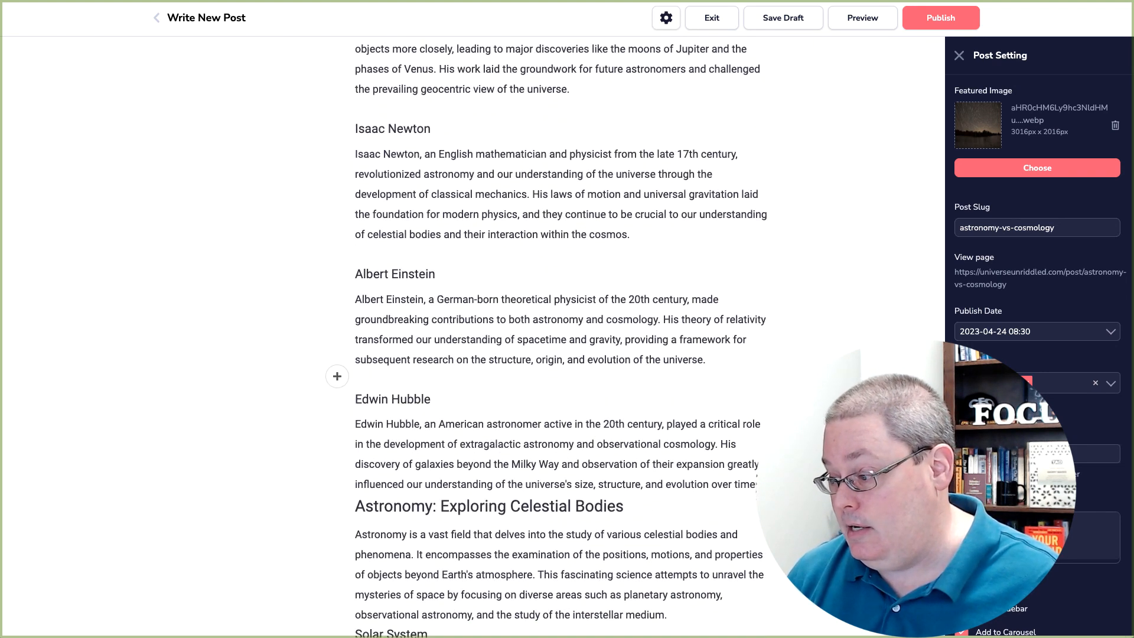
pyautogui.click(758, 484)
pyautogui.press('Return')
# Separate the "Solar System" and "Milky Way" subheadings from the paragraphs above them with a blank line each
pyautogui.scroll(-4, 639, 346)
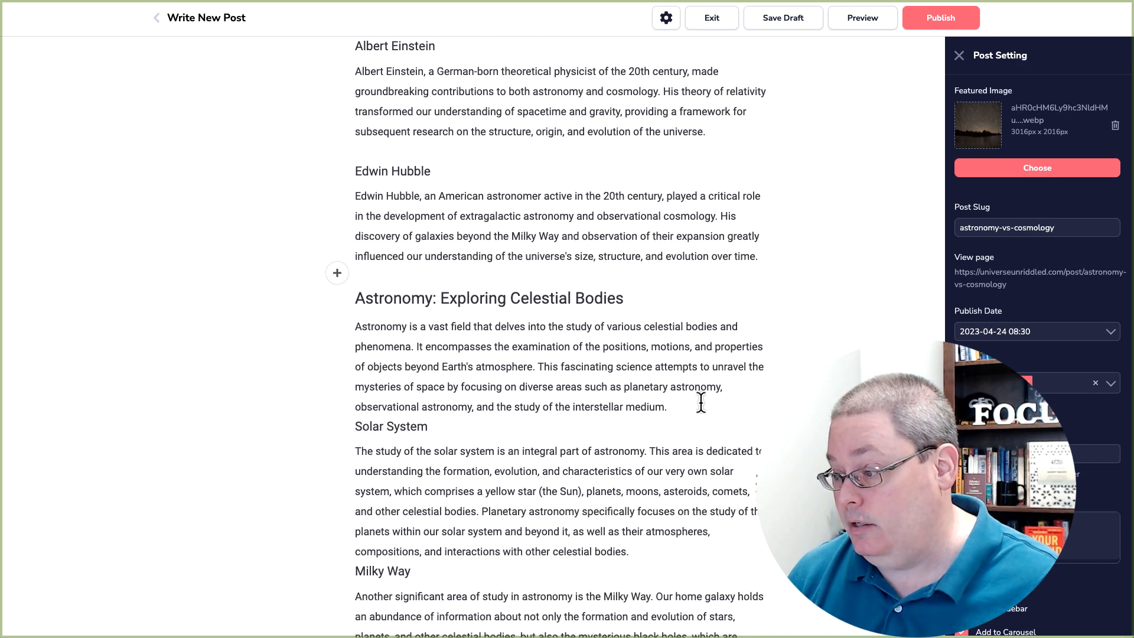
pyautogui.click(679, 407)
pyautogui.press('Return')
pyautogui.scroll(-2, 679, 407)
pyautogui.click(661, 470)
pyautogui.press('Return')
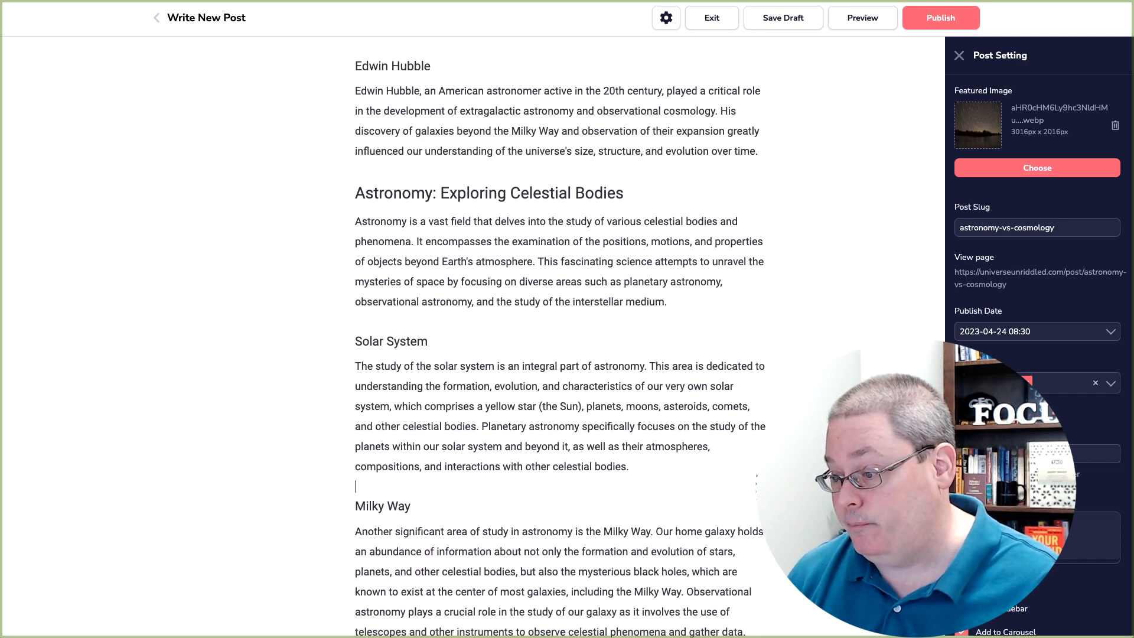
# Insert a blank line above the "Galaxy Clusters", "Individual Objects" and "Cosmology: Understanding the Universe" headings
pyautogui.scroll(-5, 658, 455)
pyautogui.click(751, 389)
pyautogui.press('Return')
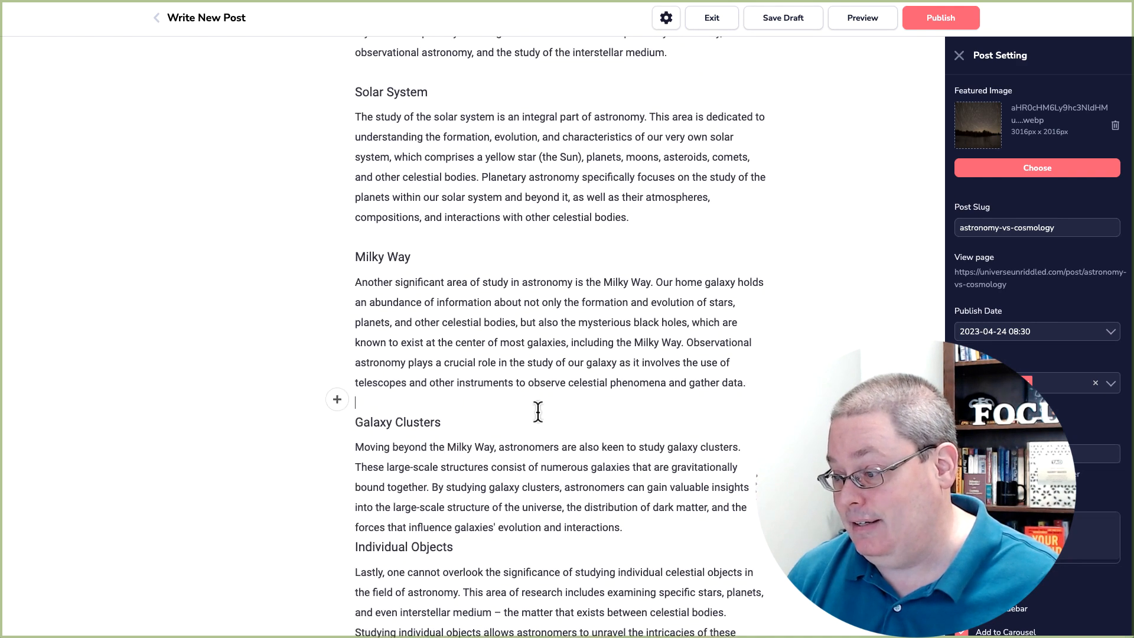
pyautogui.click(636, 532)
pyautogui.press('Return')
pyautogui.scroll(-5, 659, 508)
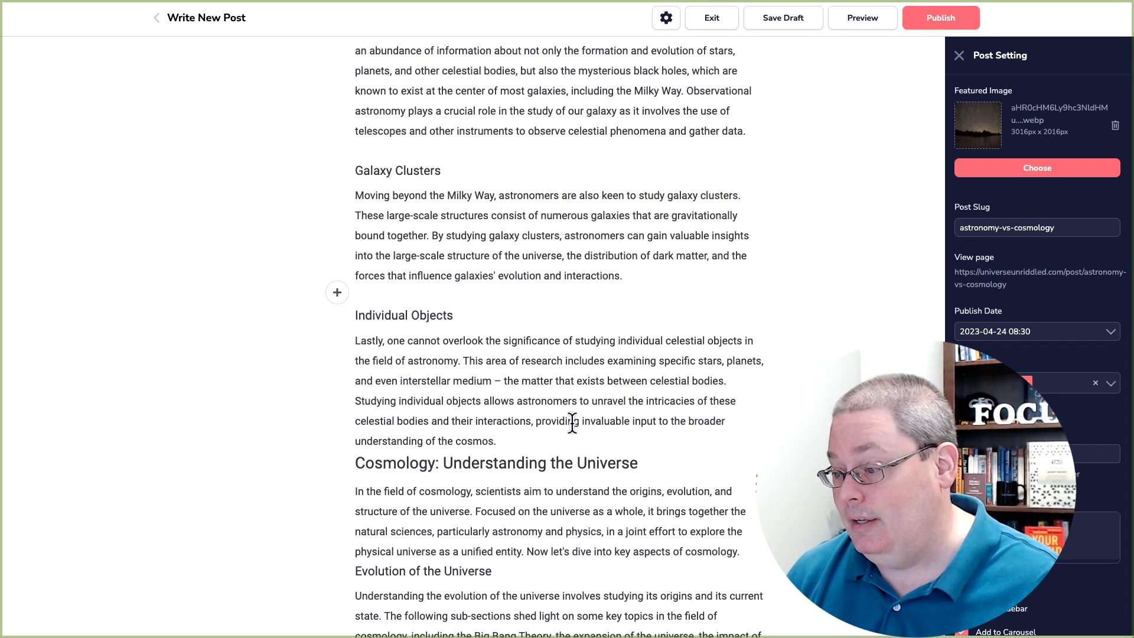
pyautogui.click(517, 441)
pyautogui.press('Return')
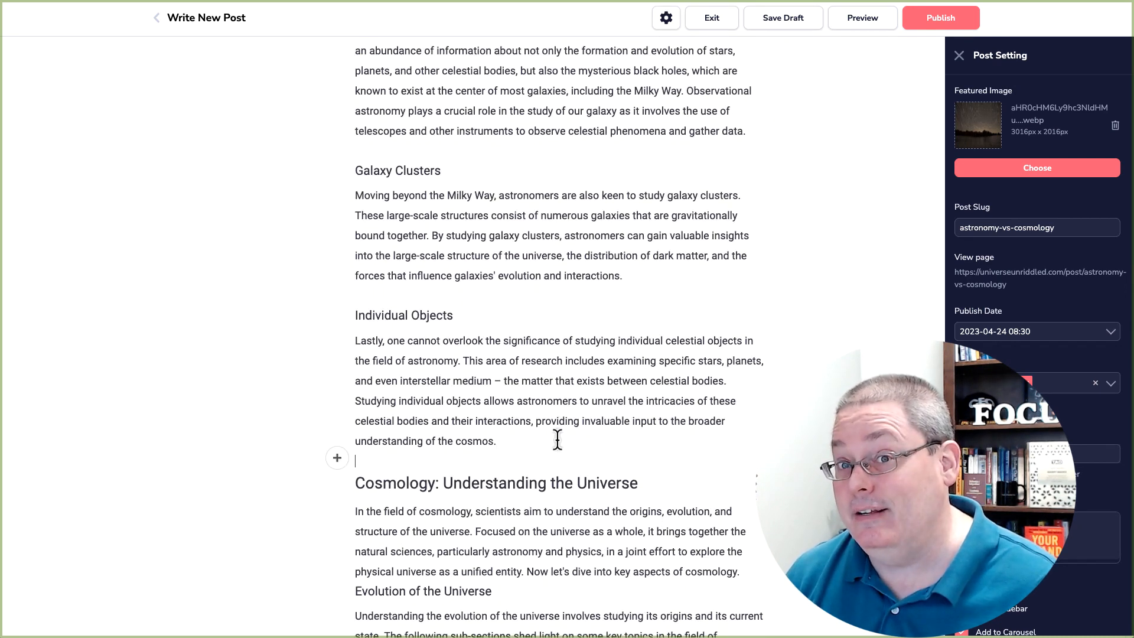
# Insert a blank line above the "Evolution of the Universe", "Big Bang Theory" and "Expansion of the Universe" subheadings
pyautogui.scroll(-2, 558, 440)
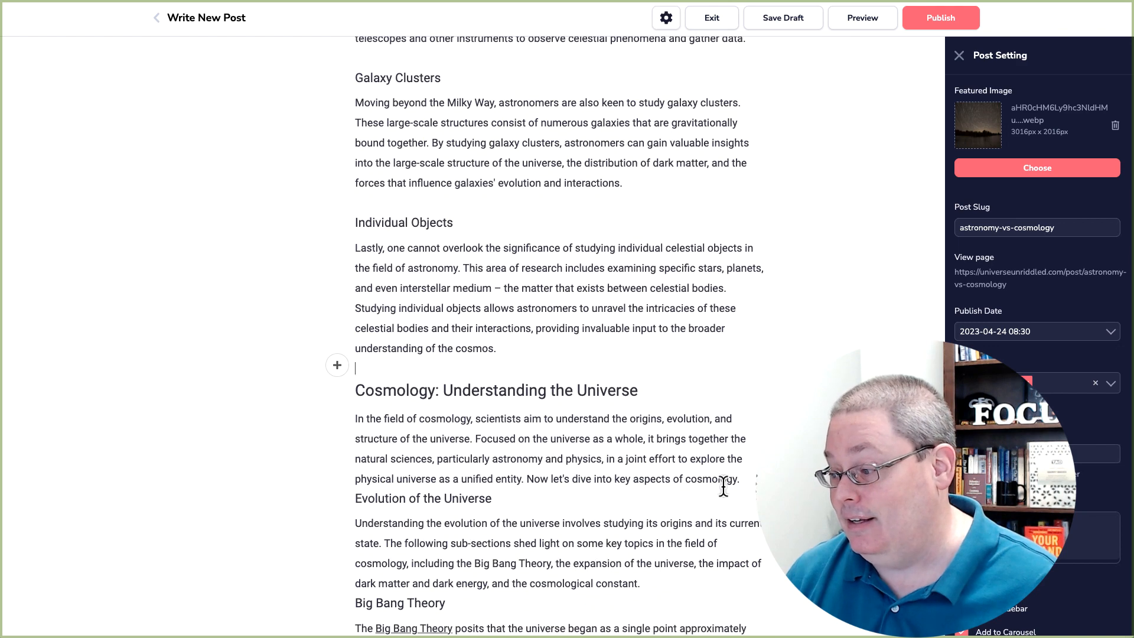
pyautogui.click(742, 480)
pyautogui.press('Return')
pyautogui.scroll(-5, 742, 479)
pyautogui.click(653, 379)
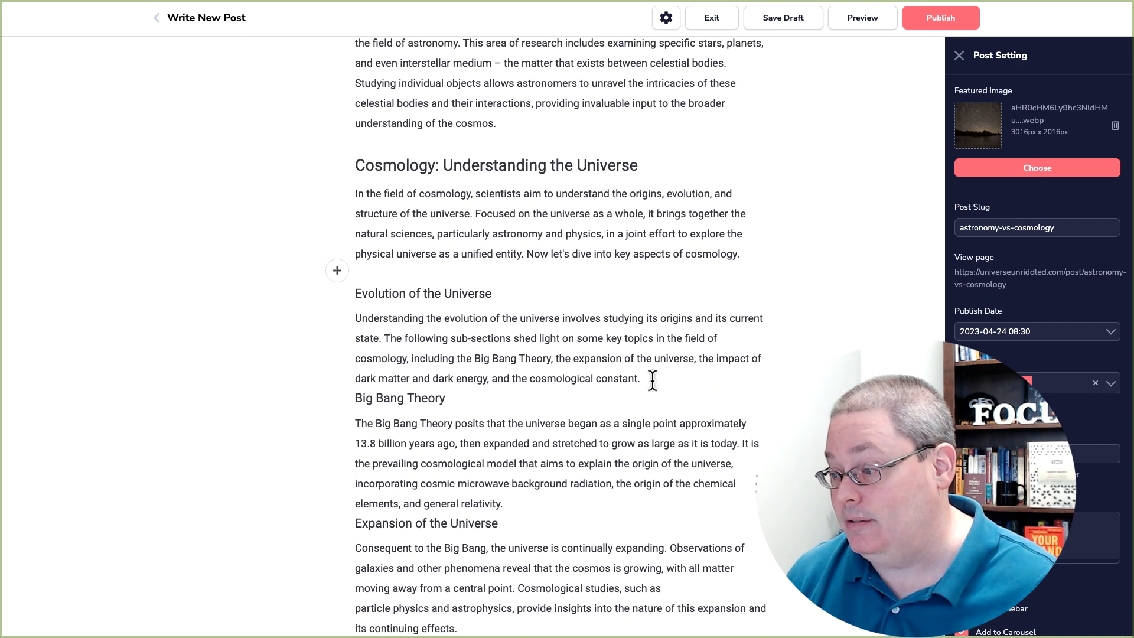
pyautogui.press('Return')
pyautogui.click(522, 497)
pyautogui.press('Return')
# Add a blank line above the "Cosmological Constant", "Largest Scales" and "Theoretical Foundations" headings
pyautogui.scroll(-5, 594, 436)
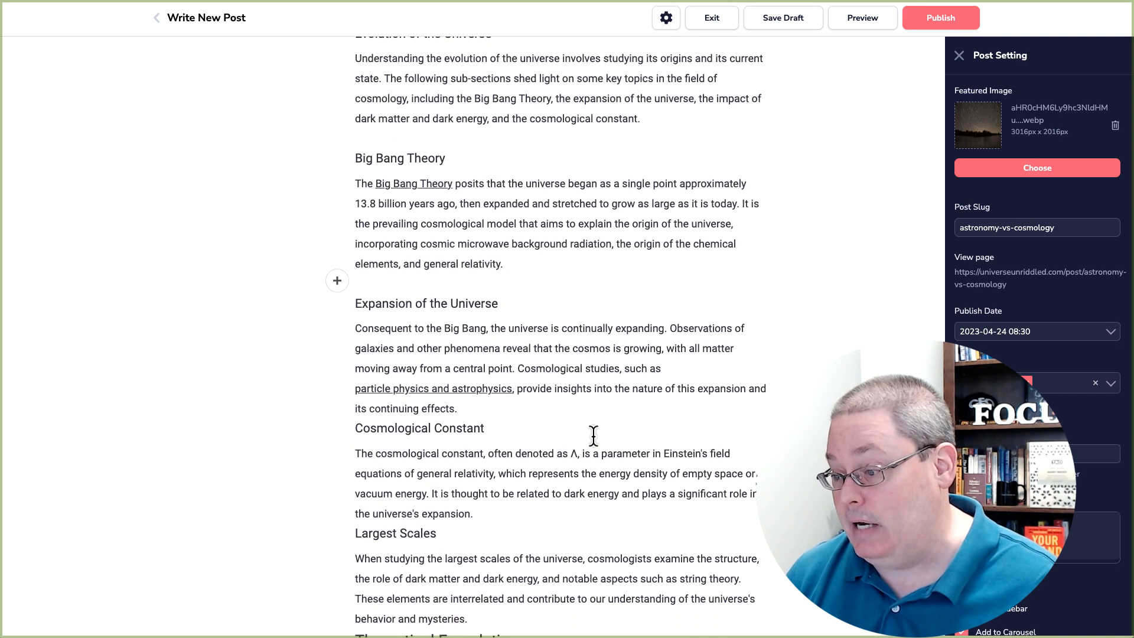
pyautogui.click(505, 403)
pyautogui.press('Return')
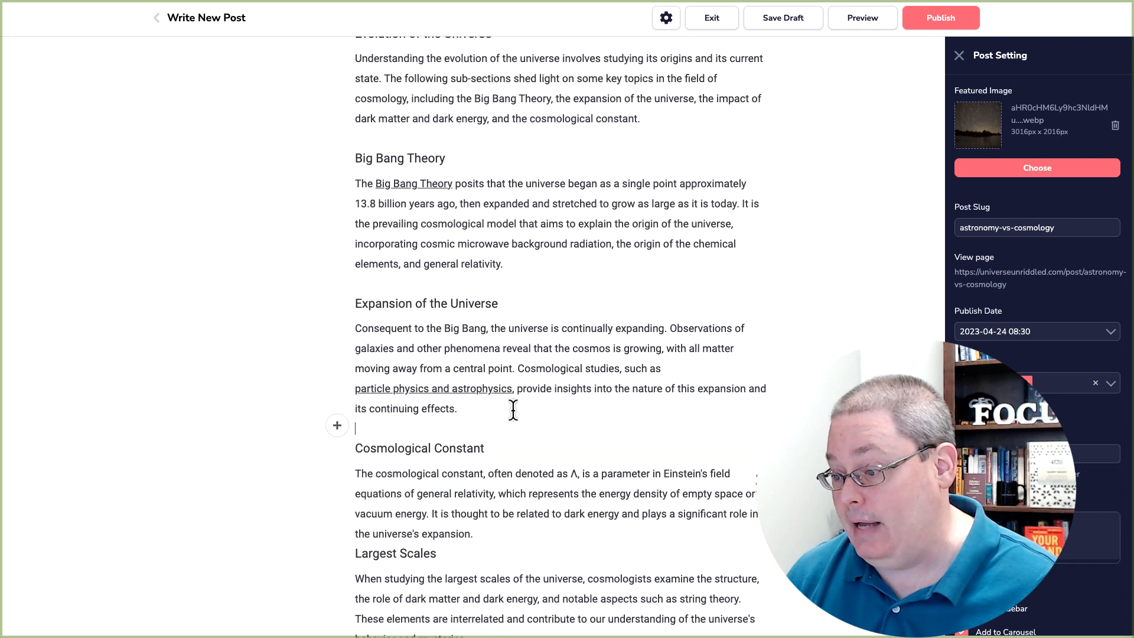
pyautogui.click(511, 538)
pyautogui.press('Return')
pyautogui.scroll(-5, 608, 458)
pyautogui.click(517, 431)
pyautogui.press('Return')
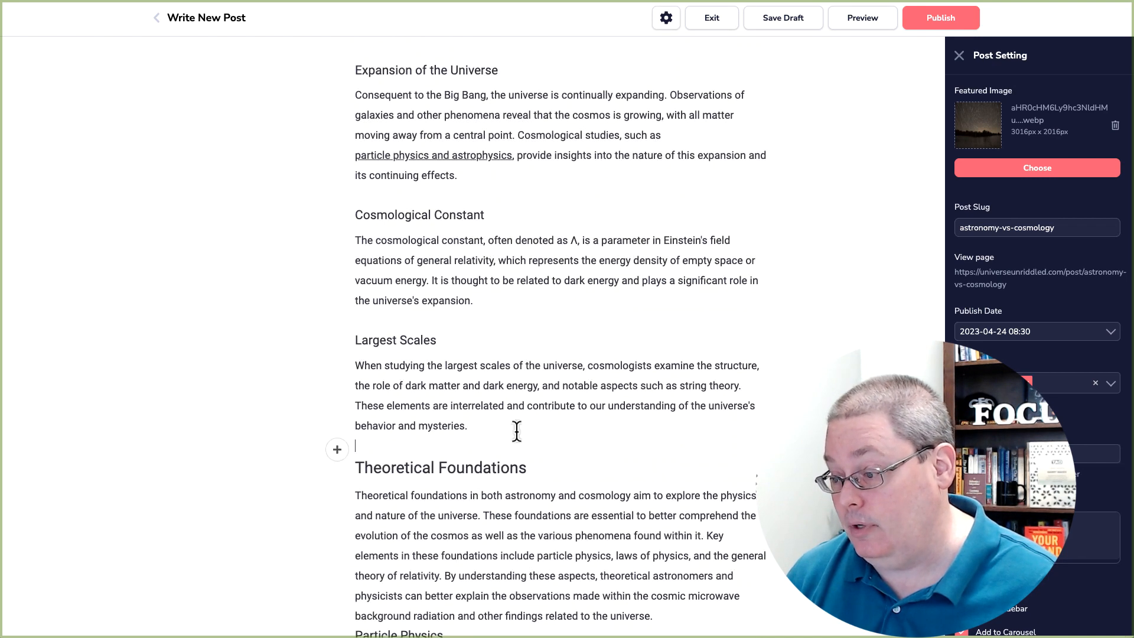
# Add a blank line above the "Particle Physics" and "Laws of Physics" subheadings in the Theoretical Foundations section
pyautogui.scroll(-3, 585, 429)
pyautogui.click(660, 509)
pyautogui.press('Return')
pyautogui.scroll(-8, 659, 509)
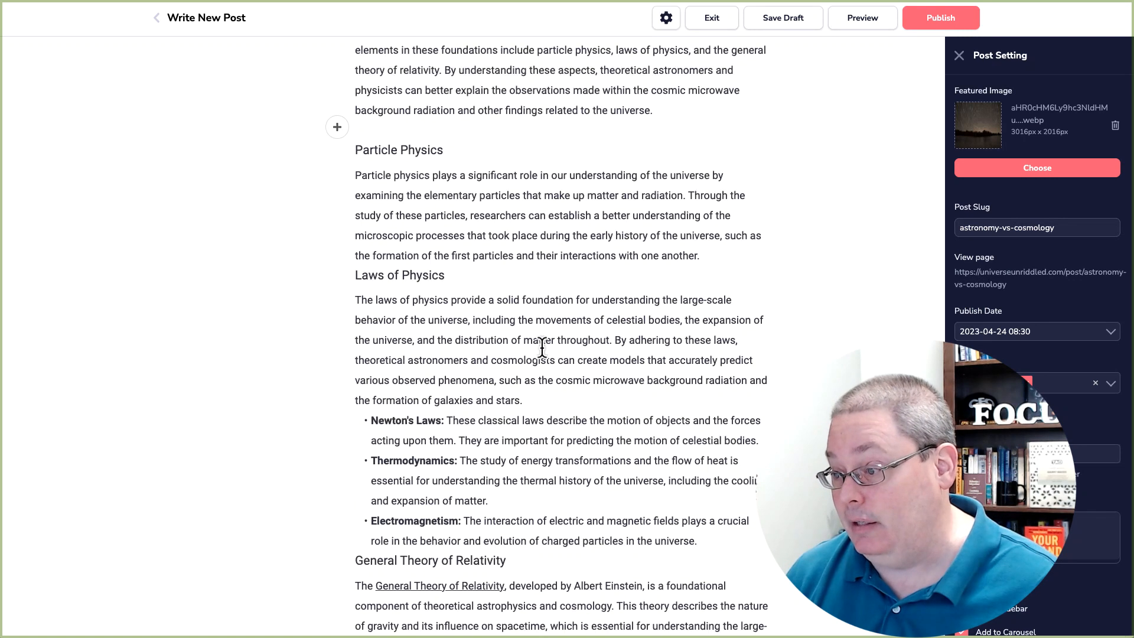
pyautogui.click(706, 255)
pyautogui.press('Return')
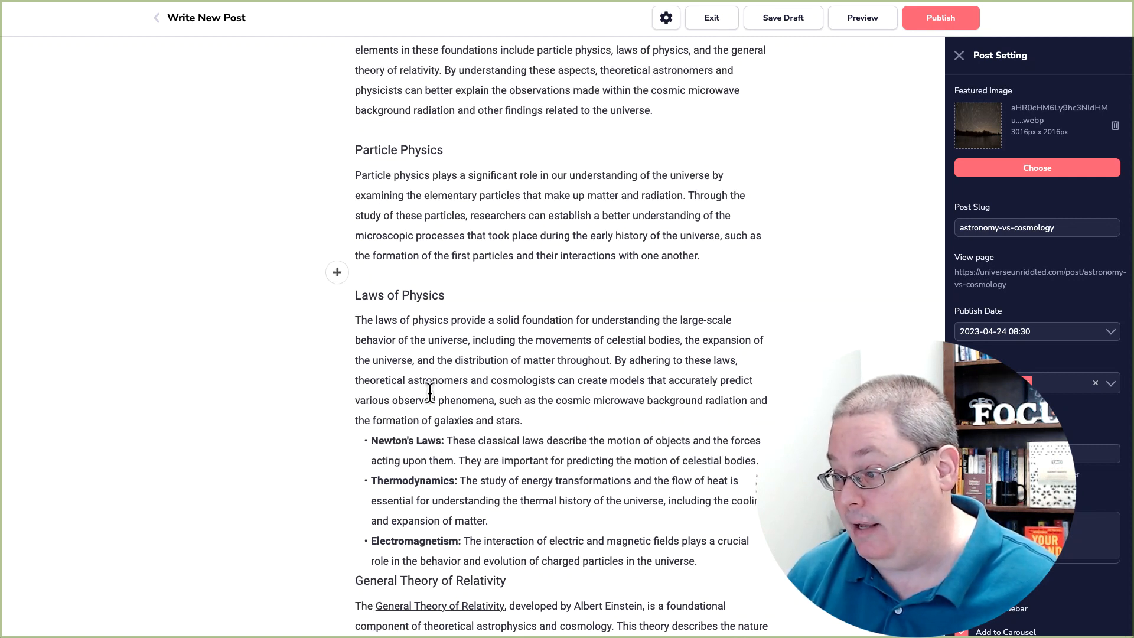
# Split the Laws of Physics paragraph before "By adhering to these laws", leaving a blank line between the two parts
pyautogui.click(615, 360)
pyautogui.press('Return')
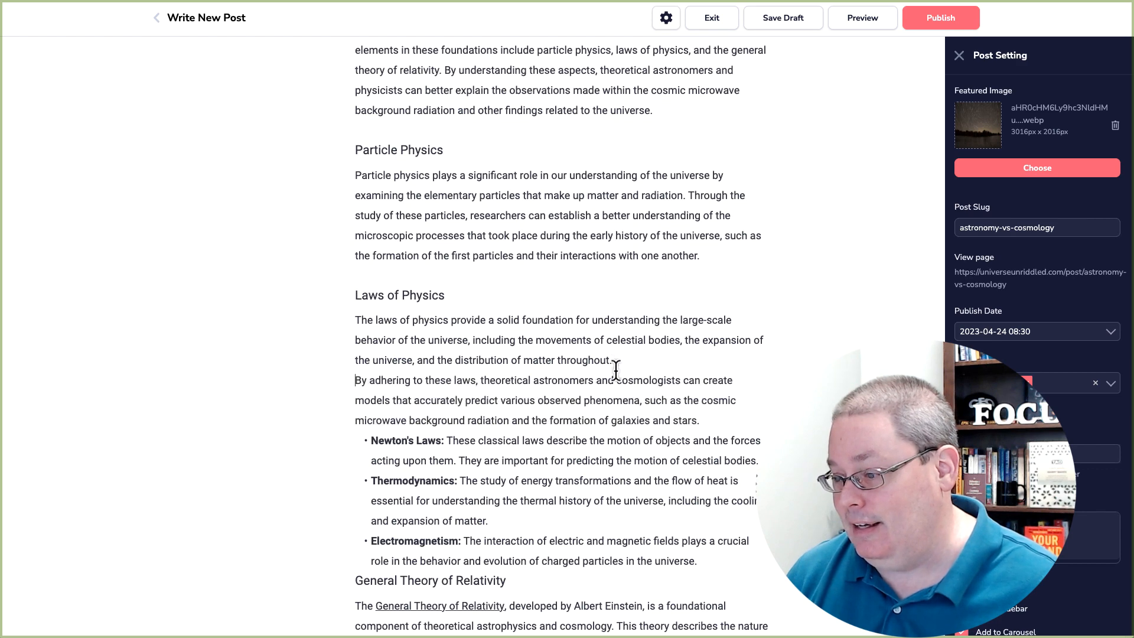
pyautogui.press('Return')
# Insert a blank line above and below the bulleted list that runs from Newton's Laws to Electromagnetism
pyautogui.click(706, 444)
pyautogui.press('Return')
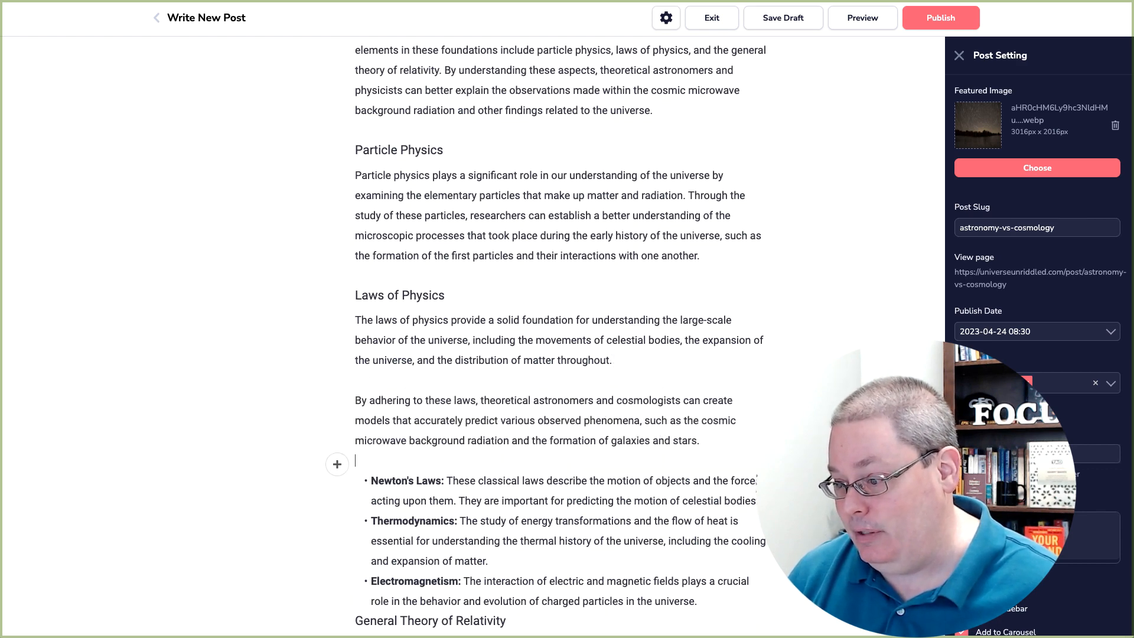
pyautogui.scroll(-2, 538, 461)
pyautogui.click(717, 503)
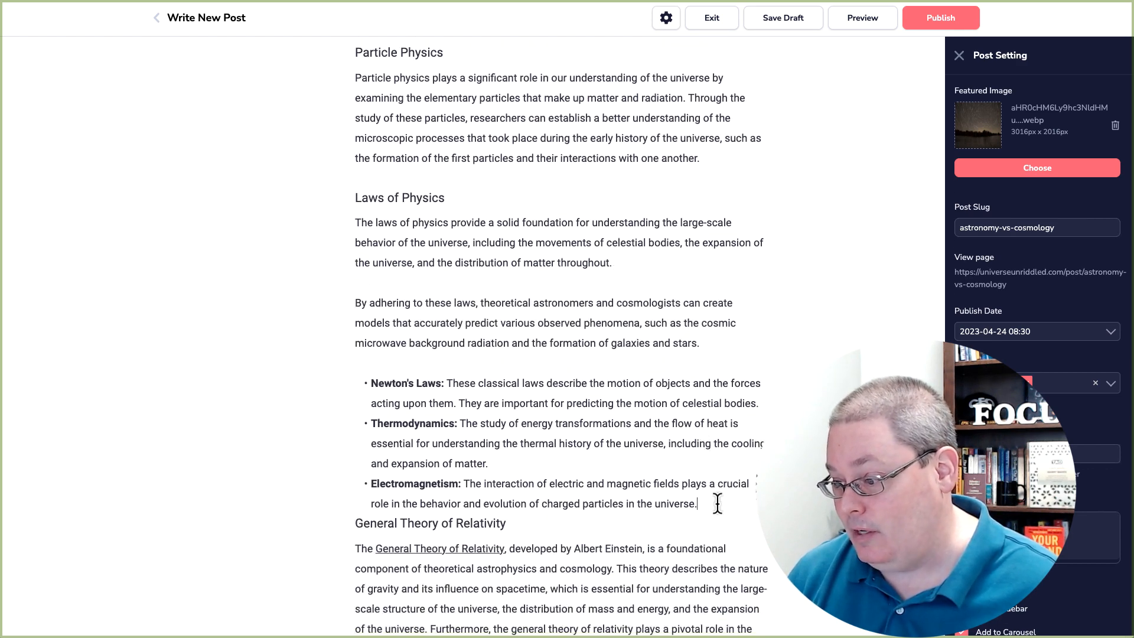
pyautogui.press('Return')
pyautogui.press('Return')
# Insert a blank line above the "Observational Techniques and Instruments" and "Earth's Atmosphere" headings
pyautogui.scroll(-5, 706, 499)
pyautogui.click(625, 343)
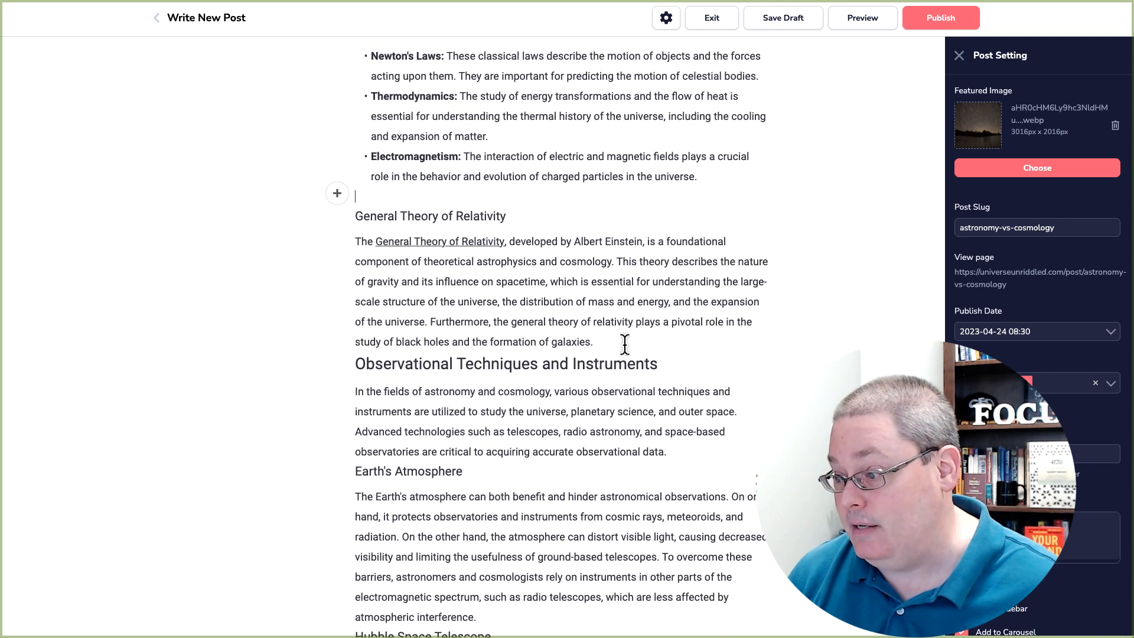
pyautogui.press('Return')
pyautogui.scroll(-1, 644, 360)
pyautogui.click(683, 390)
pyautogui.press('Return')
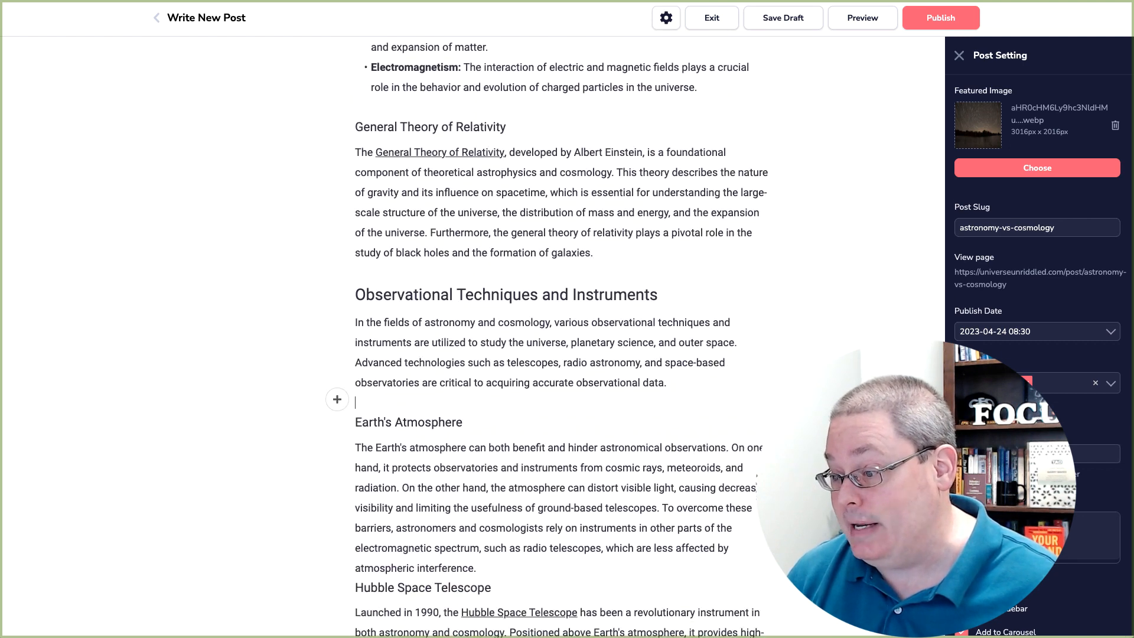
# Insert a blank line above the "Hubble Space Telescope" and "Giant Magellan Telescope" subheadings
pyautogui.scroll(-2, 522, 401)
pyautogui.click(514, 437)
pyautogui.press('Return')
pyautogui.scroll(-3, 513, 437)
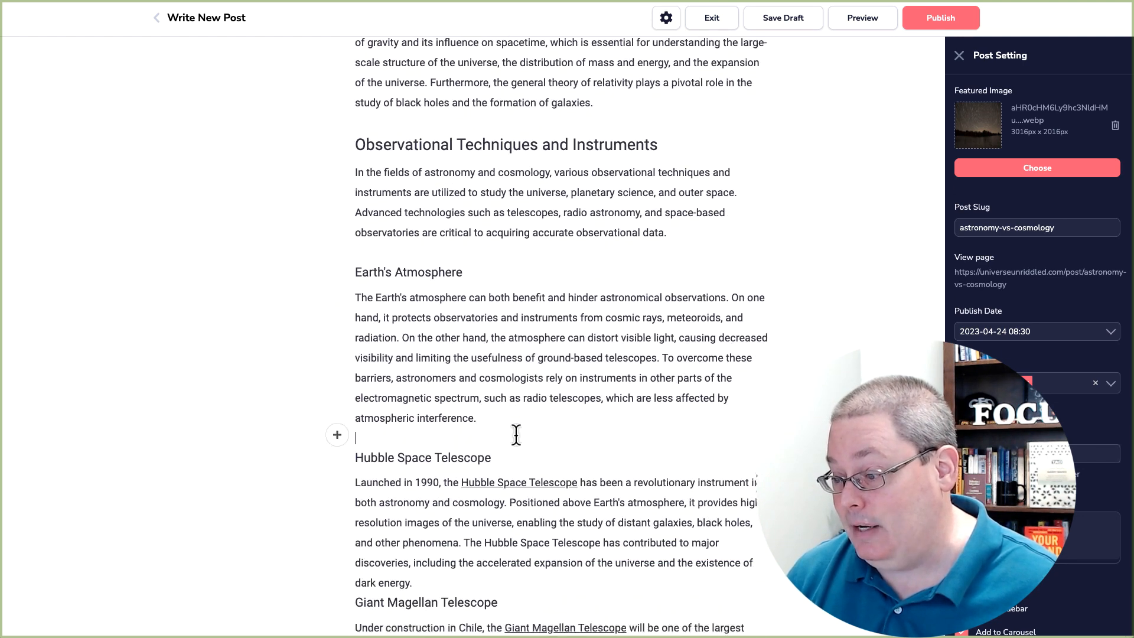
pyautogui.press('Return')
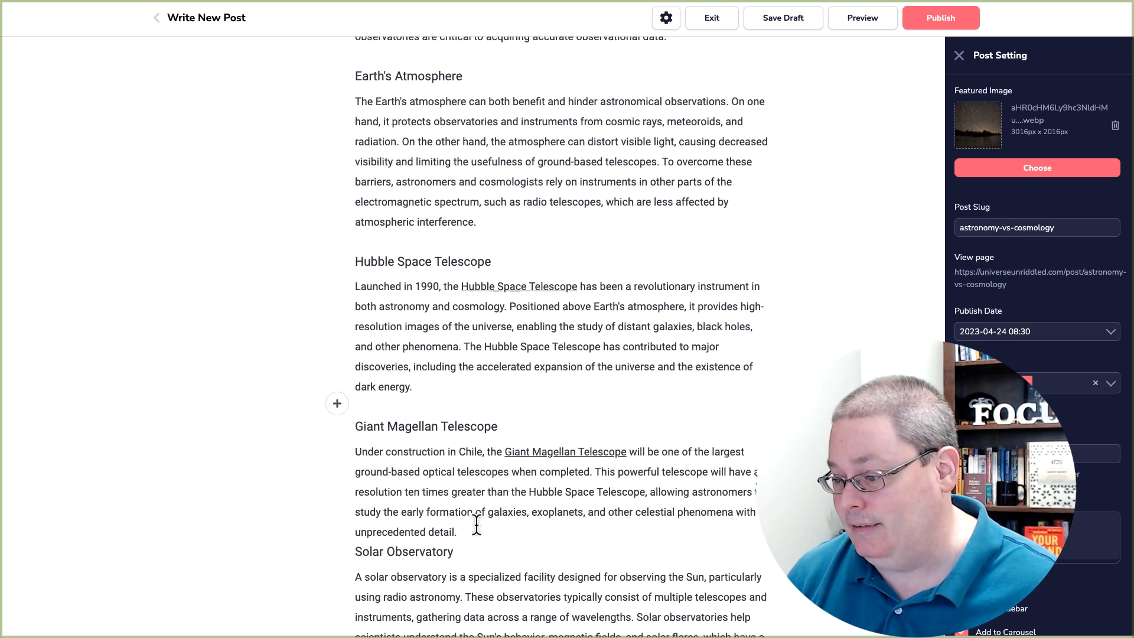
# Insert a blank line above the "Solar Observatory" subheading and the "Key Discoveries and Developments" heading
pyautogui.scroll(-2, 477, 502)
pyautogui.click(478, 443)
pyautogui.press('Return')
pyautogui.scroll(-2, 620, 461)
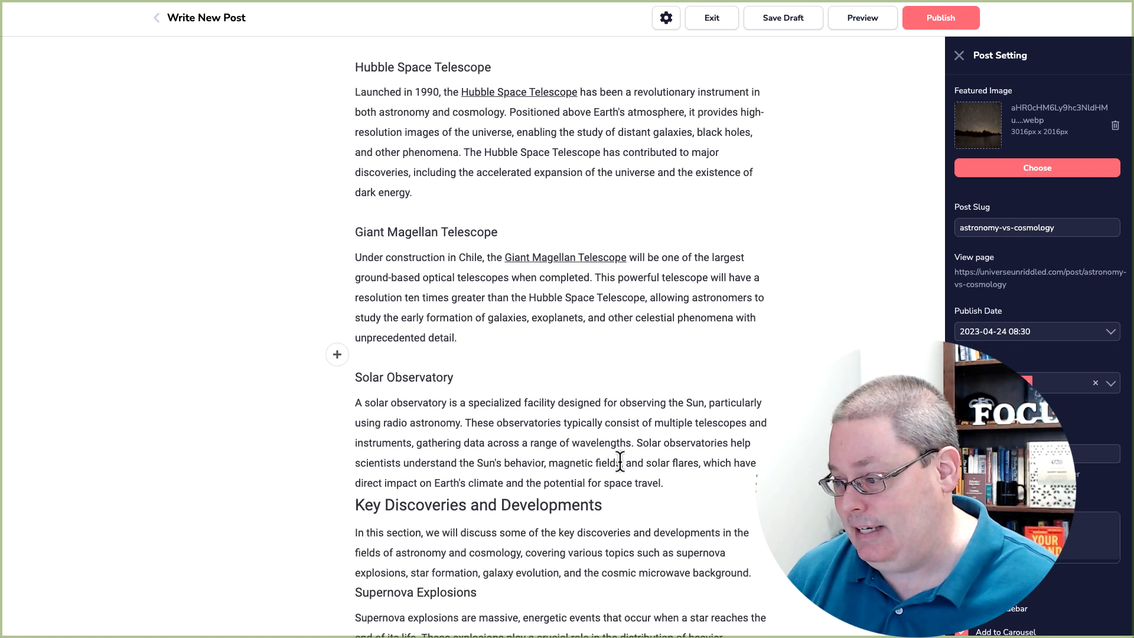
pyautogui.click(672, 489)
pyautogui.press('Return')
pyautogui.scroll(-3, 668, 487)
pyautogui.scroll(-1, 668, 487)
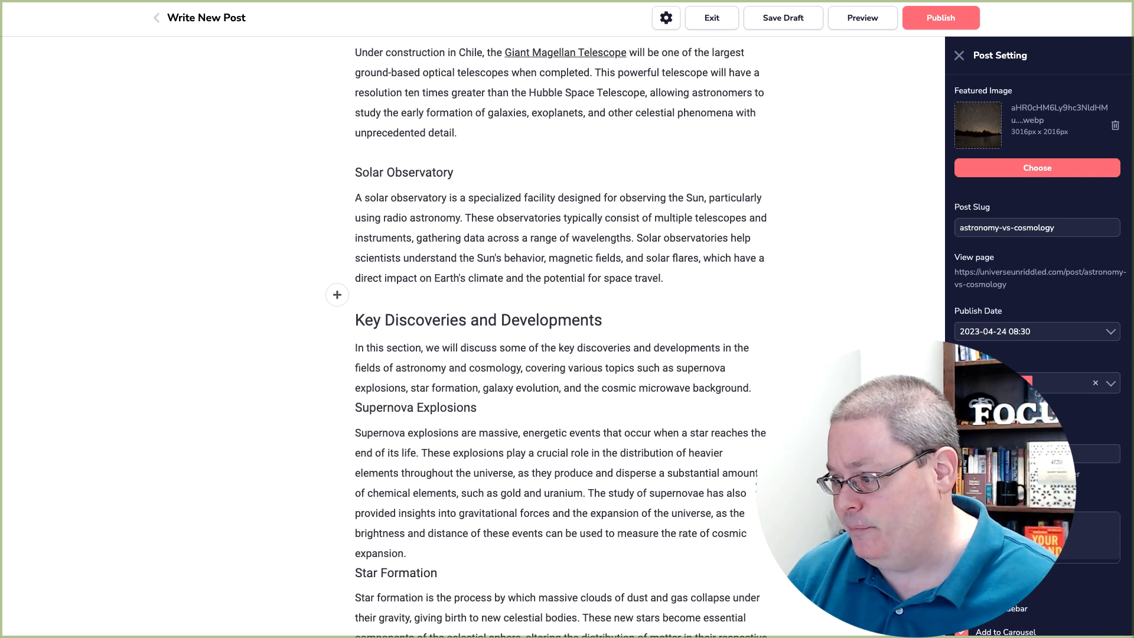
# Insert a blank line above the "Supernova Explosions" and "Star Formation" subheadings
pyautogui.click(753, 390)
pyautogui.press('Return')
pyautogui.scroll(-2, 565, 413)
pyautogui.click(436, 470)
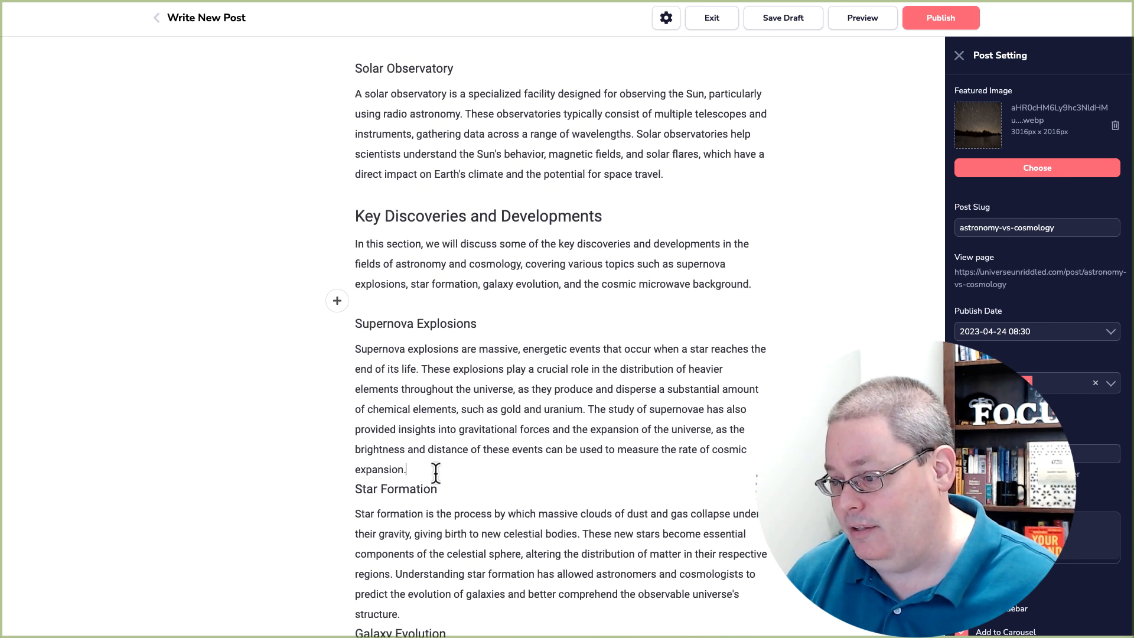
pyautogui.press('Return')
pyautogui.scroll(-2, 435, 471)
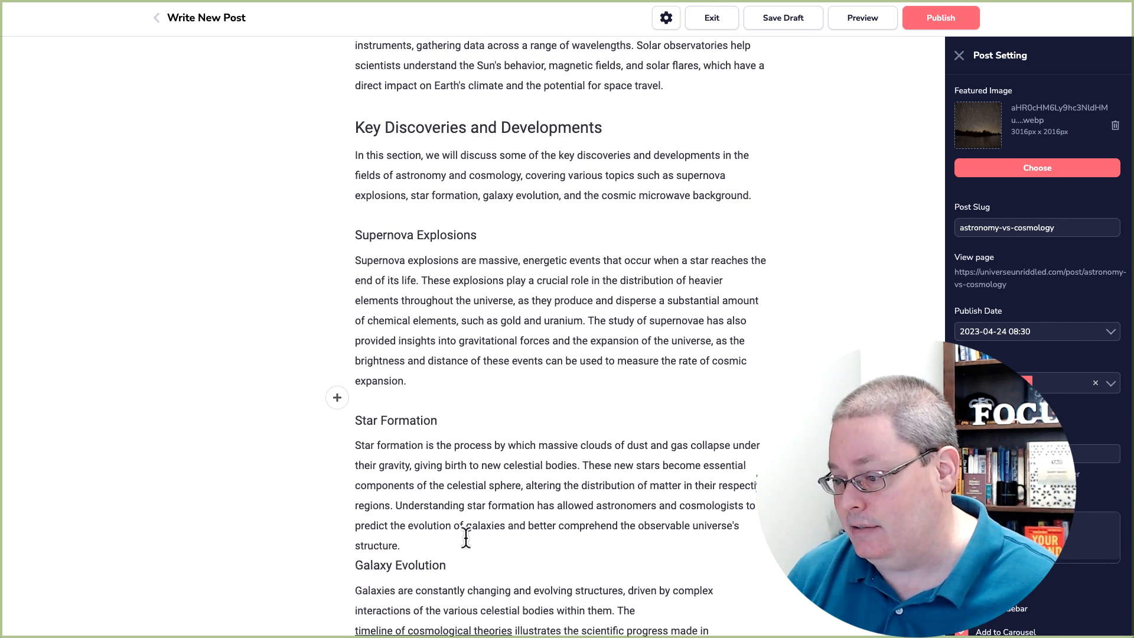
# Insert a blank line above the "Galaxy Evolution" and "Cosmic Microwave Background" subheadings
pyautogui.click(452, 543)
pyautogui.press('Return')
pyautogui.scroll(-4, 452, 544)
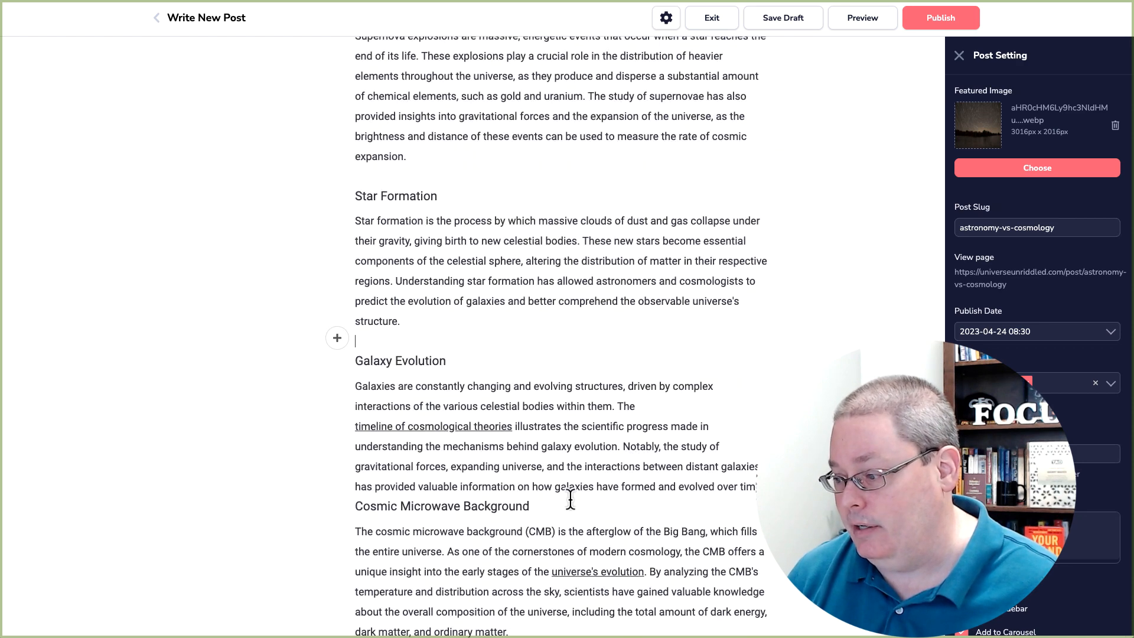
pyautogui.click(766, 488)
pyautogui.press('Return')
pyautogui.scroll(-6, 566, 516)
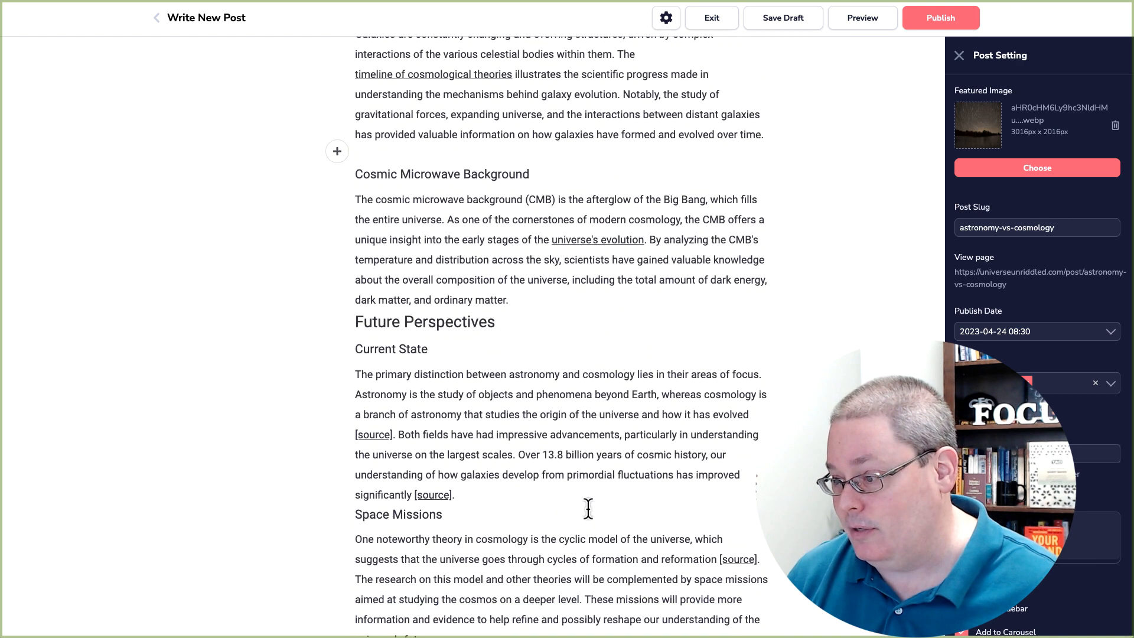
# Insert a blank line above the "Future Perspectives" heading and the "Current State" and "Space Missions" subheadings
pyautogui.click(515, 301)
pyautogui.press('Return')
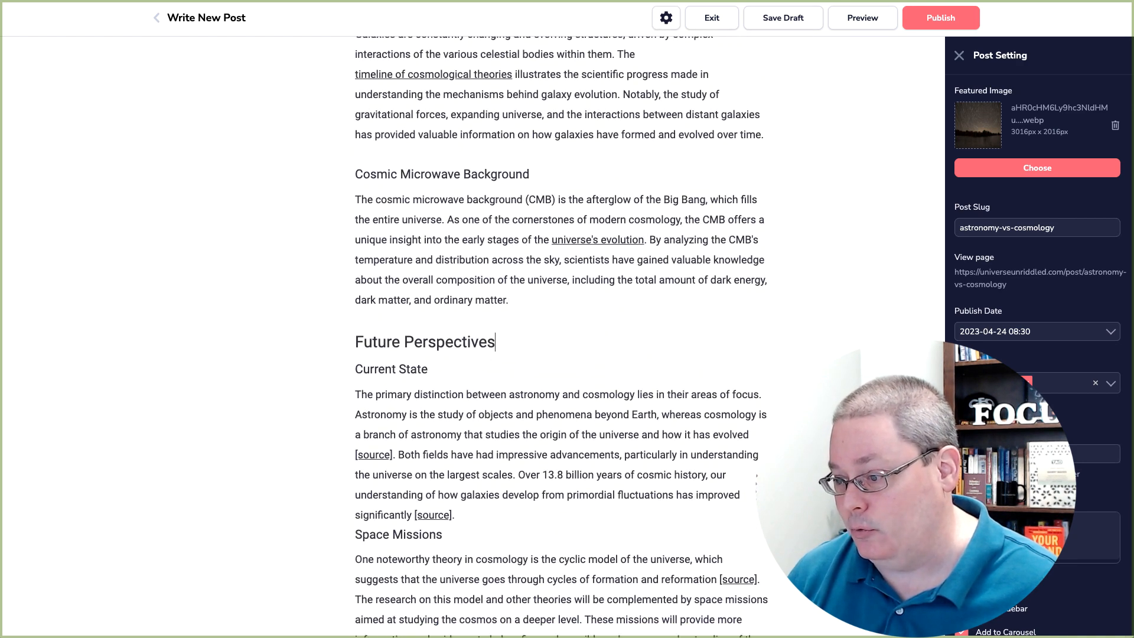
pyautogui.press('Return')
pyautogui.click(481, 531)
pyautogui.press('Return')
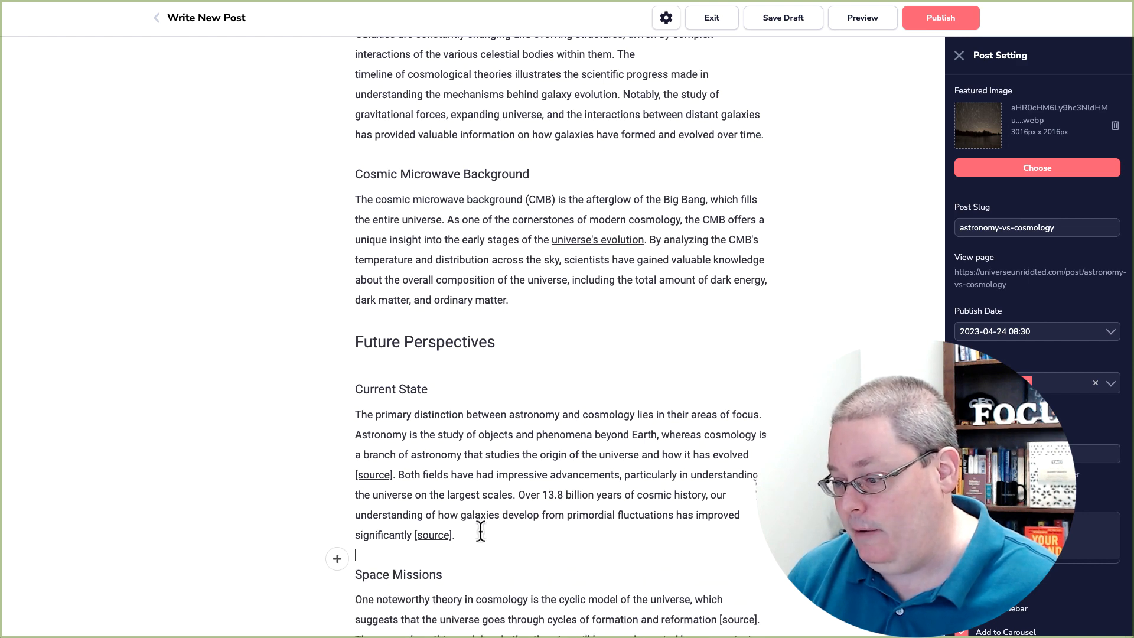
# Insert a blank line above the "Upcoming Telescopes" subheading and the closing paragraph that starts with "In conclusion"
pyautogui.scroll(-4, 481, 532)
pyautogui.click(448, 458)
pyautogui.press('Return')
pyautogui.scroll(-1, 547, 457)
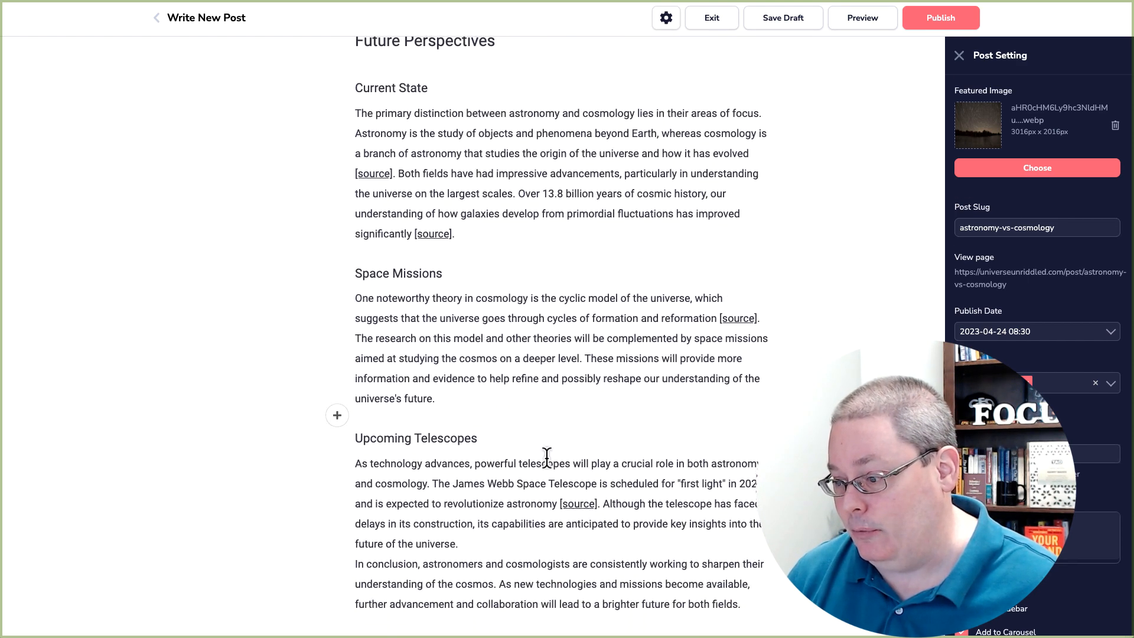
pyautogui.click(483, 543)
pyautogui.press('Return')
pyautogui.scroll(-1, 549, 508)
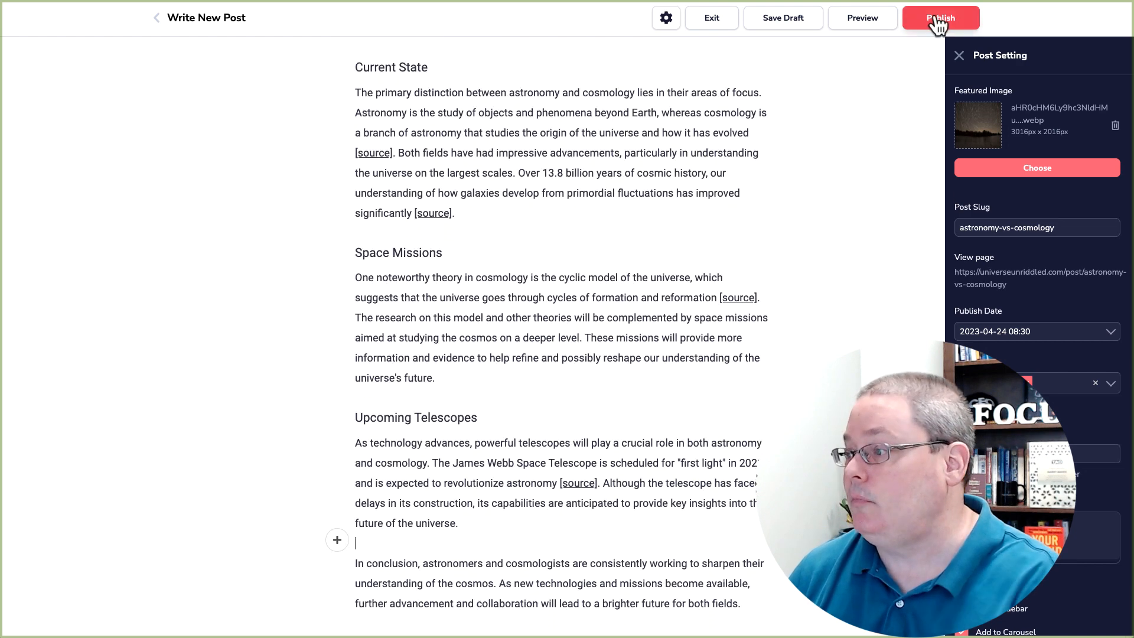
# Save the post as a draft and exit the post editor
pyautogui.click(798, 24)
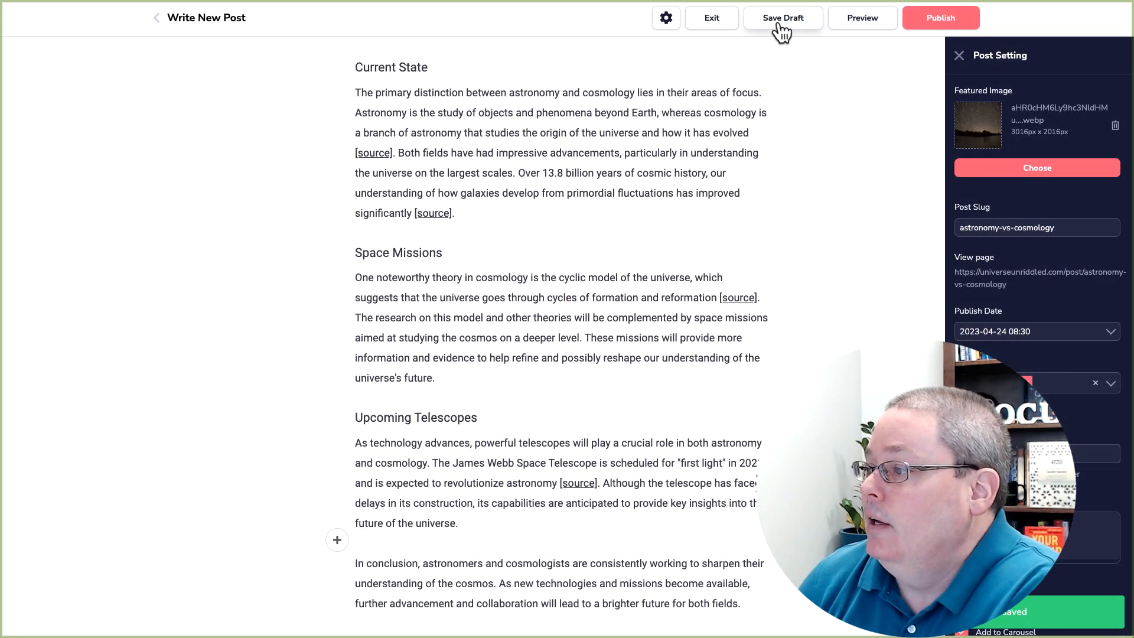
pyautogui.click(712, 18)
pyautogui.click(608, 355)
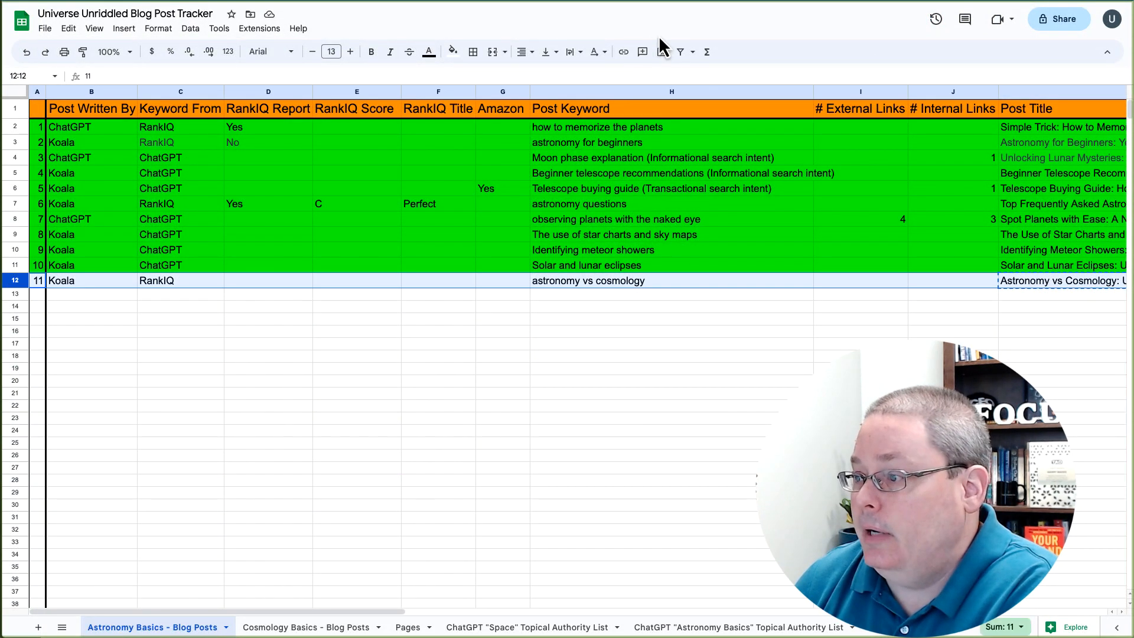
# In the Universe Unriddled Blog Post Tracker spreadsheet, fill the "astronomy vs cosmology" row with yellow
pyautogui.click(454, 53)
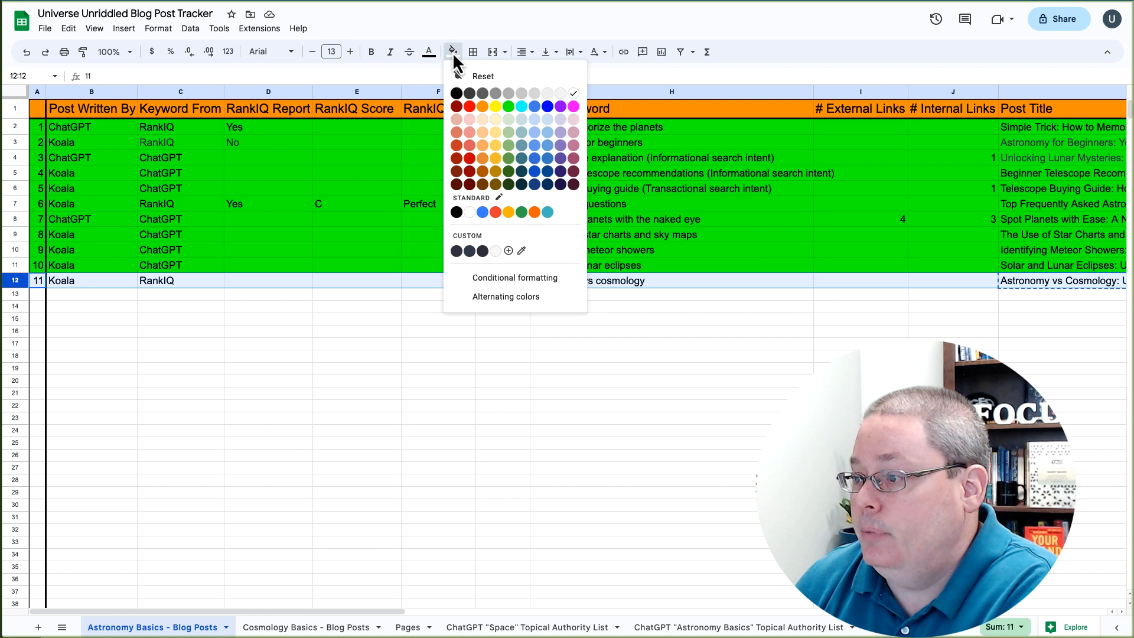
pyautogui.click(496, 108)
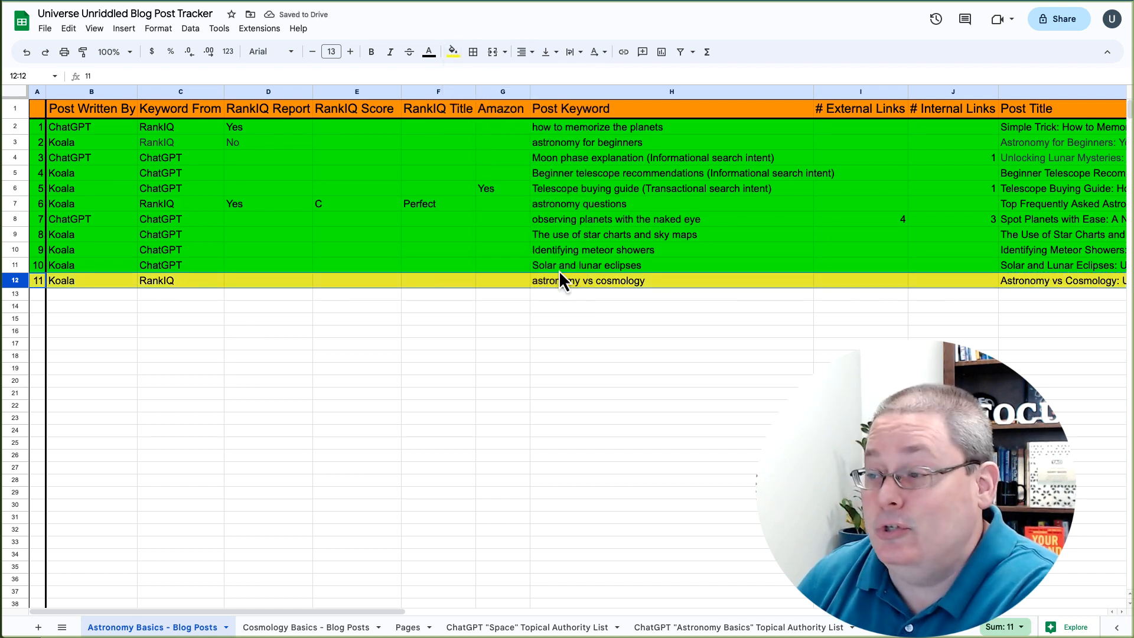
pyautogui.click(247, 281)
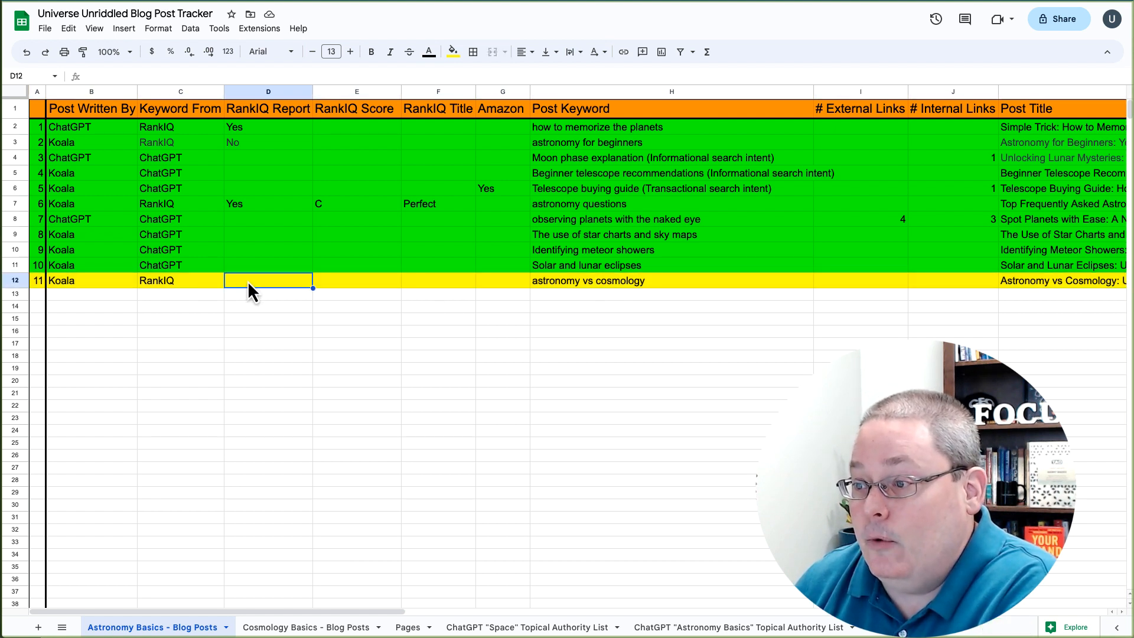
pyautogui.click(339, 282)
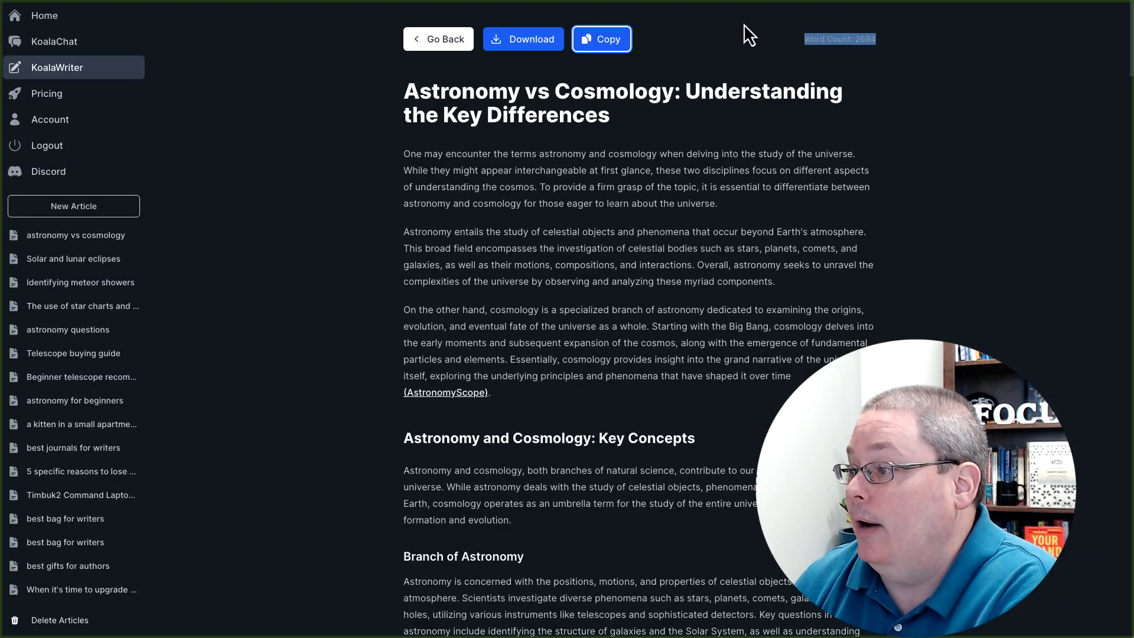
# Copy the finished article from KoalaWriter and paste it into RankIQ's Content Optimizer for "astronomy vs cosmology"
pyautogui.click(608, 49)
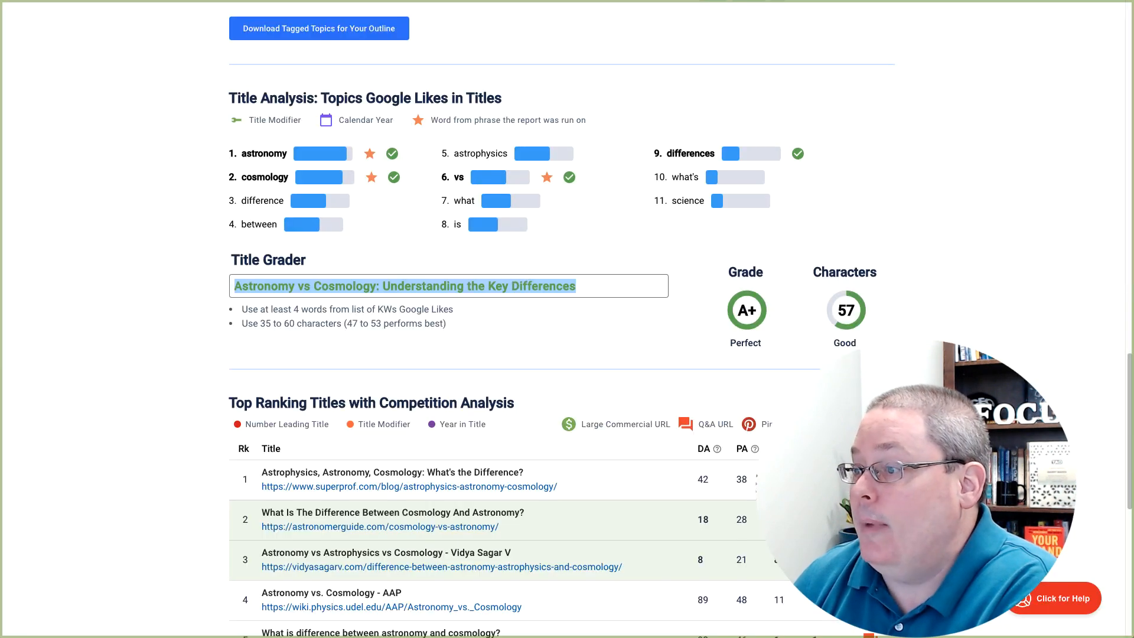
pyautogui.scroll(10, 168, 456)
pyautogui.scroll(2, 167, 455)
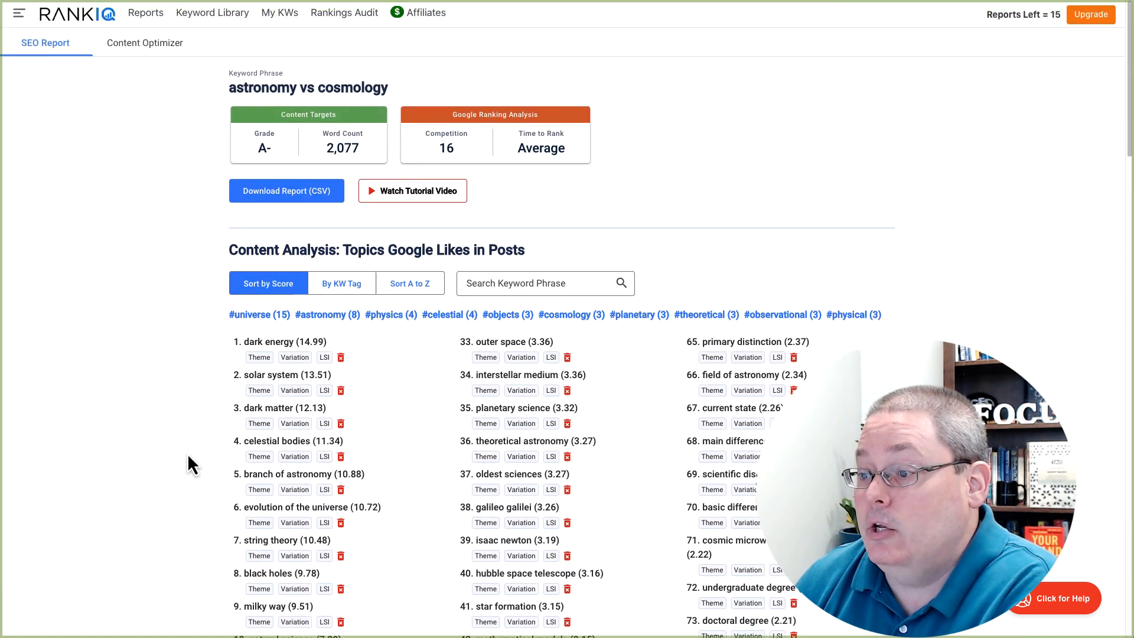
pyautogui.moveTo(228, 253); pyautogui.dragTo(526, 244)
pyautogui.click(530, 243)
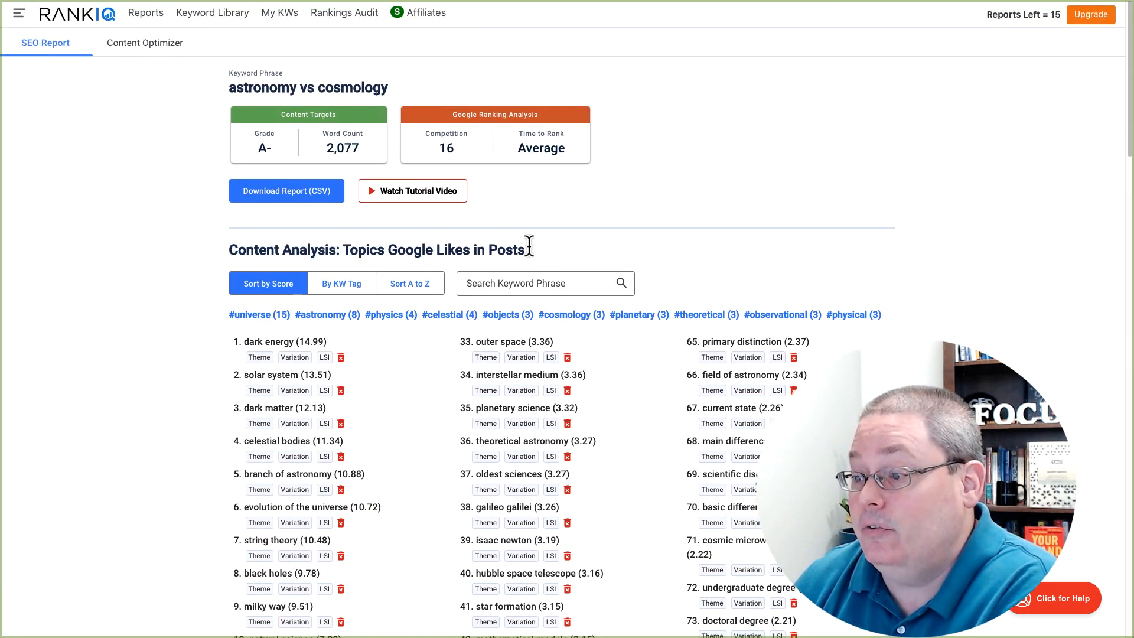
pyautogui.moveTo(199, 257); pyautogui.dragTo(535, 248)
pyautogui.click(555, 247)
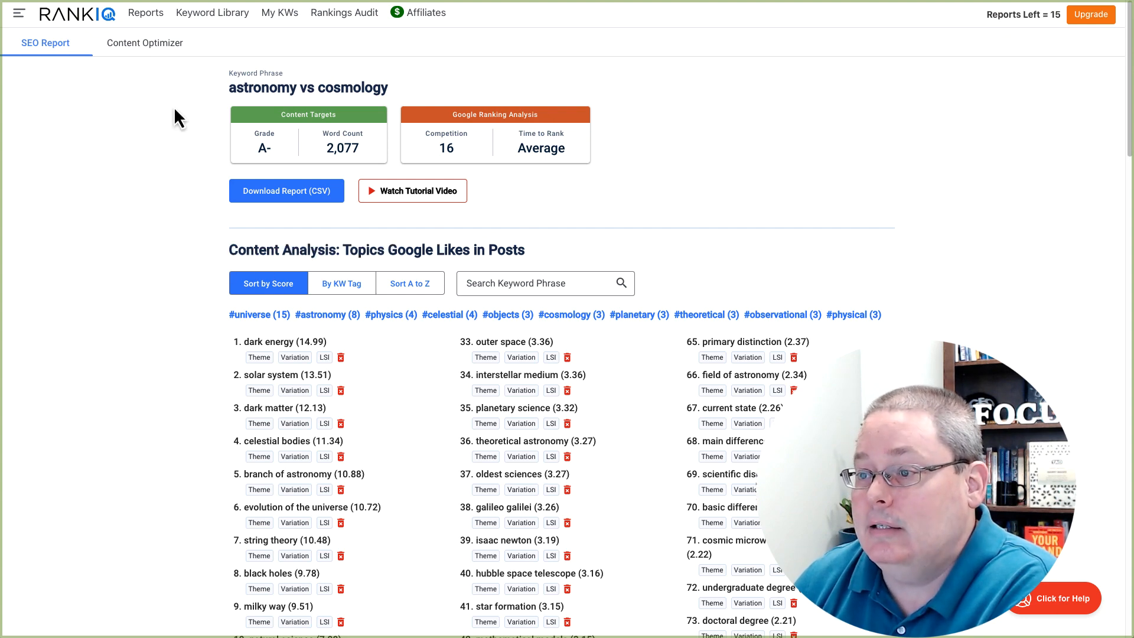
pyautogui.click(155, 53)
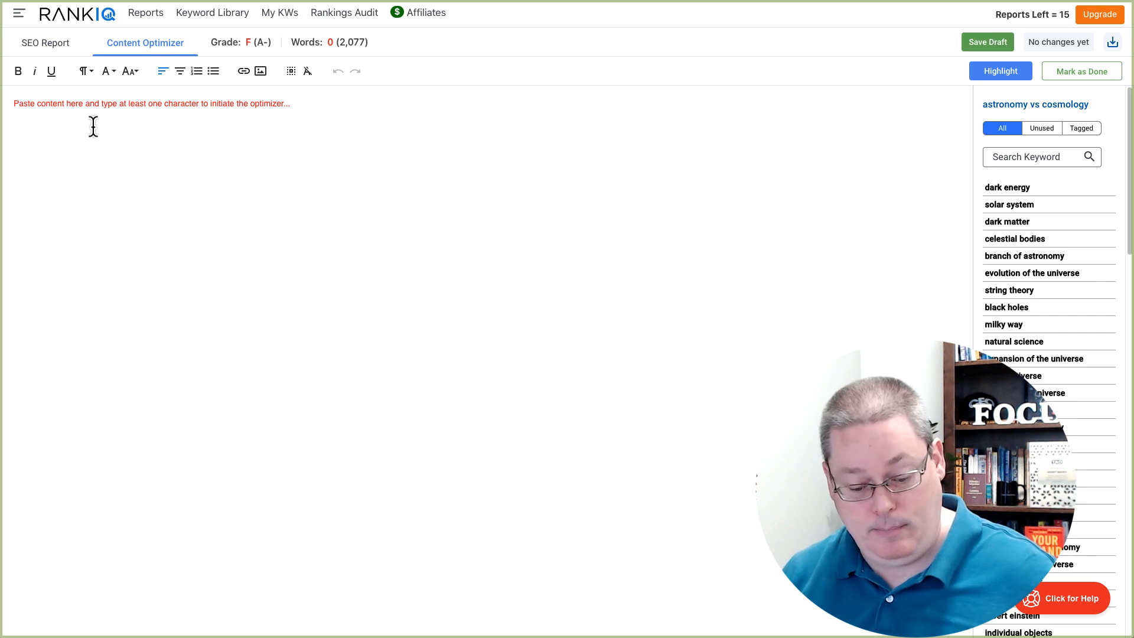
pyautogui.hotkey('ctrl', 'v')
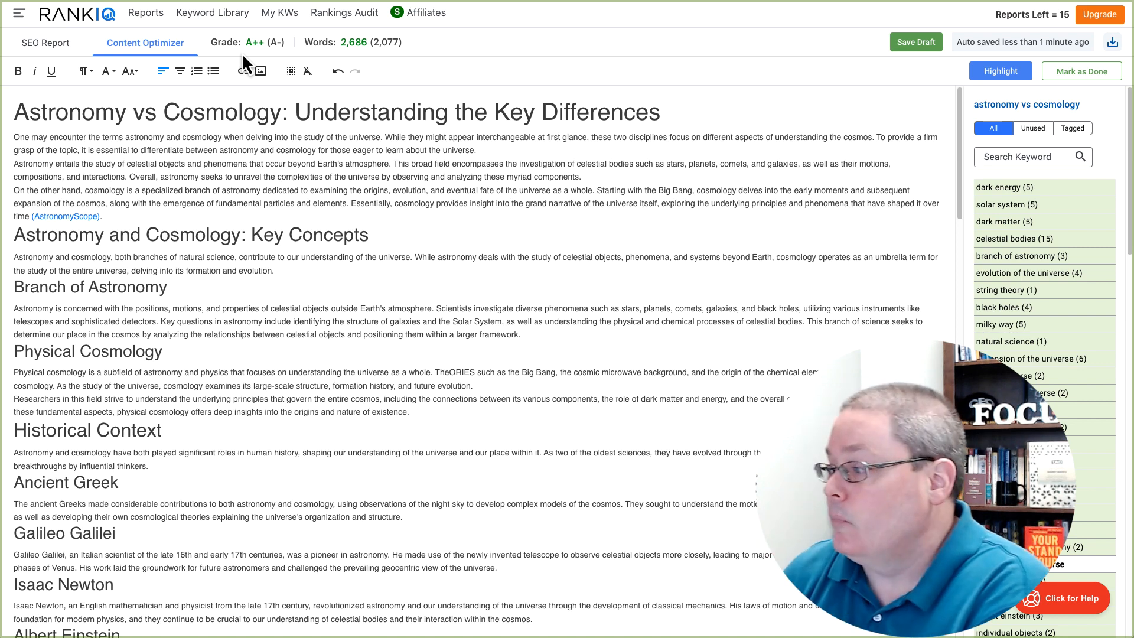
# Look through the optimizer's keyword list, filter it to unused terms and examine entries from "physics of the universe" to "nature of things"
pyautogui.scroll(-5, 1067, 318)
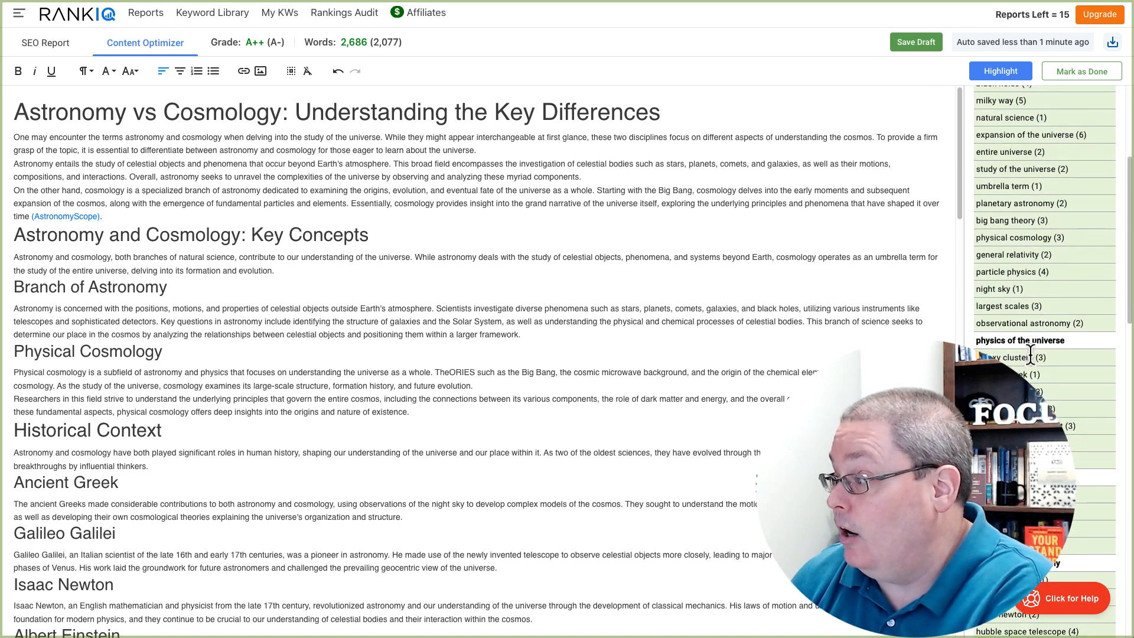
pyautogui.scroll(5, 1057, 274)
pyautogui.scroll(-10, 1026, 272)
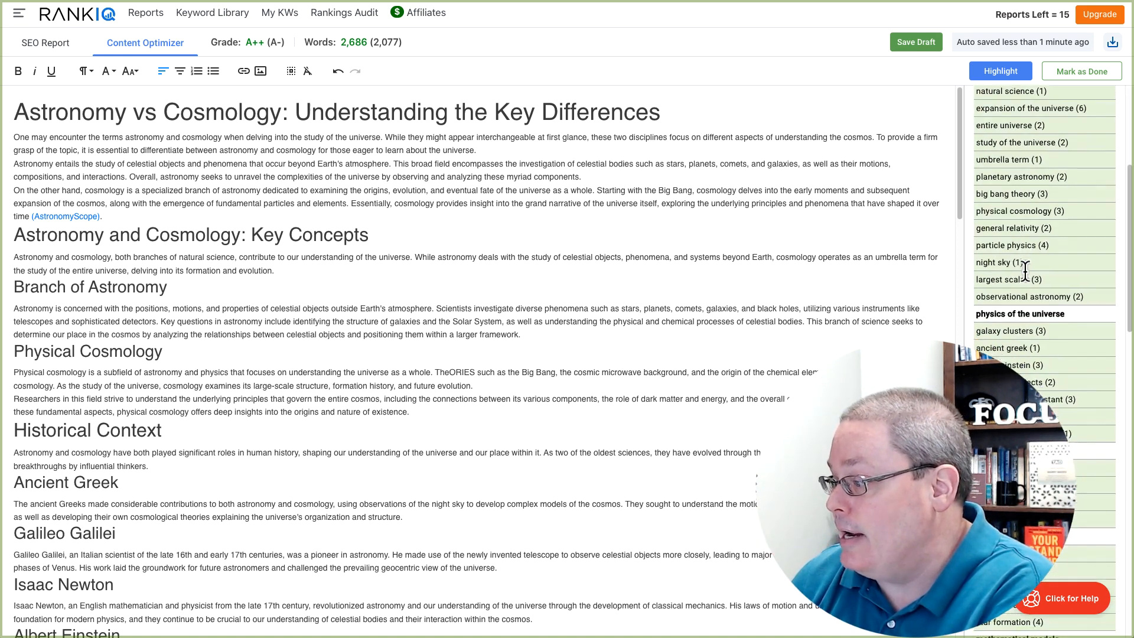
pyautogui.scroll(10, 1026, 271)
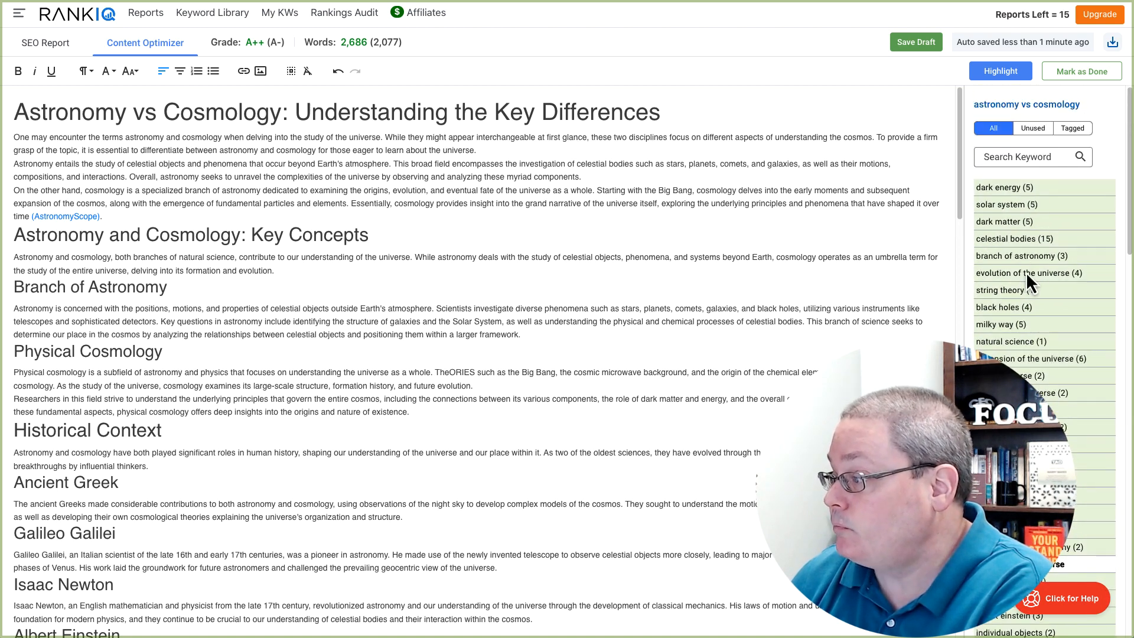
pyautogui.click(1033, 131)
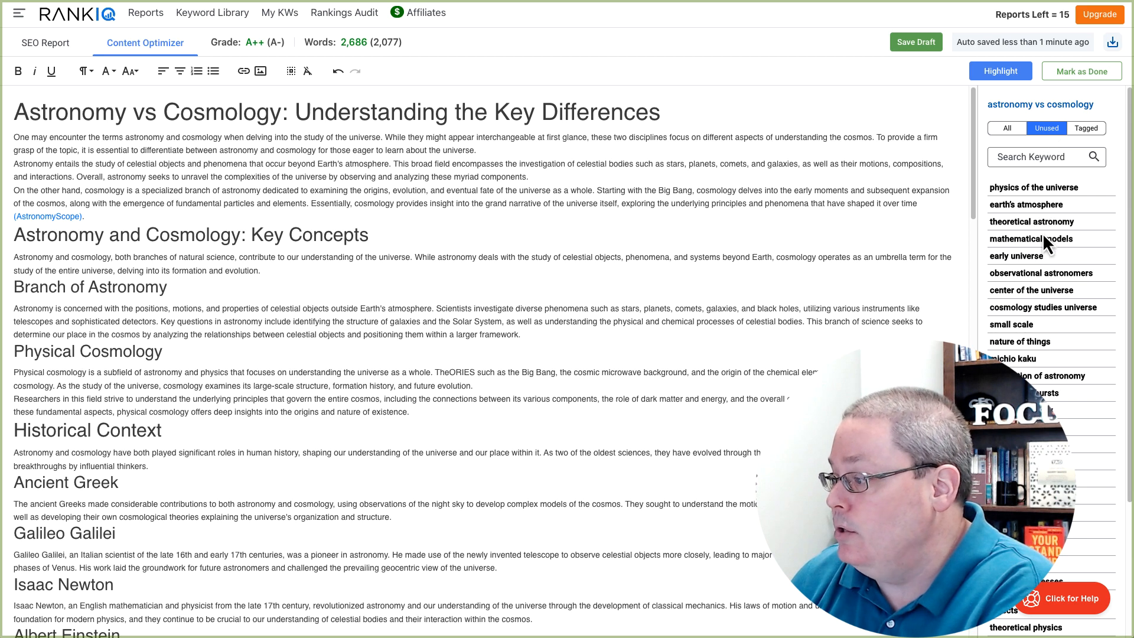
pyautogui.scroll(-3, 1044, 233)
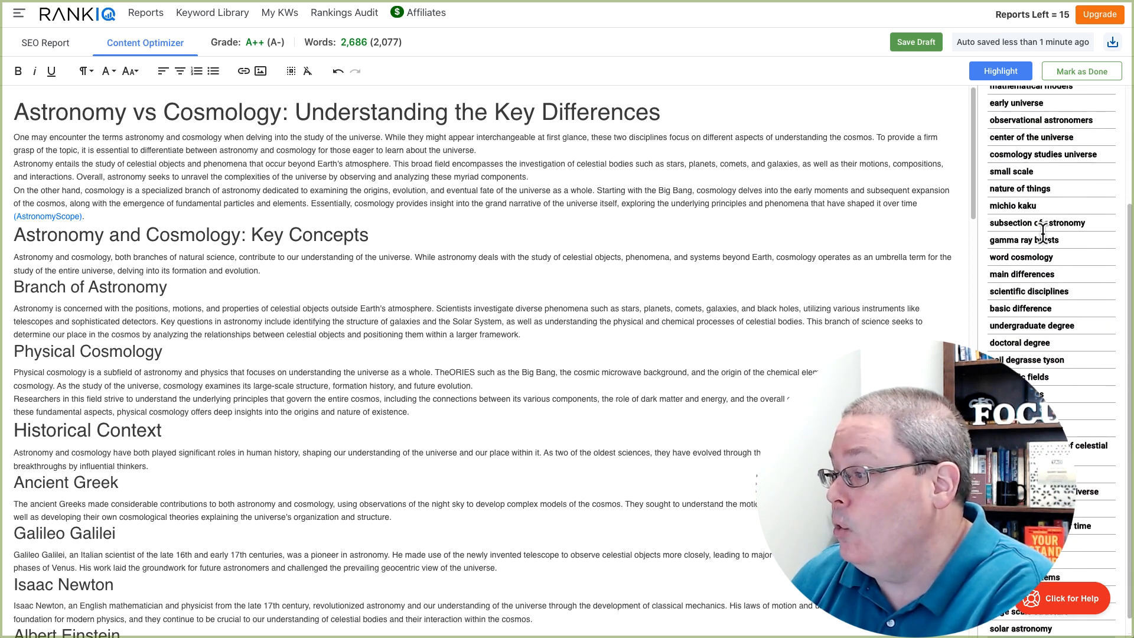
pyautogui.scroll(3, 1043, 232)
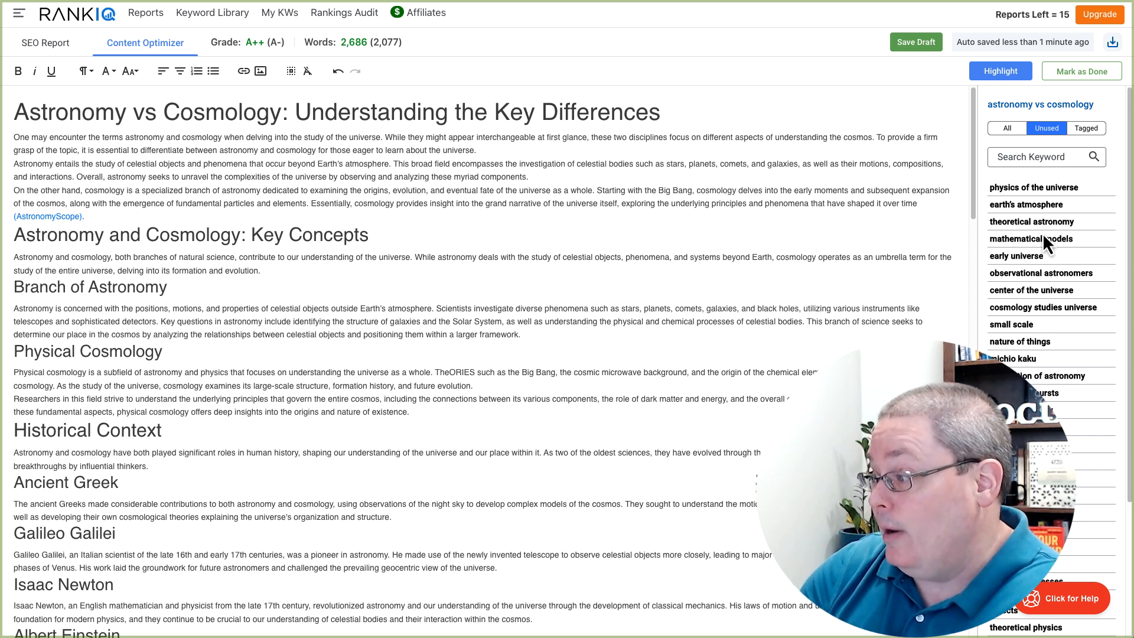
pyautogui.moveTo(1080, 188); pyautogui.dragTo(988, 190)
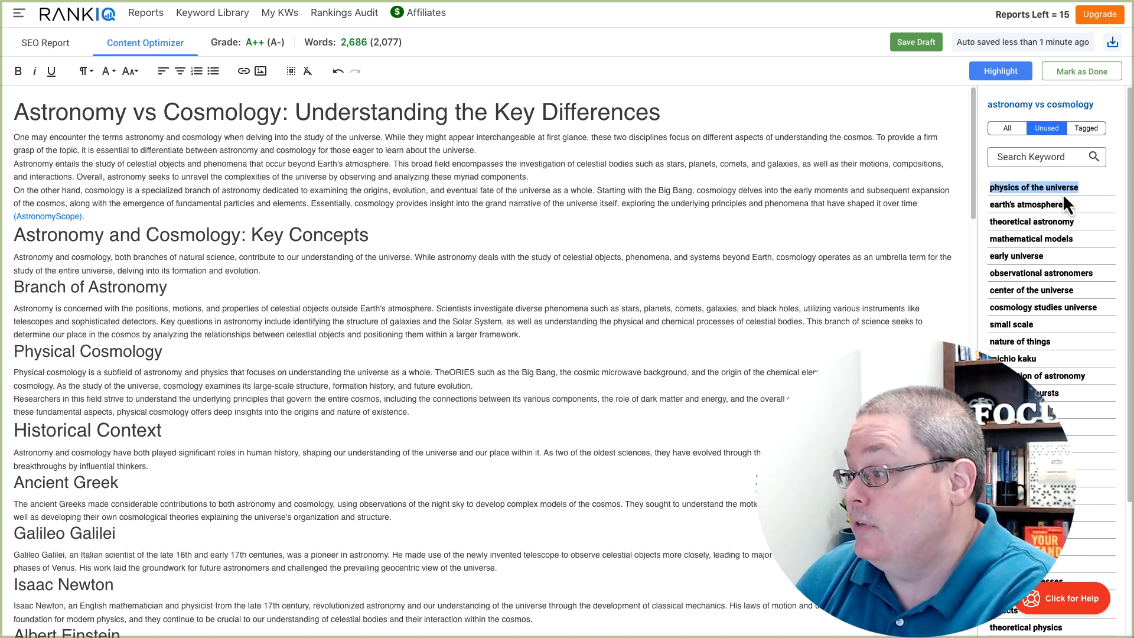
pyautogui.moveTo(1067, 204); pyautogui.dragTo(992, 208)
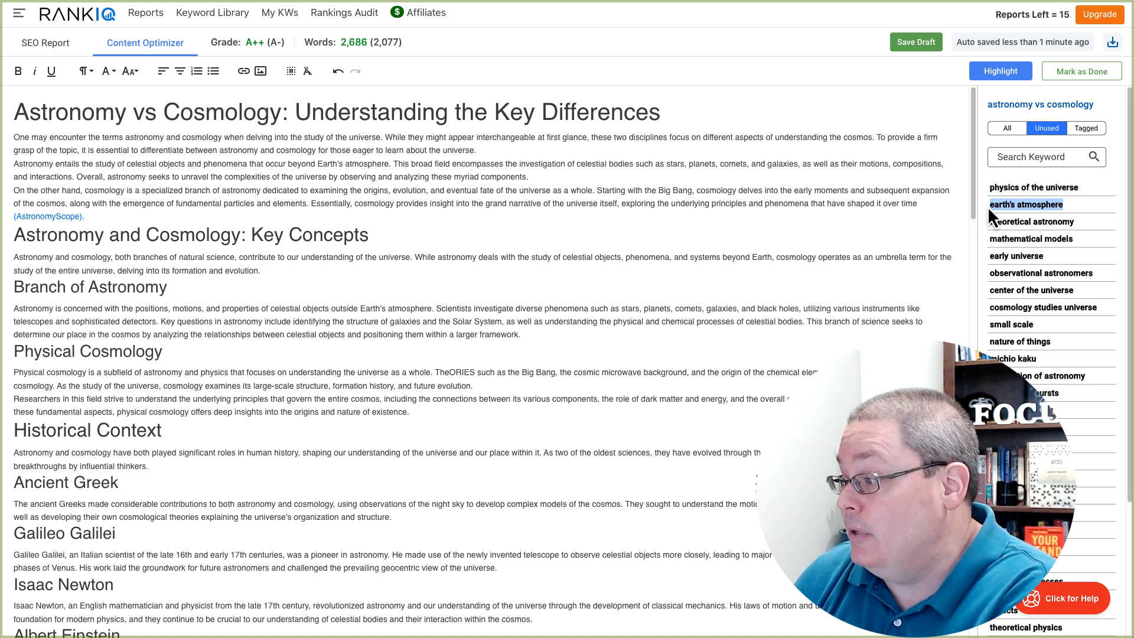
pyautogui.moveTo(1081, 221); pyautogui.dragTo(987, 223)
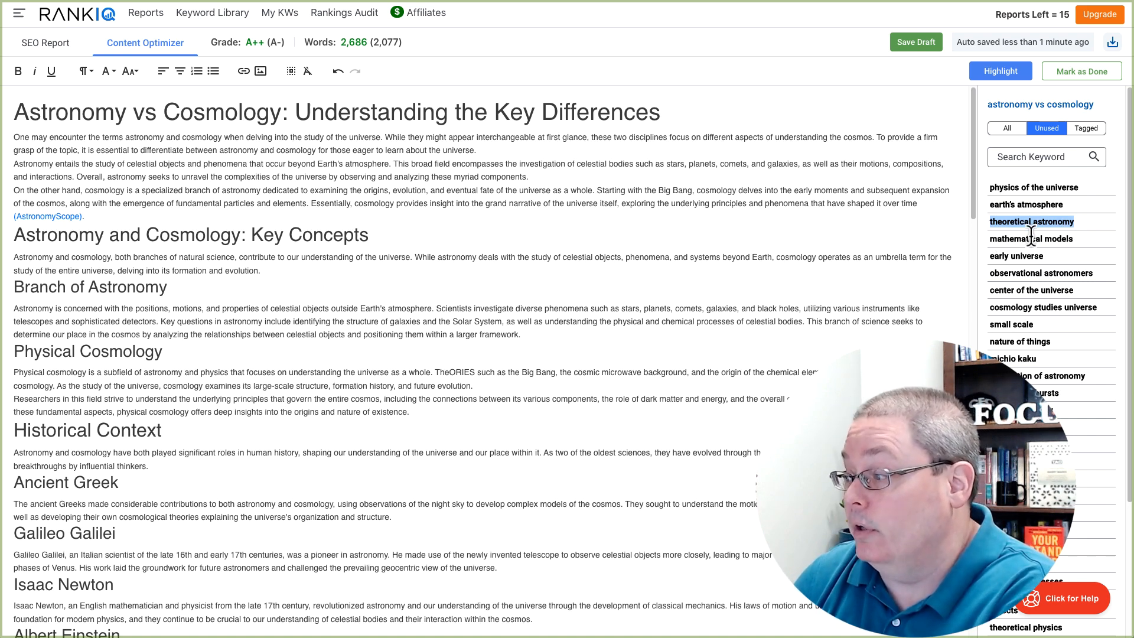
pyautogui.click(1043, 324)
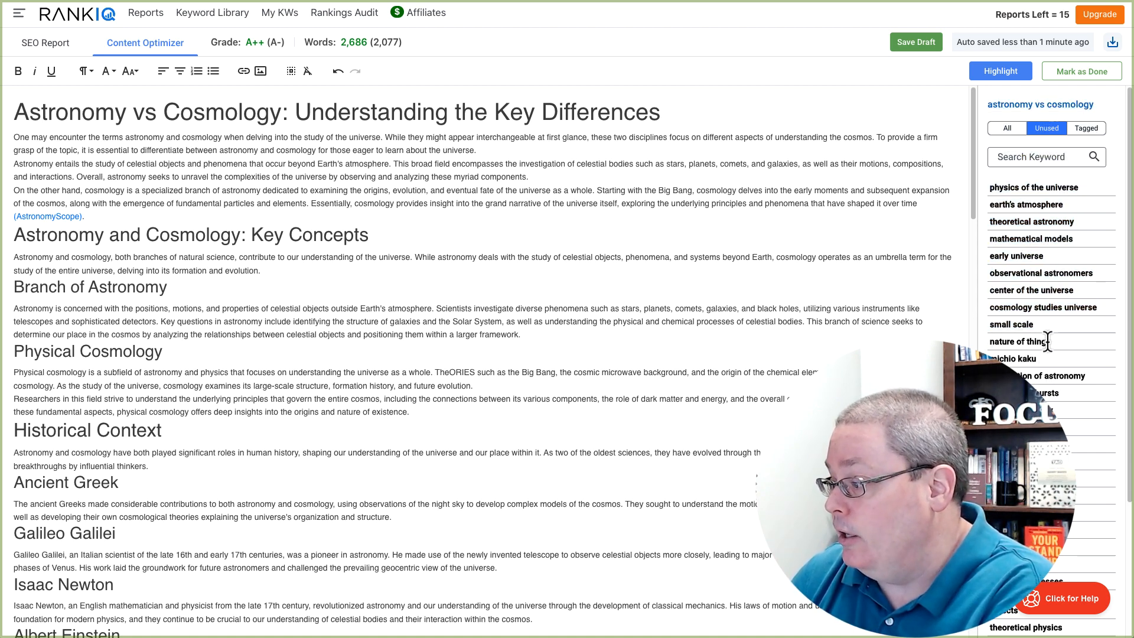
pyautogui.moveTo(1053, 341); pyautogui.dragTo(987, 342)
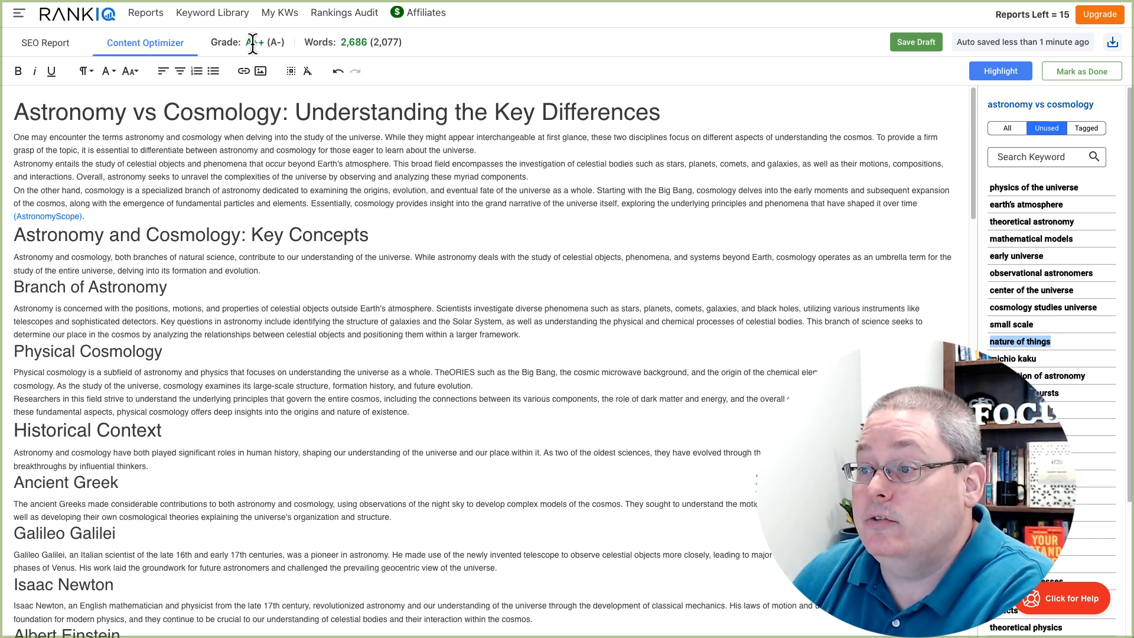
# Check the article's content grade and word count against the report's targets
pyautogui.moveTo(243, 44); pyautogui.dragTo(264, 42)
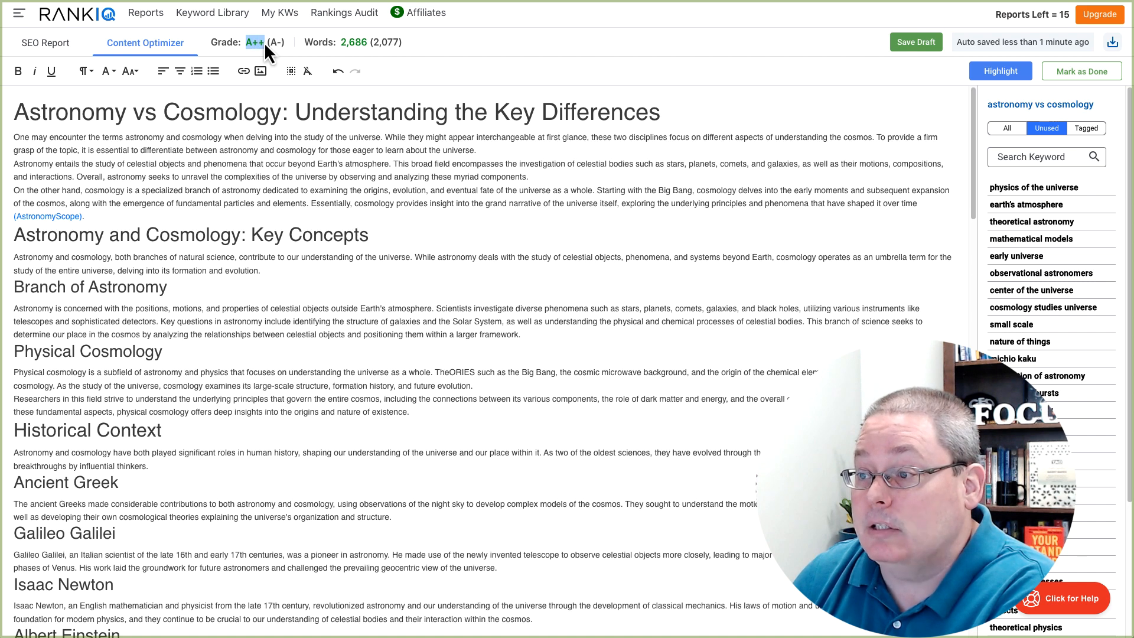
pyautogui.rightClick(249, 44)
pyautogui.click(268, 66)
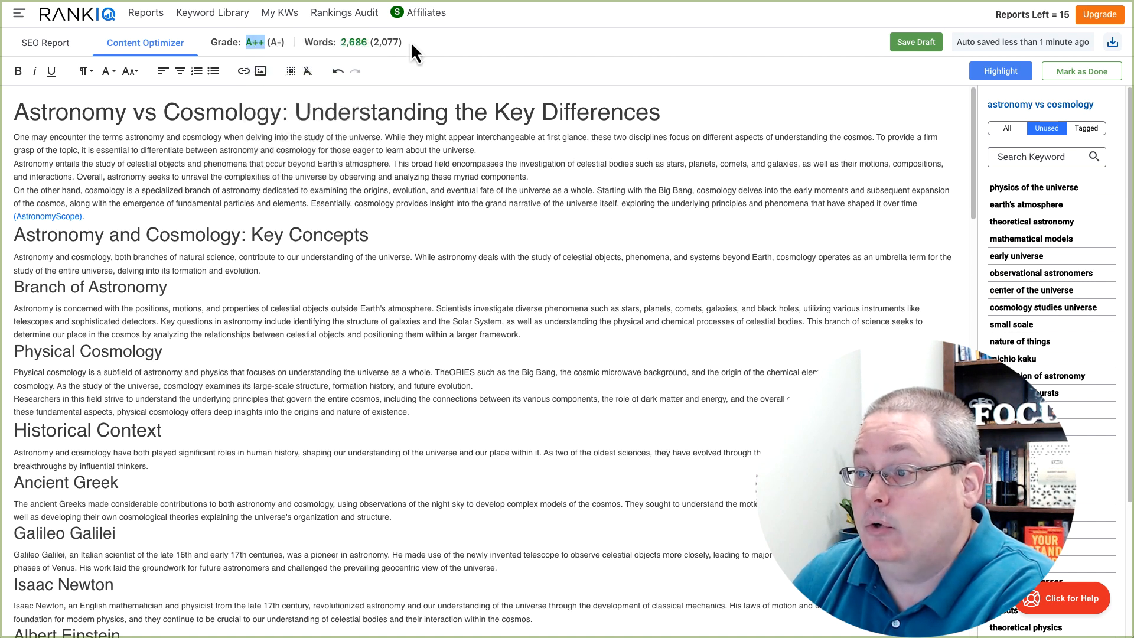
pyautogui.moveTo(411, 43); pyautogui.dragTo(339, 39)
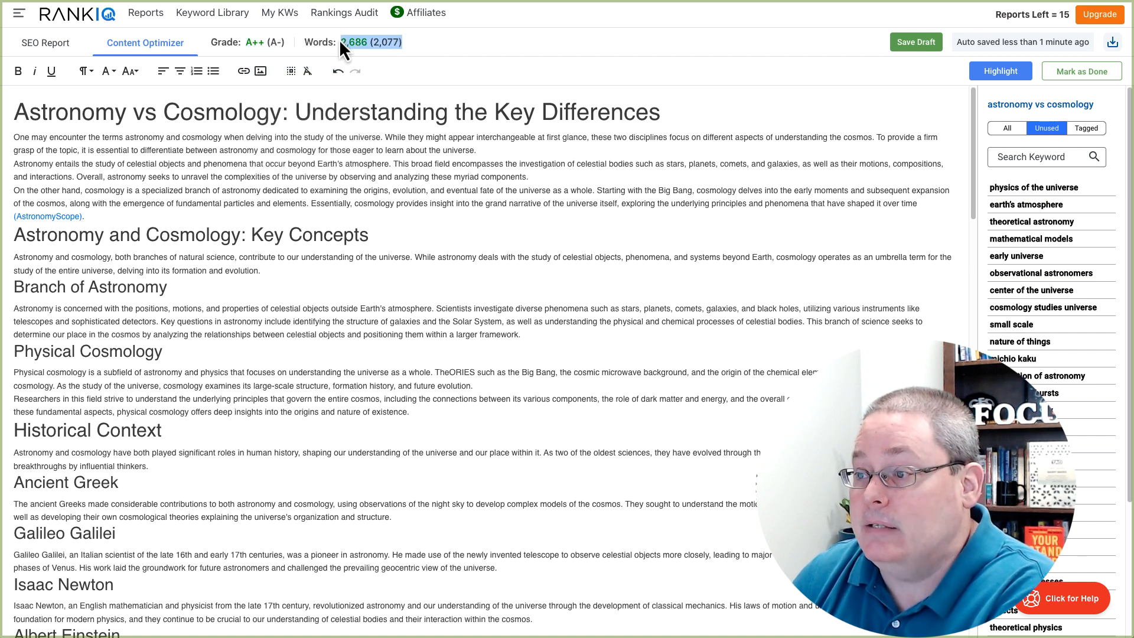
pyautogui.click(419, 43)
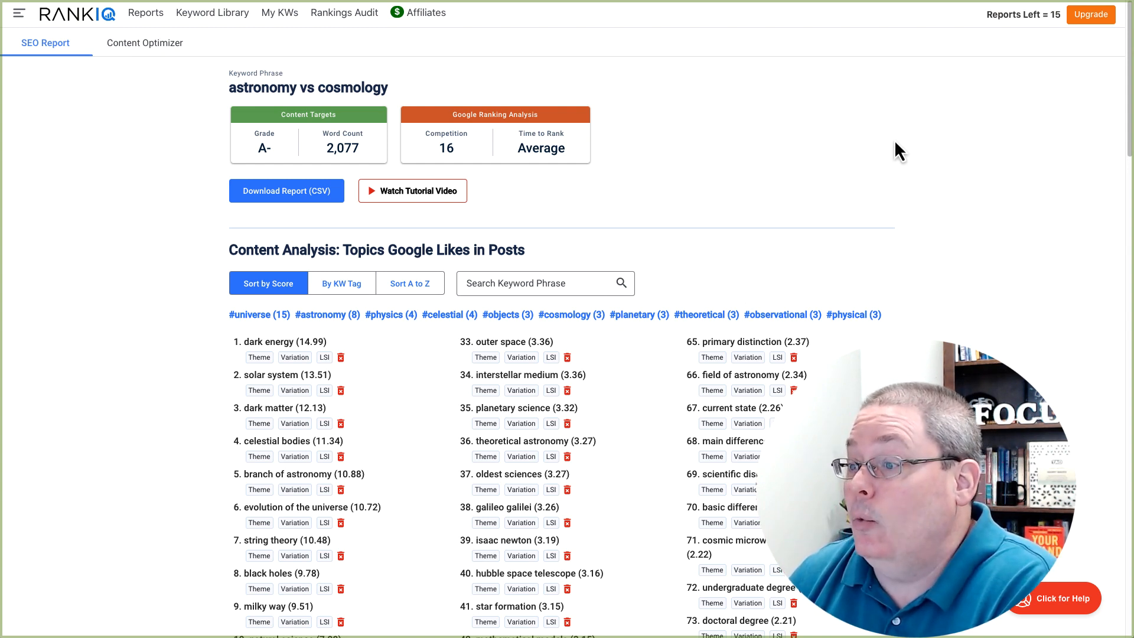
# In the blog post tracker spreadsheet, enter Yes for RankIQ Report and A++ for RankIQ Score in the "astronomy vs cosmology" row
pyautogui.click(145, 45)
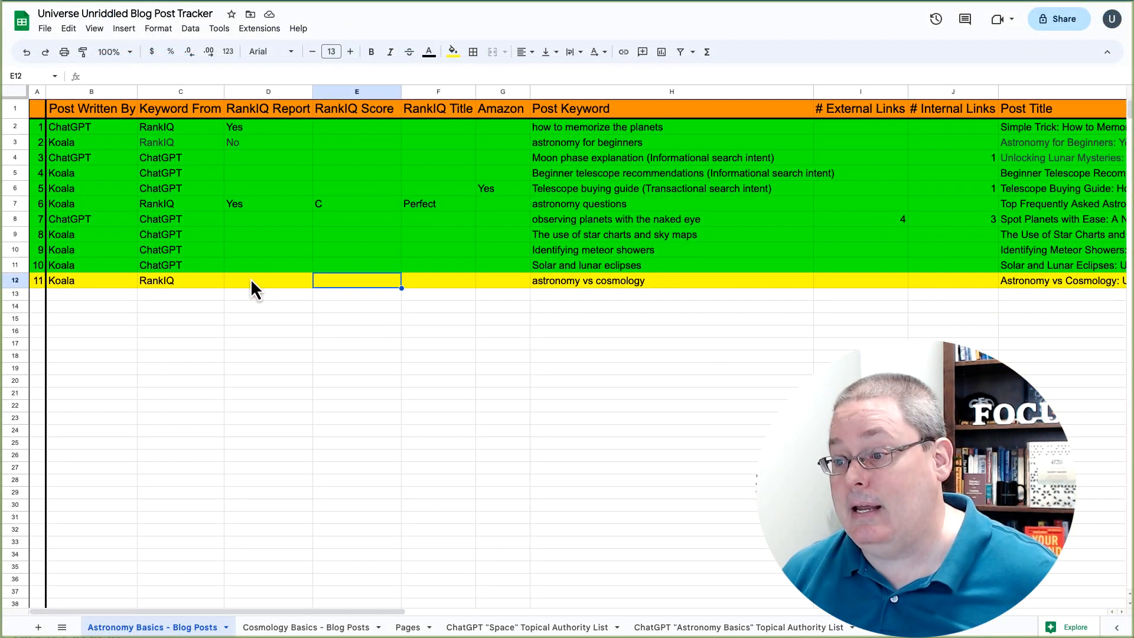
pyautogui.click(251, 279)
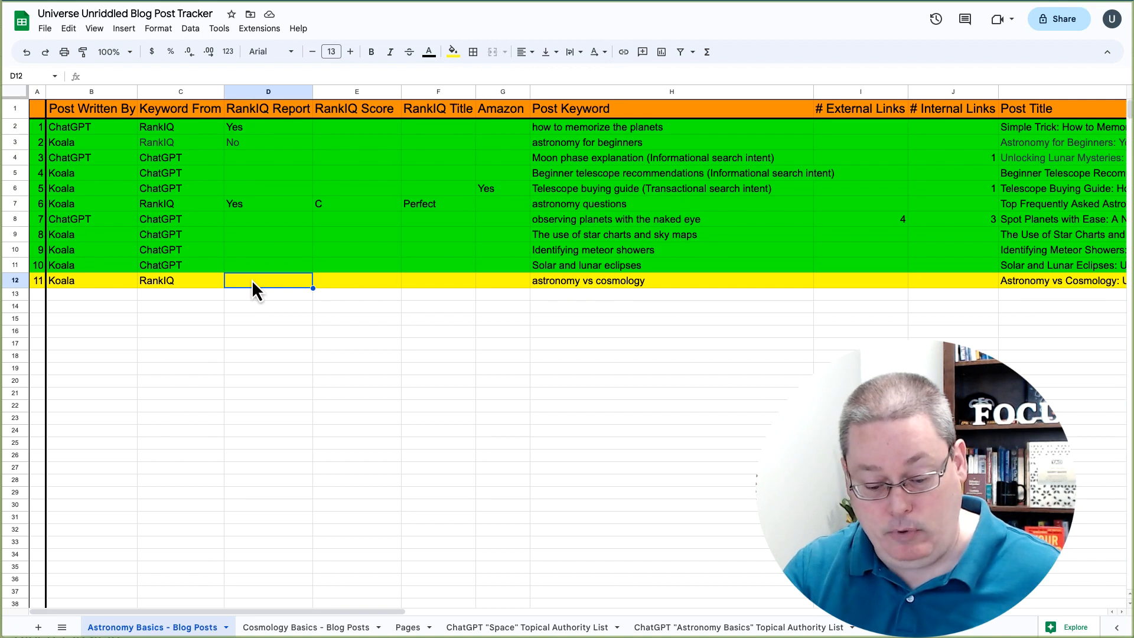
pyautogui.write('Yes')
pyautogui.click(350, 286)
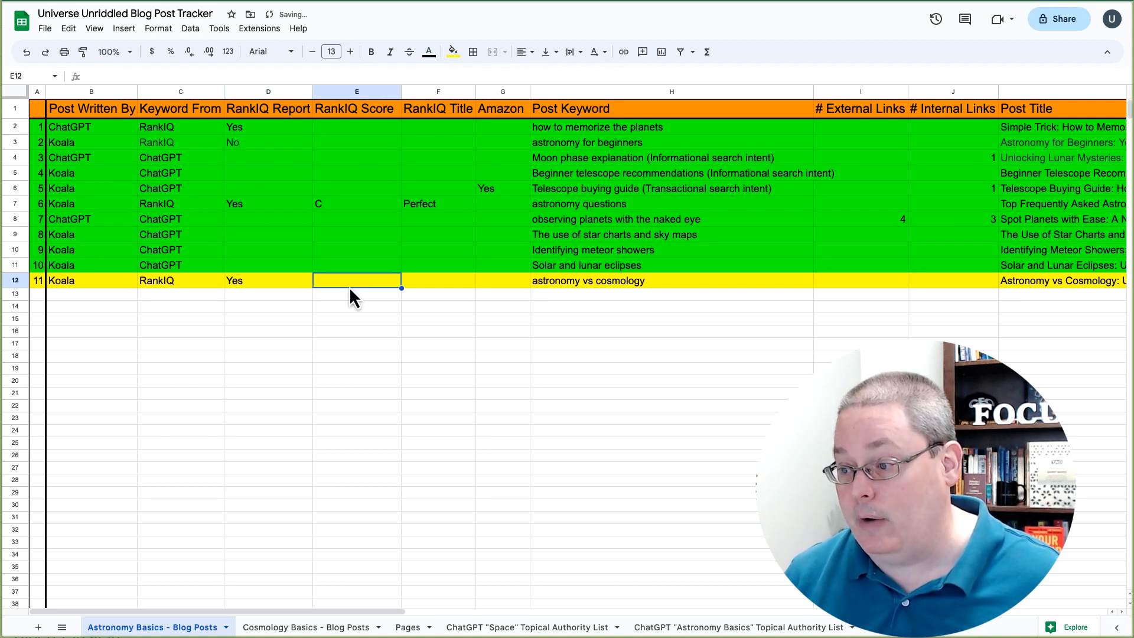
pyautogui.write('A++')
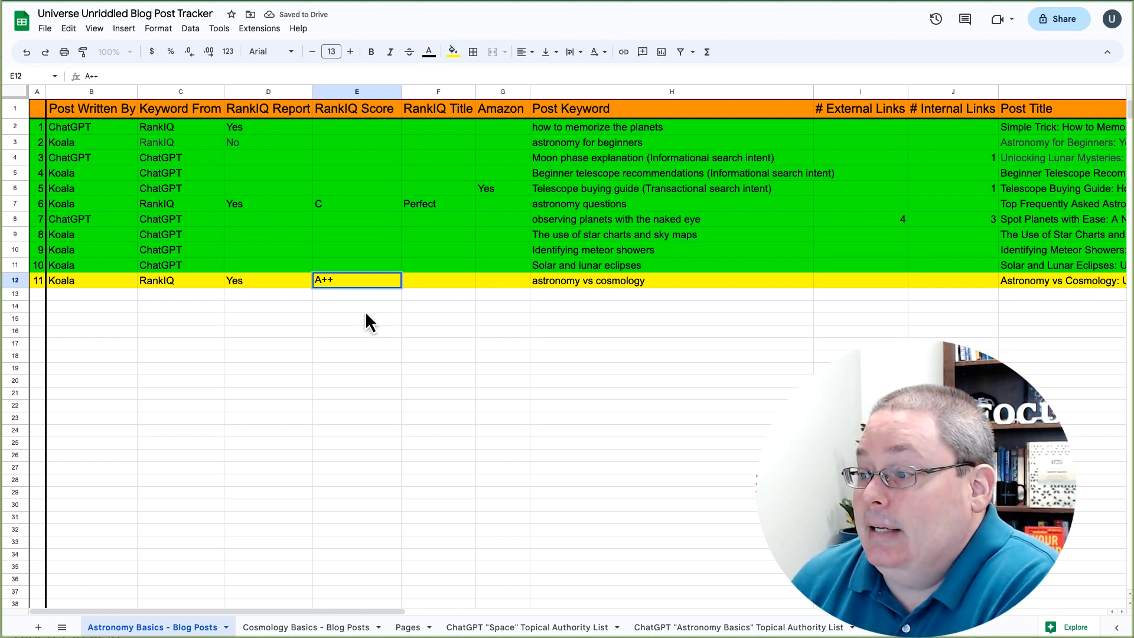
pyautogui.click(365, 311)
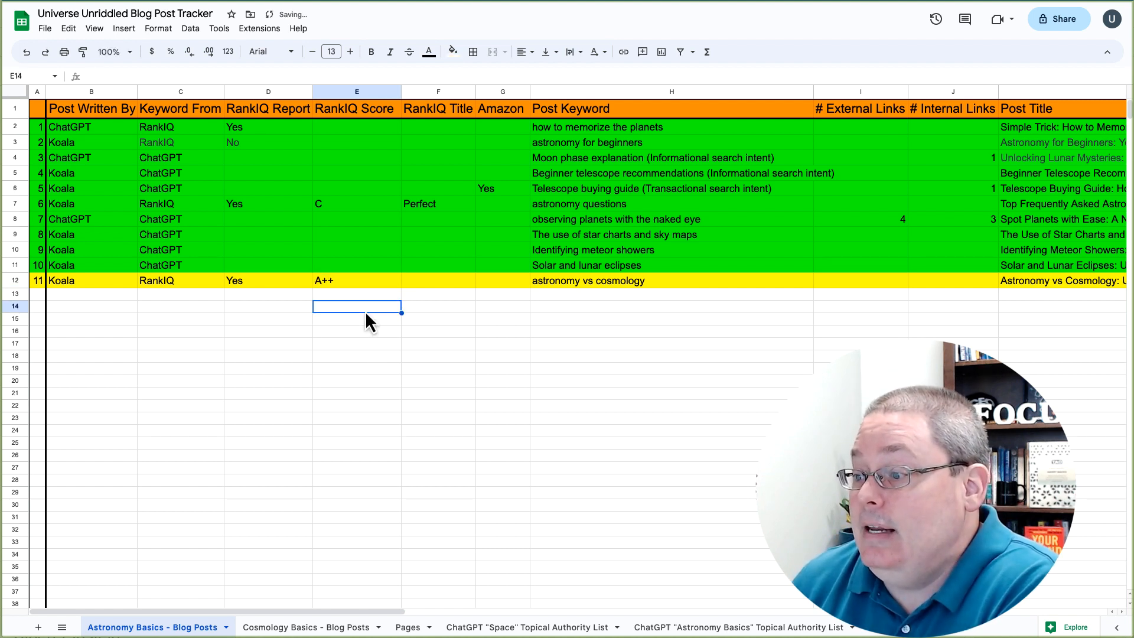
# Switch back to RankIQ and check the post title's grade in the SEO report's Title Grader
pyautogui.click(421, 283)
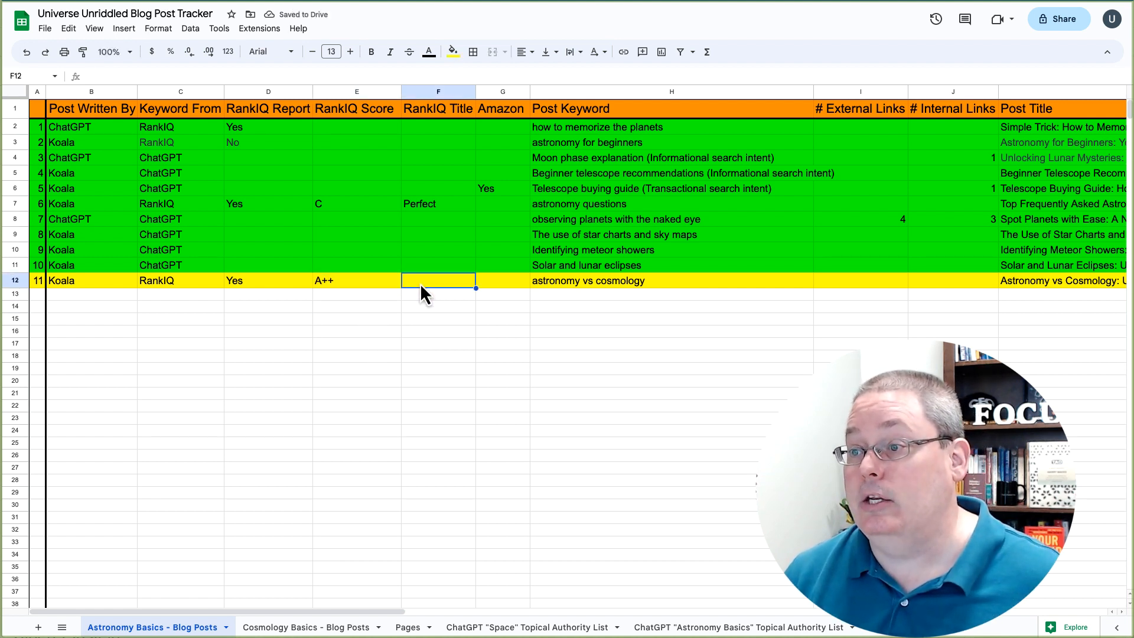
pyautogui.hotkey('ctrl', 'Tab')
pyautogui.click(44, 49)
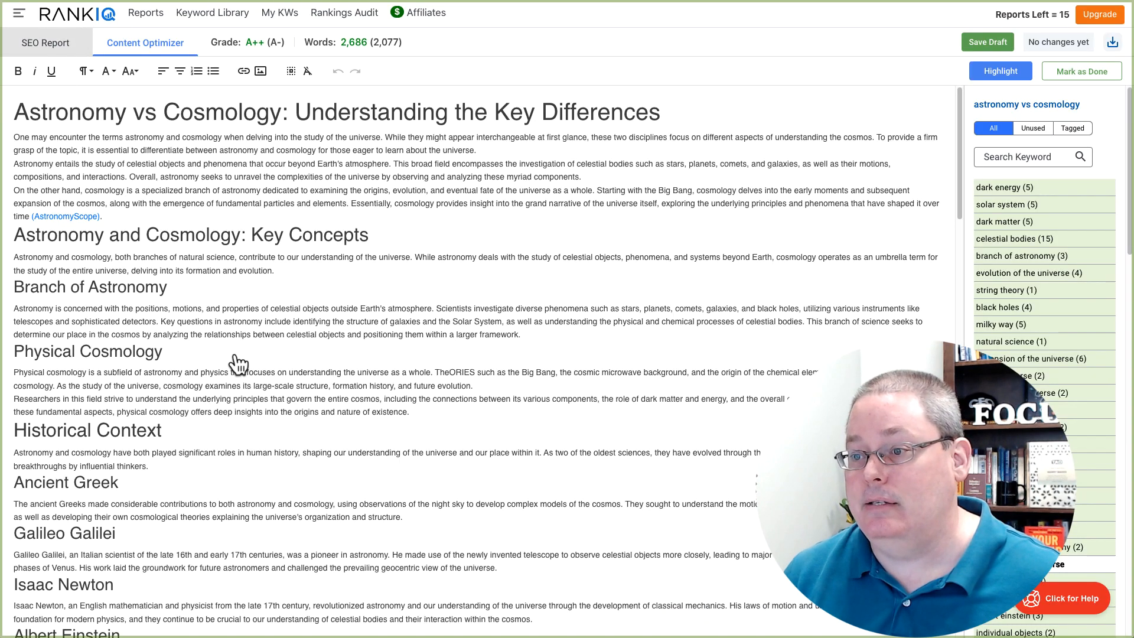
pyautogui.scroll(-20, 203, 361)
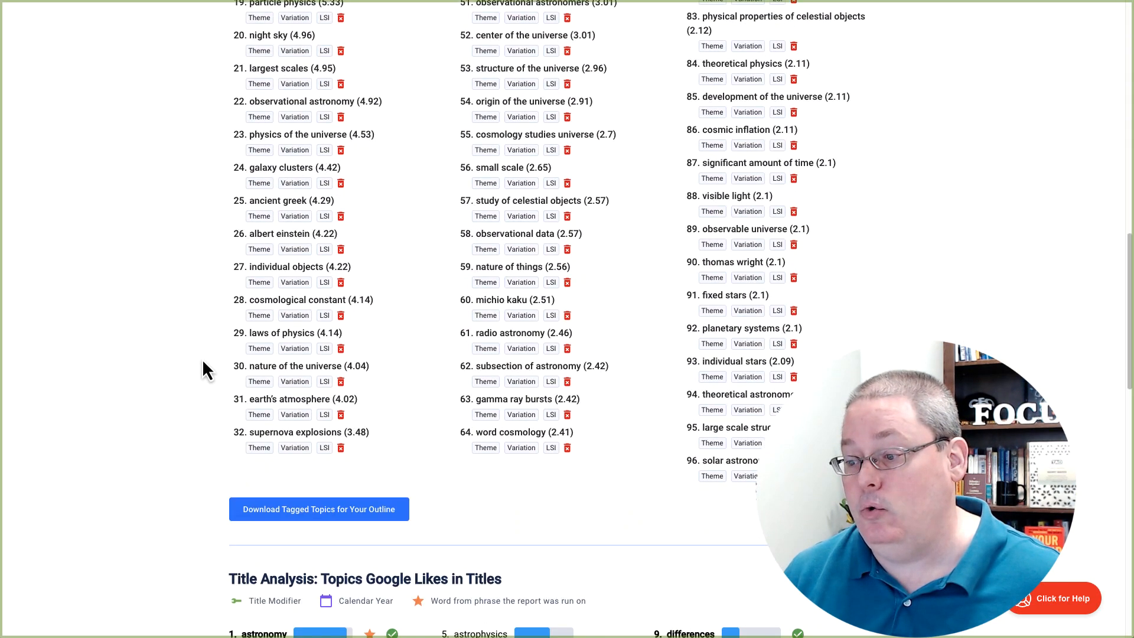
pyautogui.scroll(-2, 202, 370)
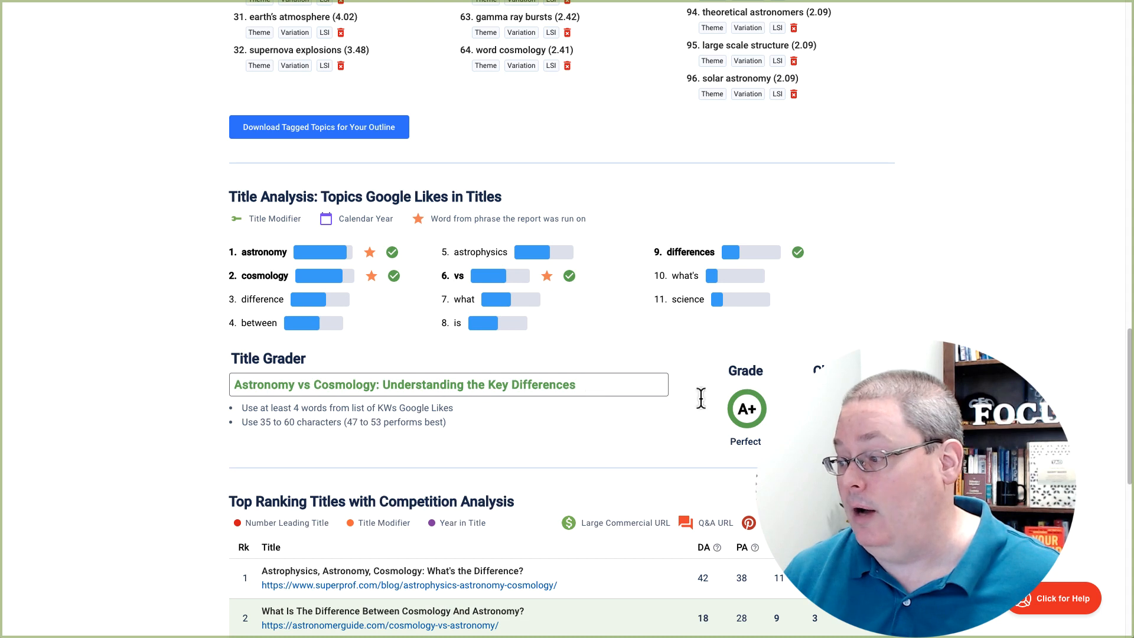
pyautogui.doubleClick(747, 443)
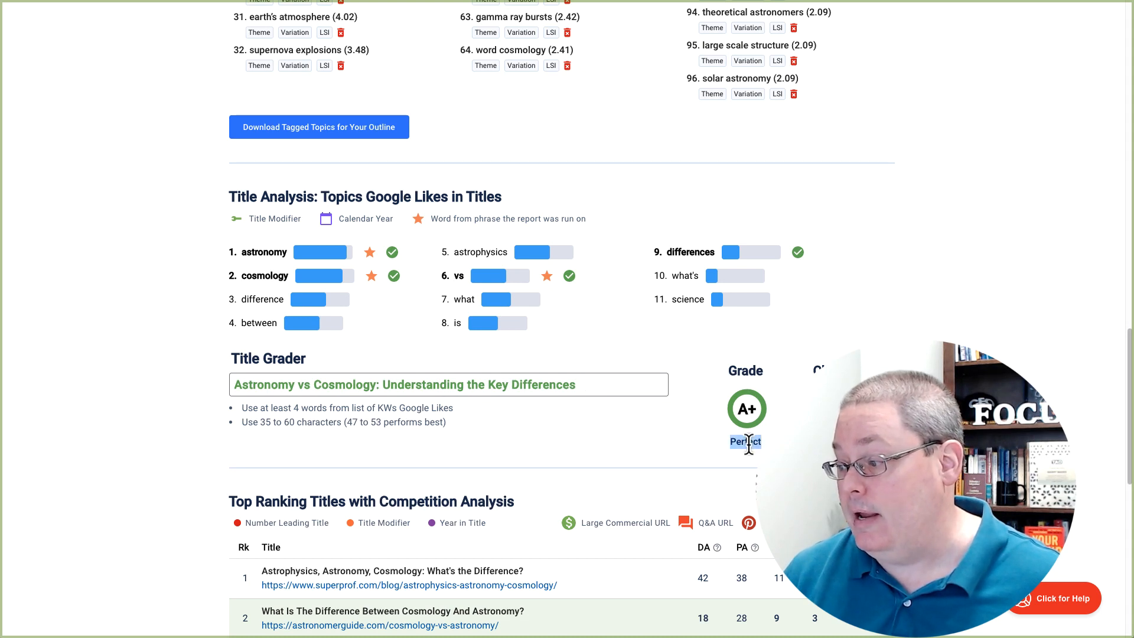
pyautogui.rightClick(750, 444)
pyautogui.click(697, 446)
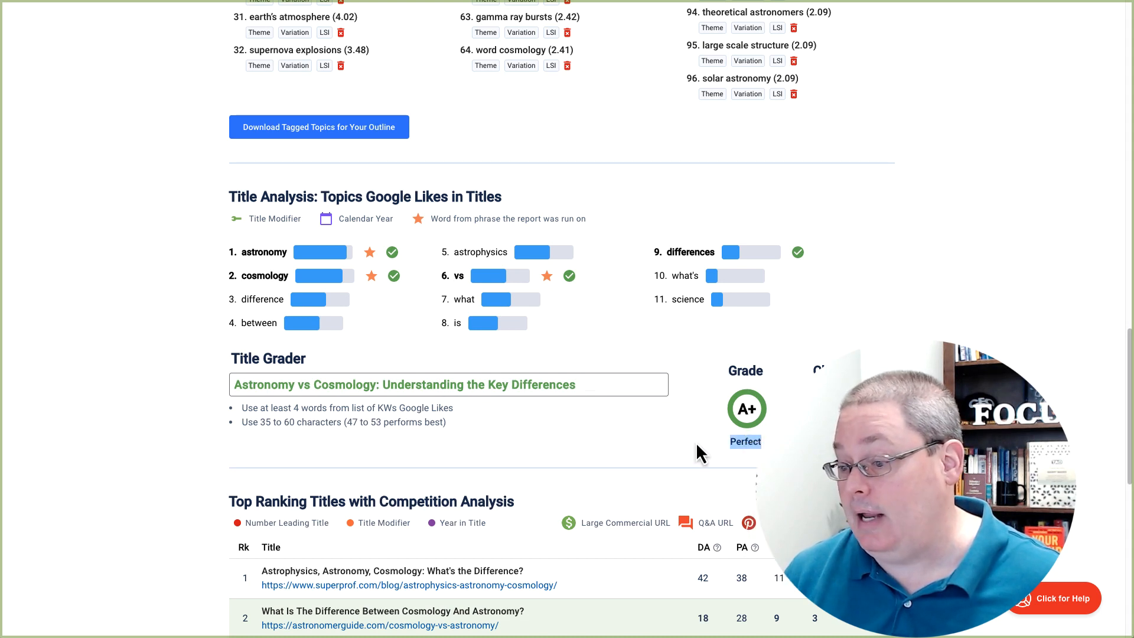
# Return to the tracker spreadsheet and enter Perfect for RankIQ Title in the "astronomy vs cosmology" row
pyautogui.hotkey('alt', 'Tab')
pyautogui.write('Pe')
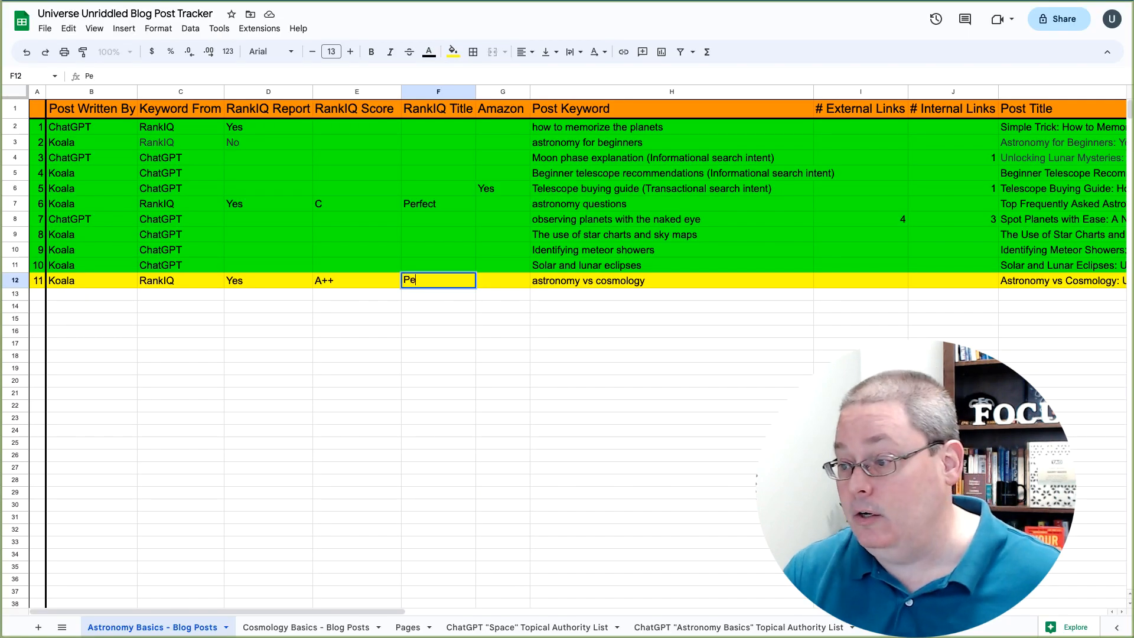
pyautogui.write('rfect')
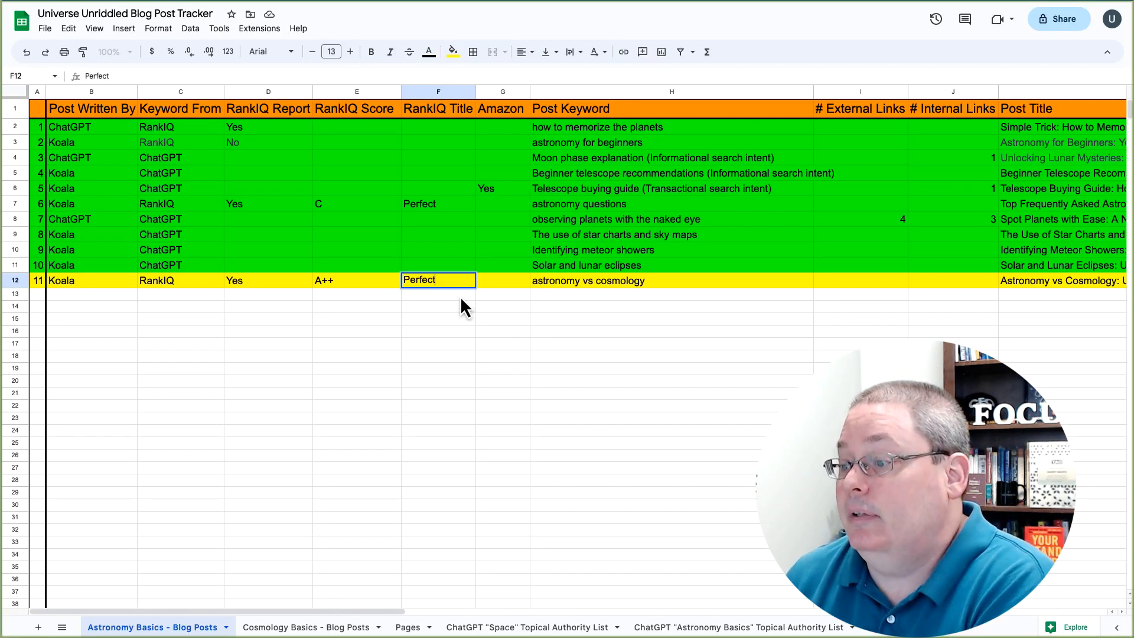
pyautogui.click(428, 310)
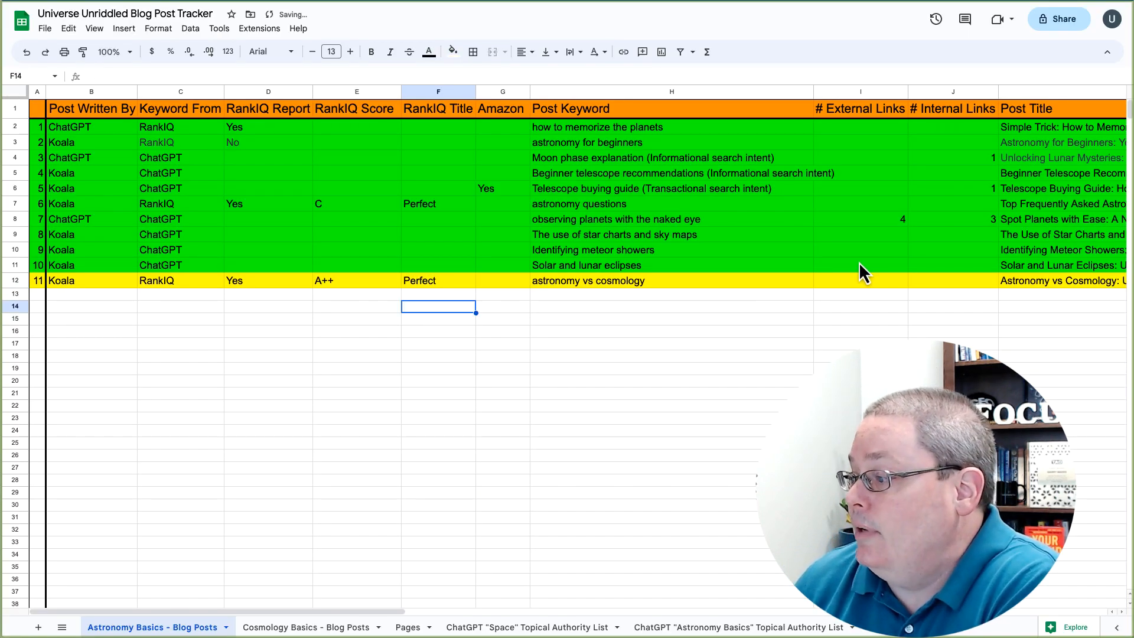